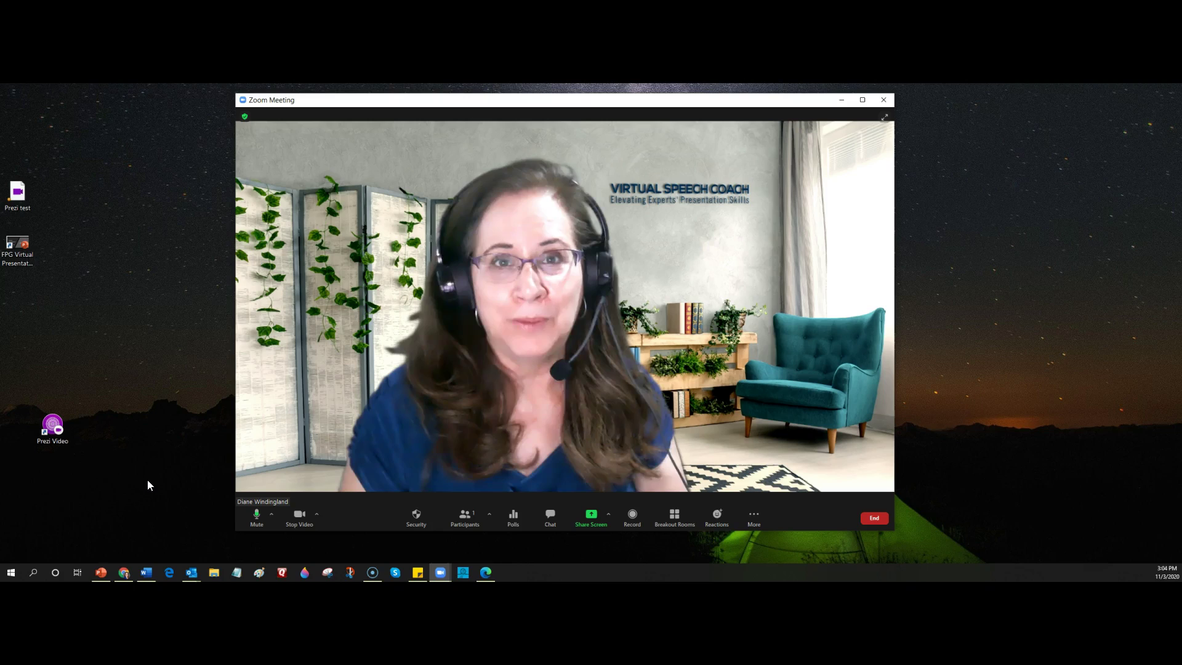
- Share the PowerPoint Slide Show window in the meeting and resume the paused screen share
{"action": "left_click", "coordinate": [591, 517]}
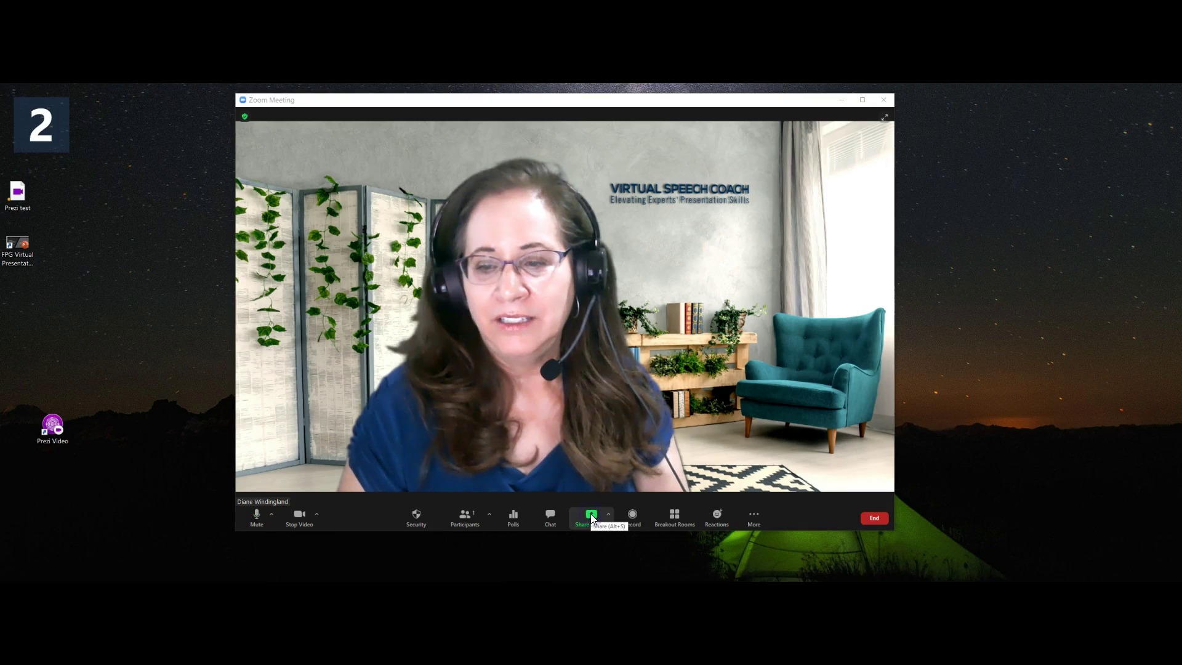
{"action": "left_click", "coordinate": [534, 323]}
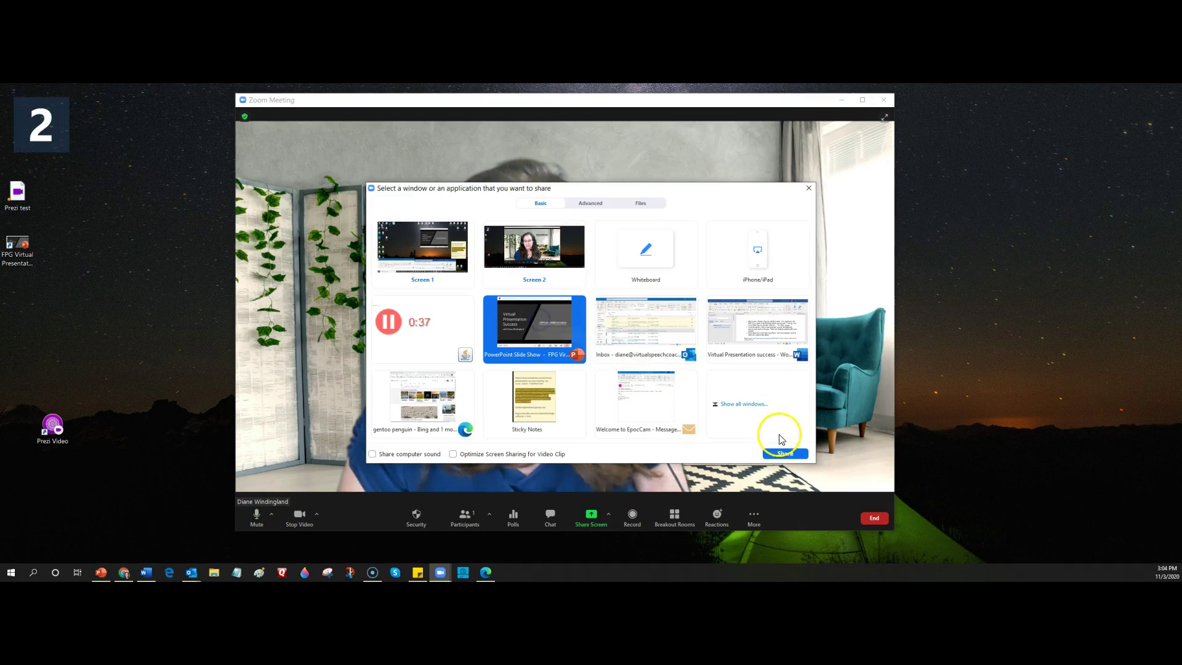
{"action": "left_click", "coordinate": [789, 456]}
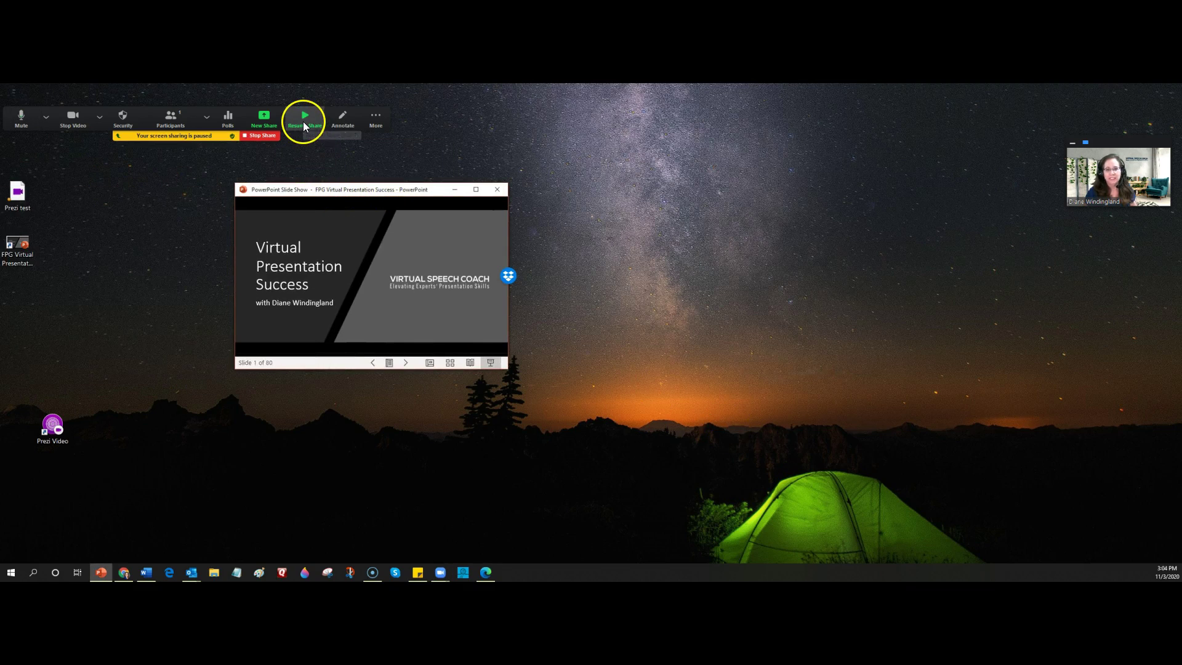
{"action": "left_click", "coordinate": [305, 120]}
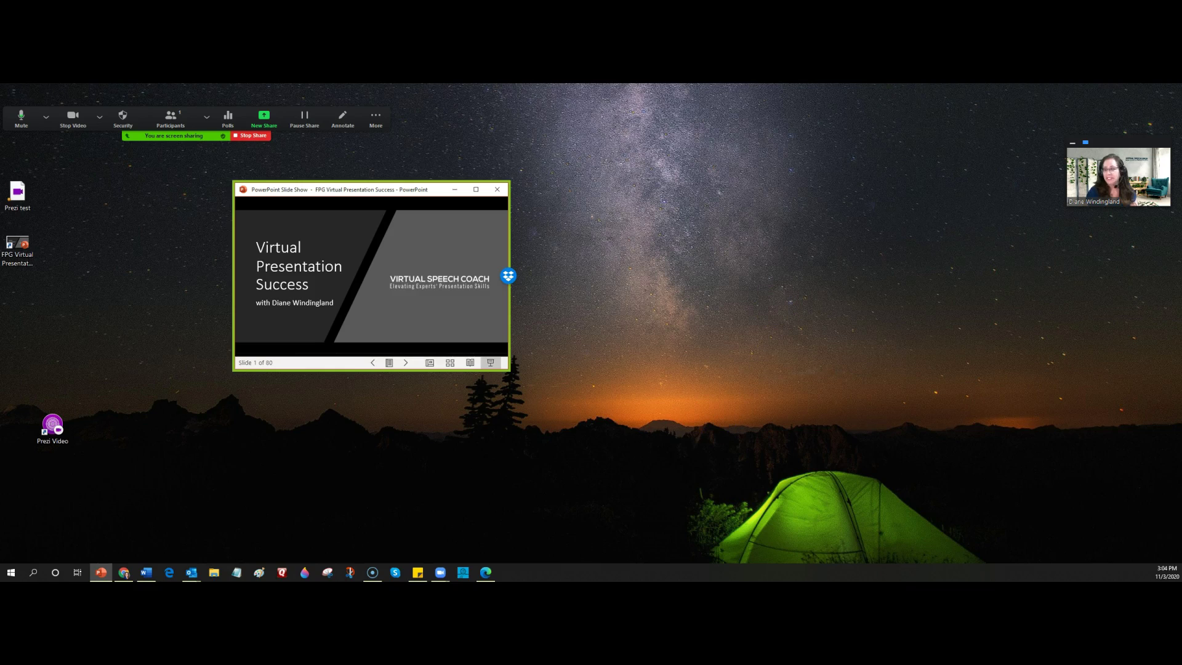
- Move the floating video thumbnail closer to the slide show window, and stop the screen share
{"action": "left_click", "coordinate": [1121, 148]}
{"action": "left_click_drag", "start_coordinate": [1121, 148], "coordinate": [668, 171]}
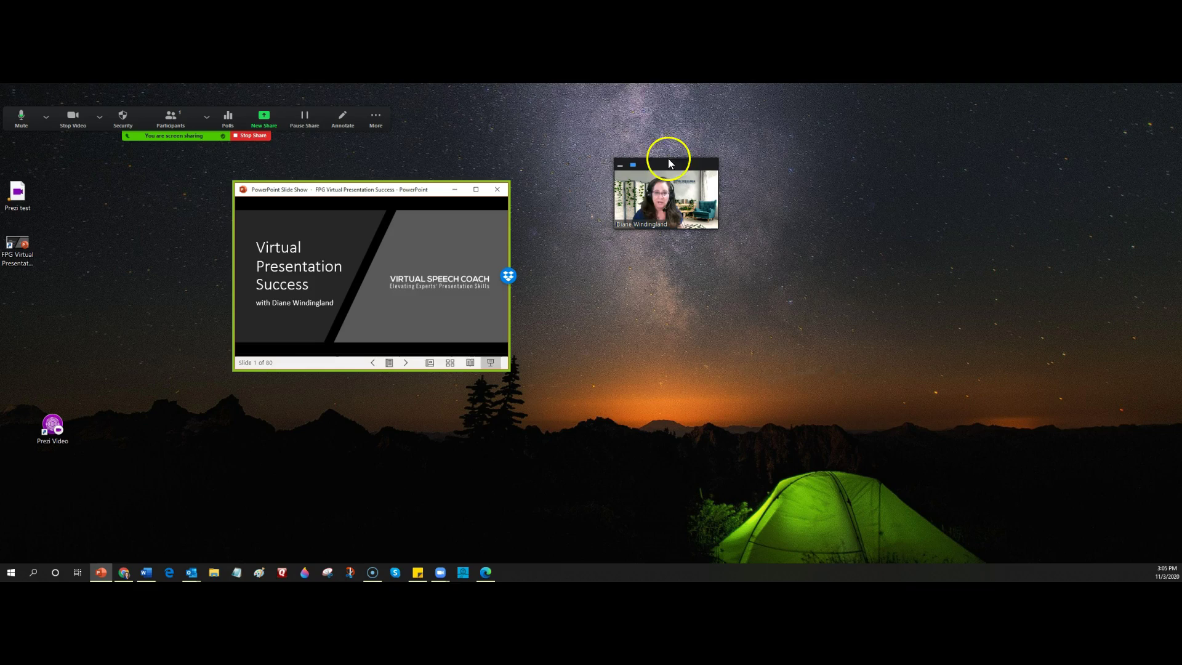
{"action": "left_click", "coordinate": [251, 137]}
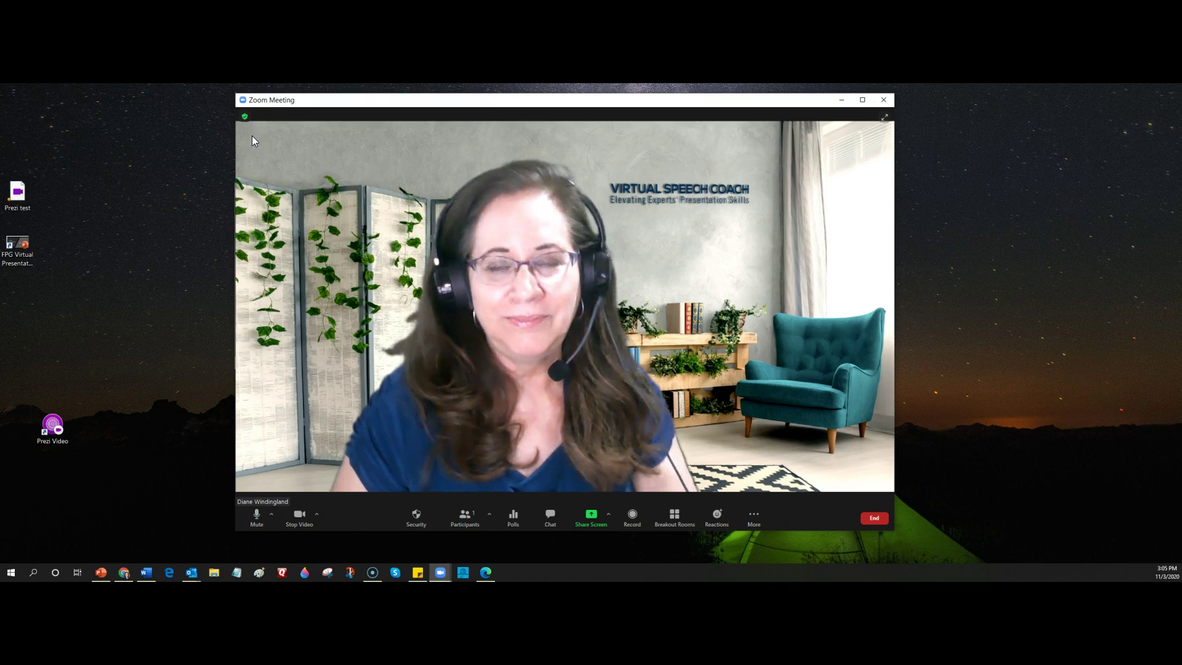
{"action": "left_click", "coordinate": [79, 154]}
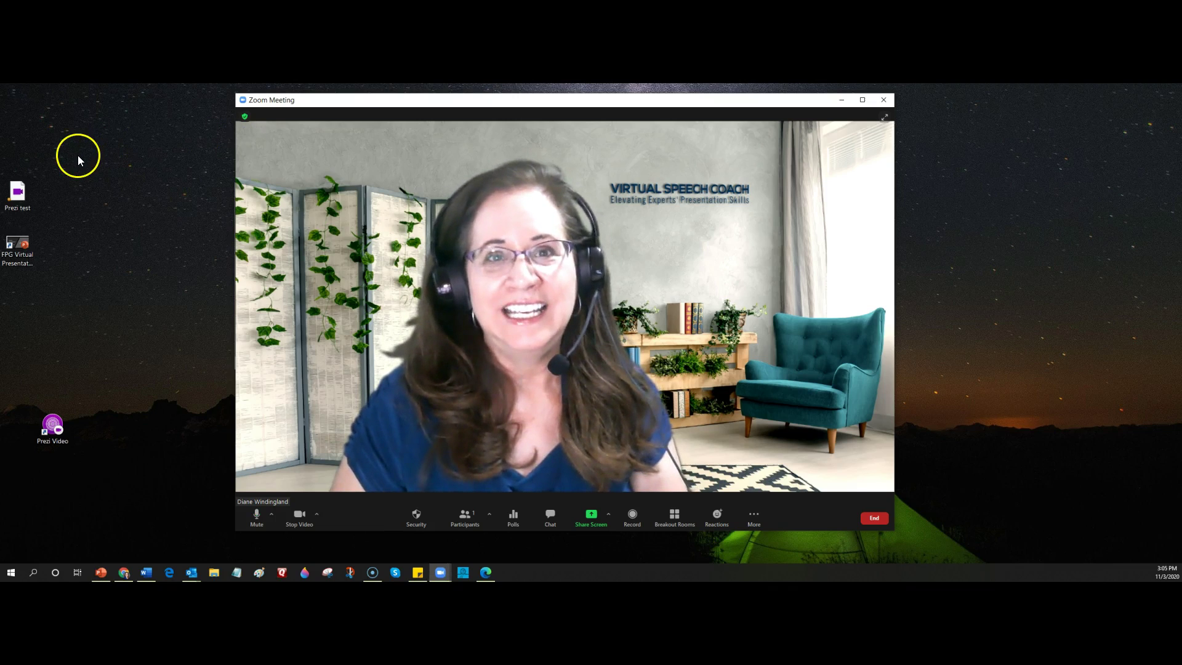
- Open the virtual background settings and arrange the Settings and meeting windows side by side
{"action": "left_click", "coordinate": [317, 514]}
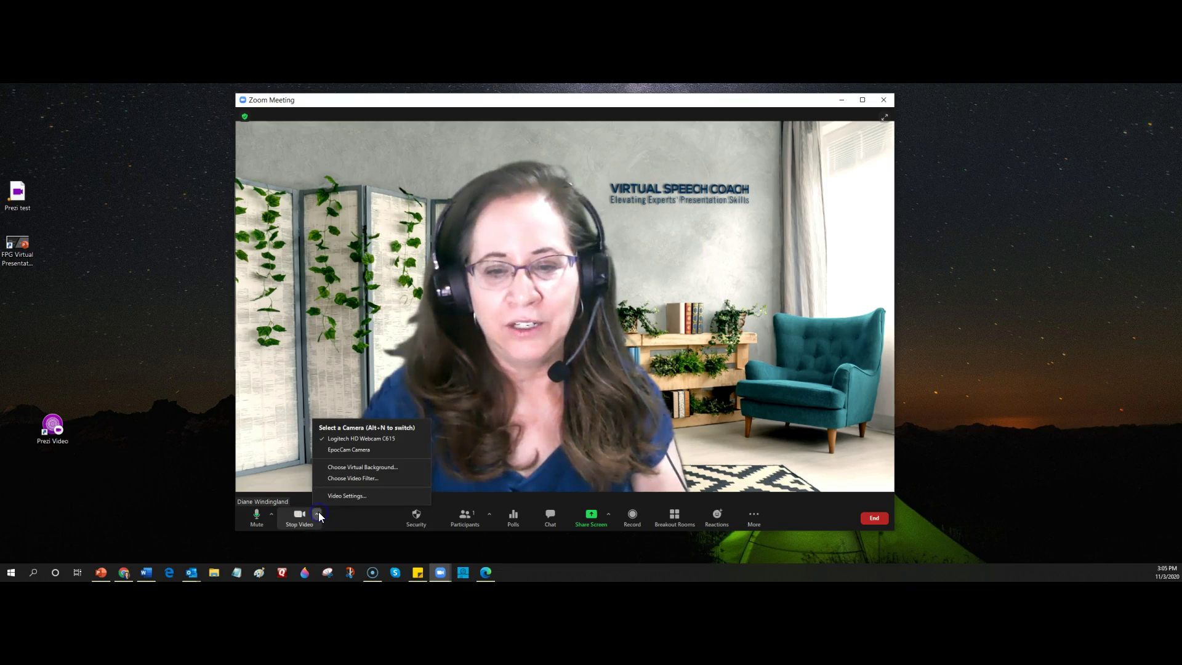
{"action": "left_click", "coordinate": [356, 469]}
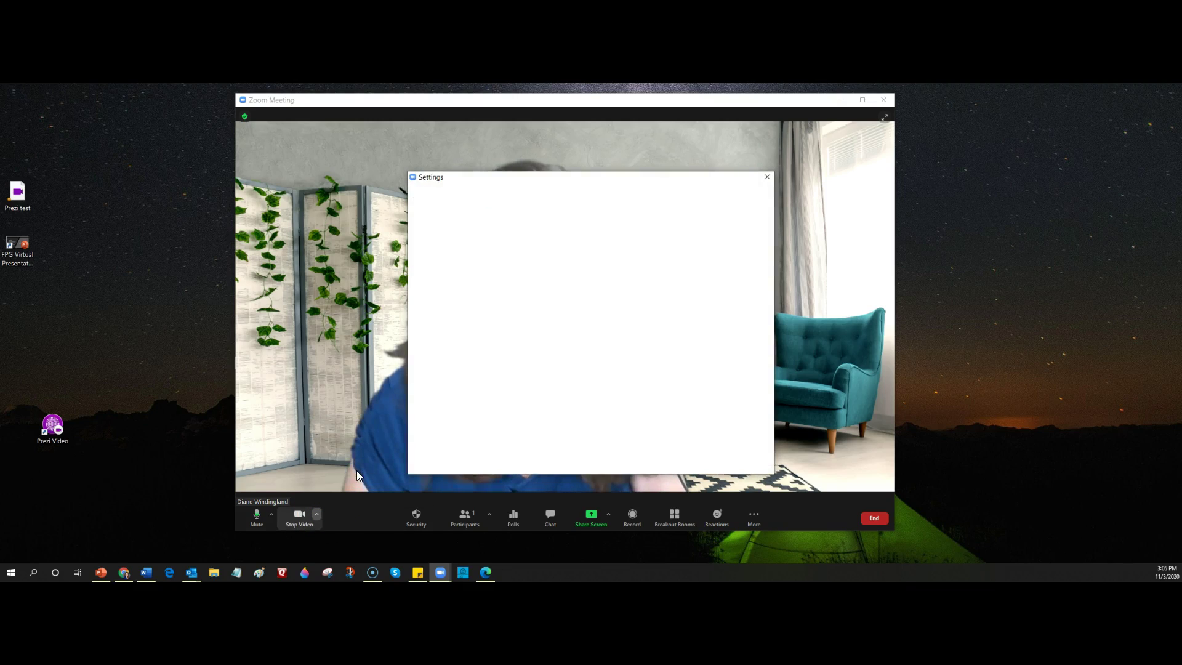
{"action": "left_click_drag", "start_coordinate": [547, 104], "coordinate": [799, 99]}
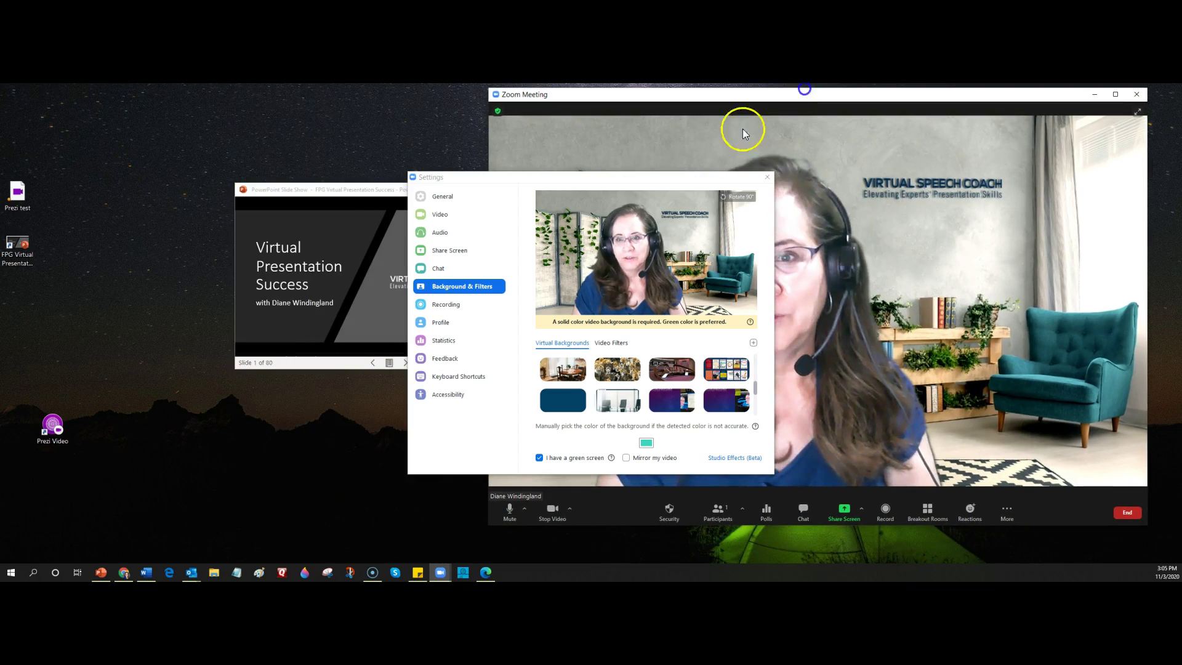
{"action": "left_click_drag", "start_coordinate": [605, 177], "coordinate": [322, 169]}
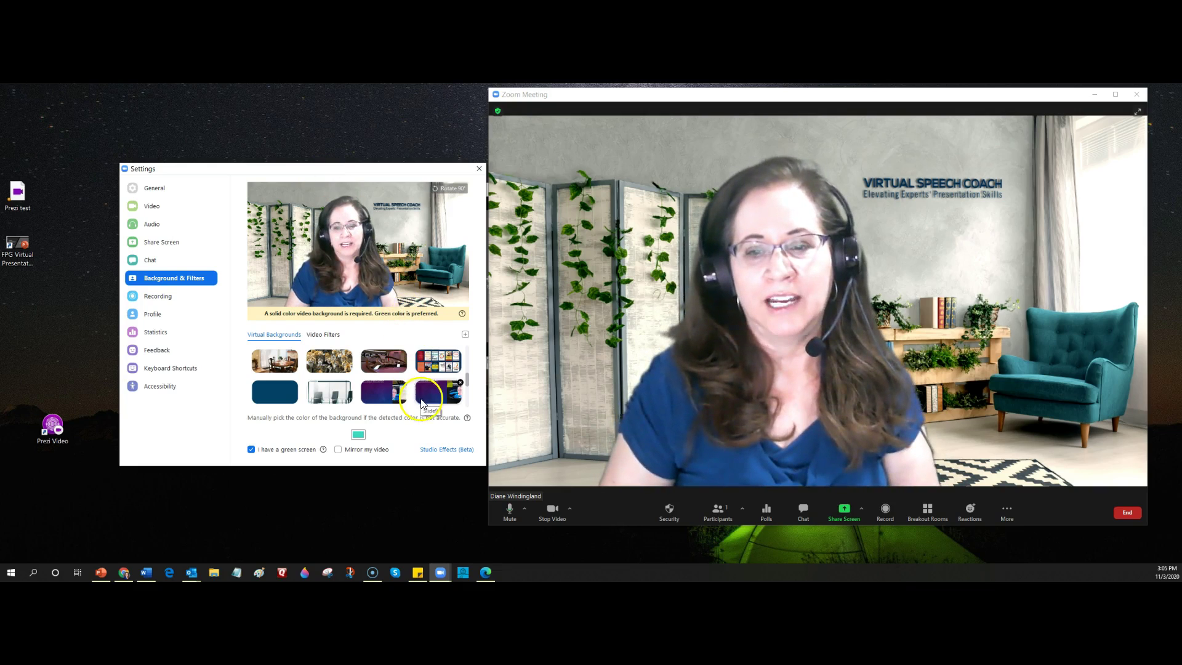
- Apply the teal virtual background showing the "100 Tips & Tricks" book cover
{"action": "scroll", "coordinate": [394, 388], "scroll_direction": "down", "scroll_amount": 3}
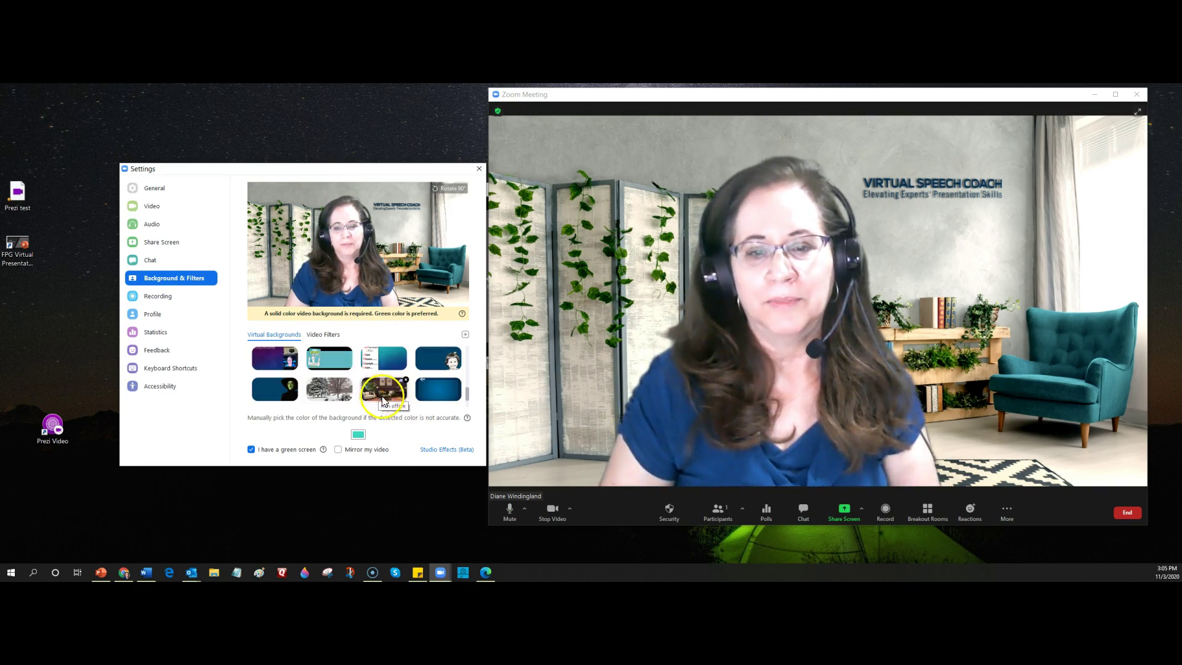
{"action": "left_click", "coordinate": [334, 364]}
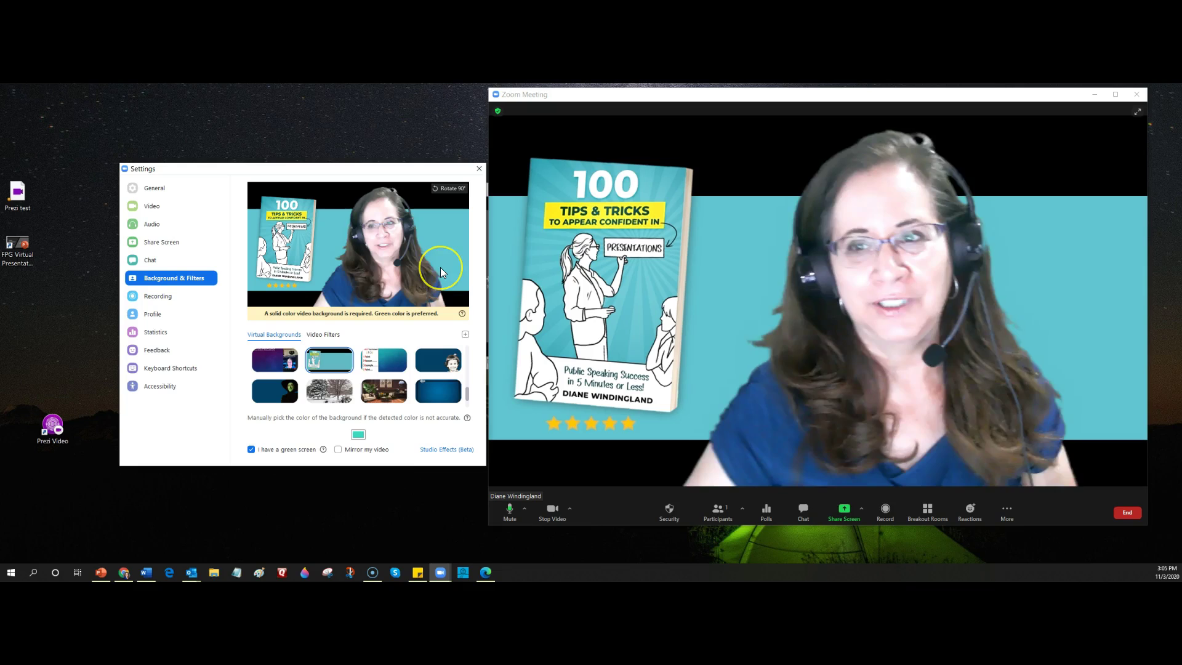
{"action": "left_click", "coordinate": [415, 281]}
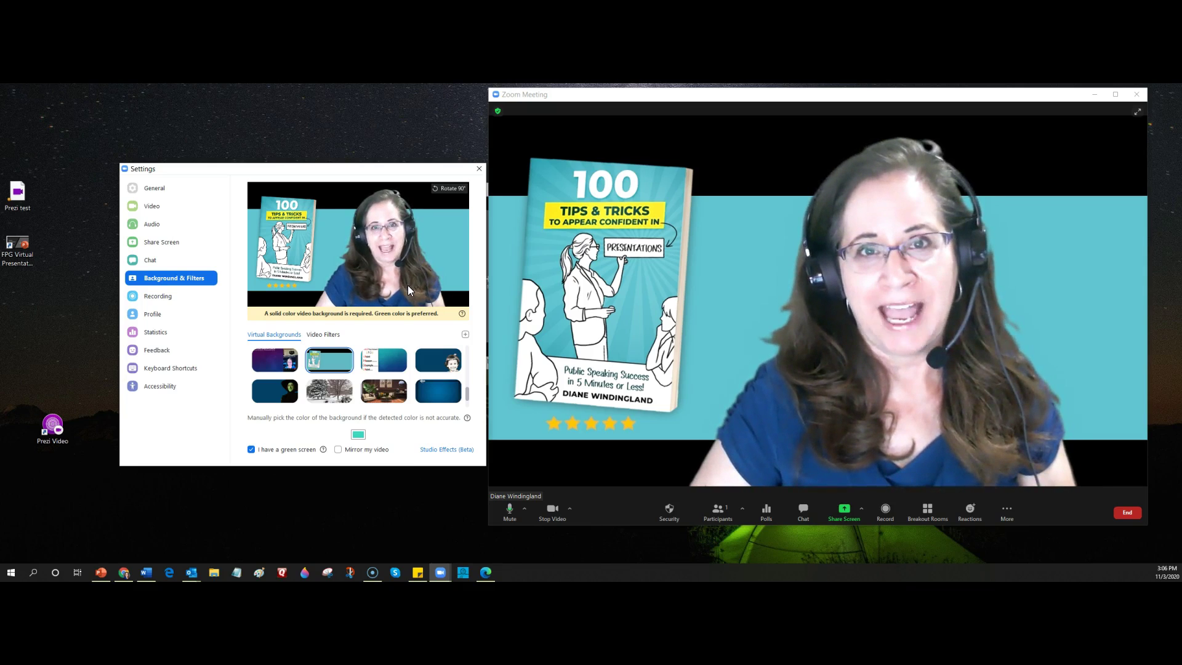
- Set the virtual background to None
{"action": "scroll", "coordinate": [289, 358], "scroll_direction": "up", "scroll_amount": 3}
{"action": "scroll", "coordinate": [289, 358], "scroll_direction": "up", "scroll_amount": 4}
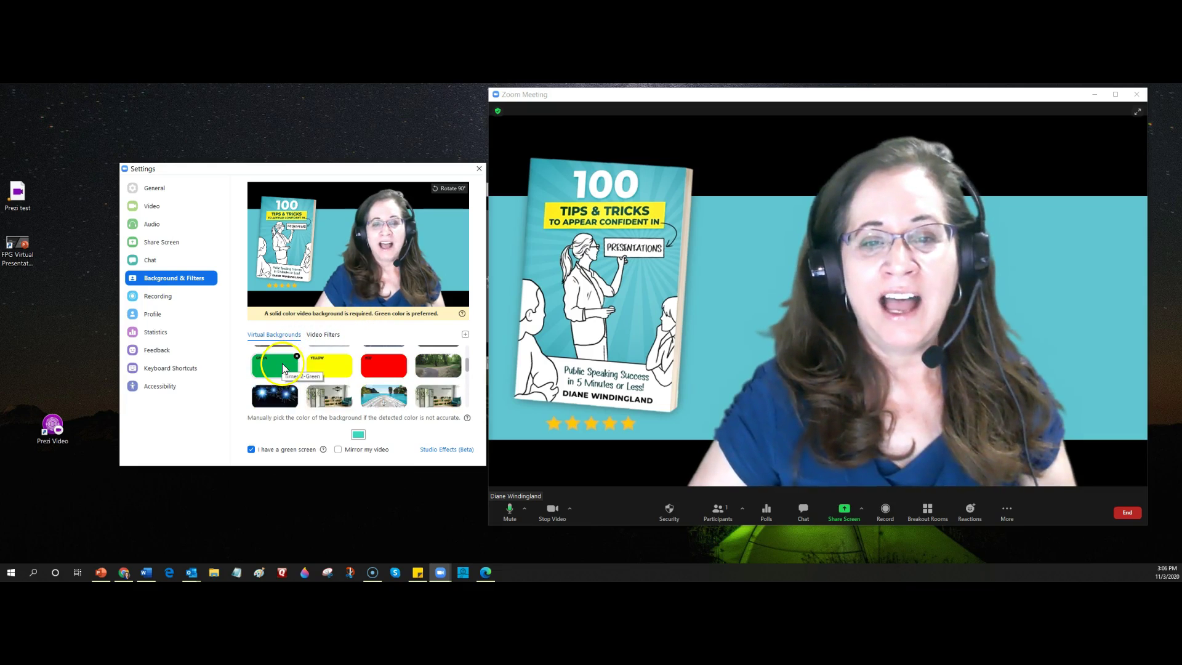
{"action": "left_click", "coordinate": [282, 365]}
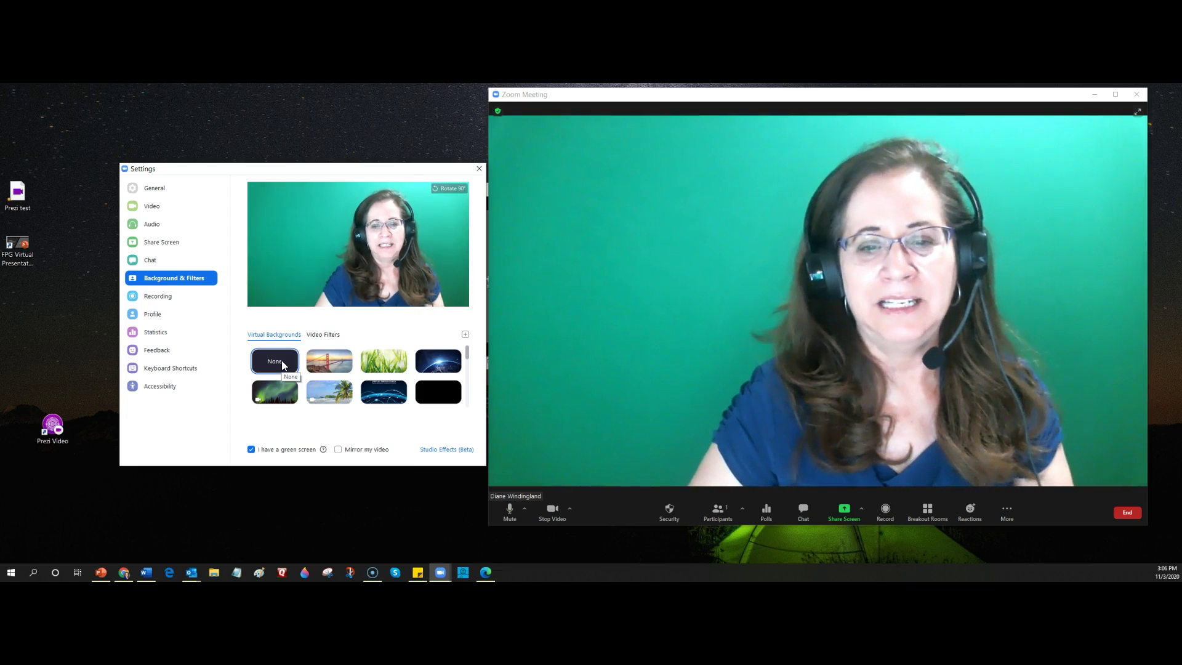
- Apply the PREP virtual background and view the options for adding an image or video background
{"action": "scroll", "coordinate": [283, 365], "scroll_direction": "down", "scroll_amount": 2}
{"action": "scroll", "coordinate": [283, 365], "scroll_direction": "down", "scroll_amount": 2}
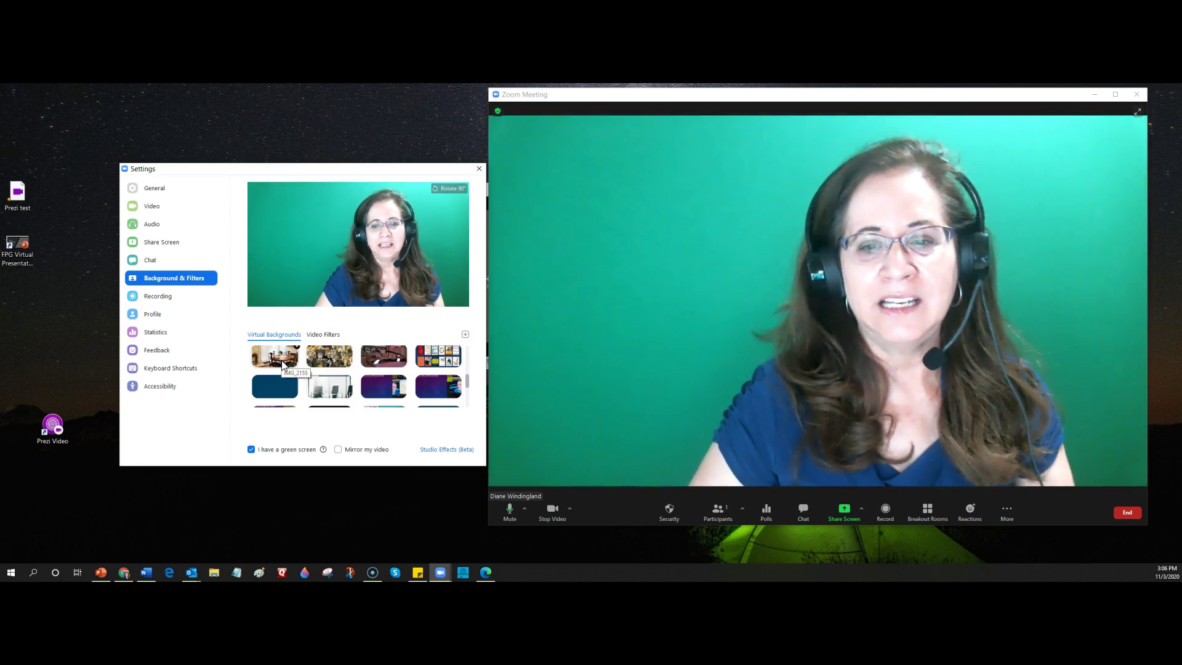
{"action": "scroll", "coordinate": [282, 365], "scroll_direction": "down", "scroll_amount": 4}
{"action": "left_click", "coordinate": [375, 391]}
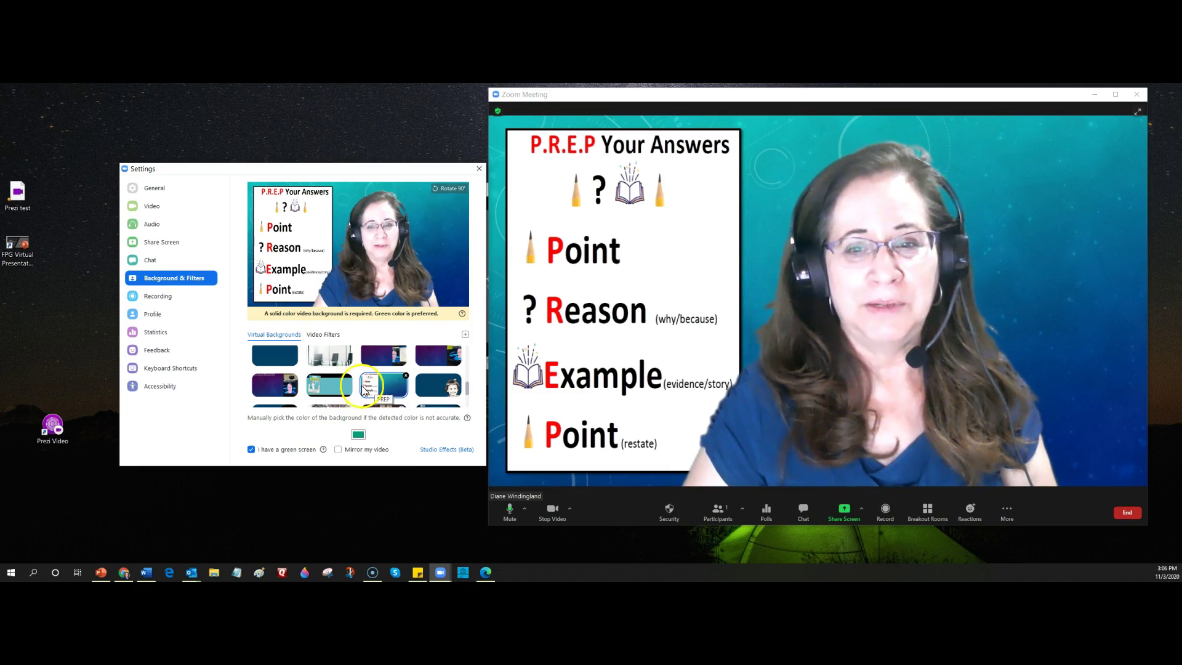
{"action": "left_click", "coordinate": [464, 334]}
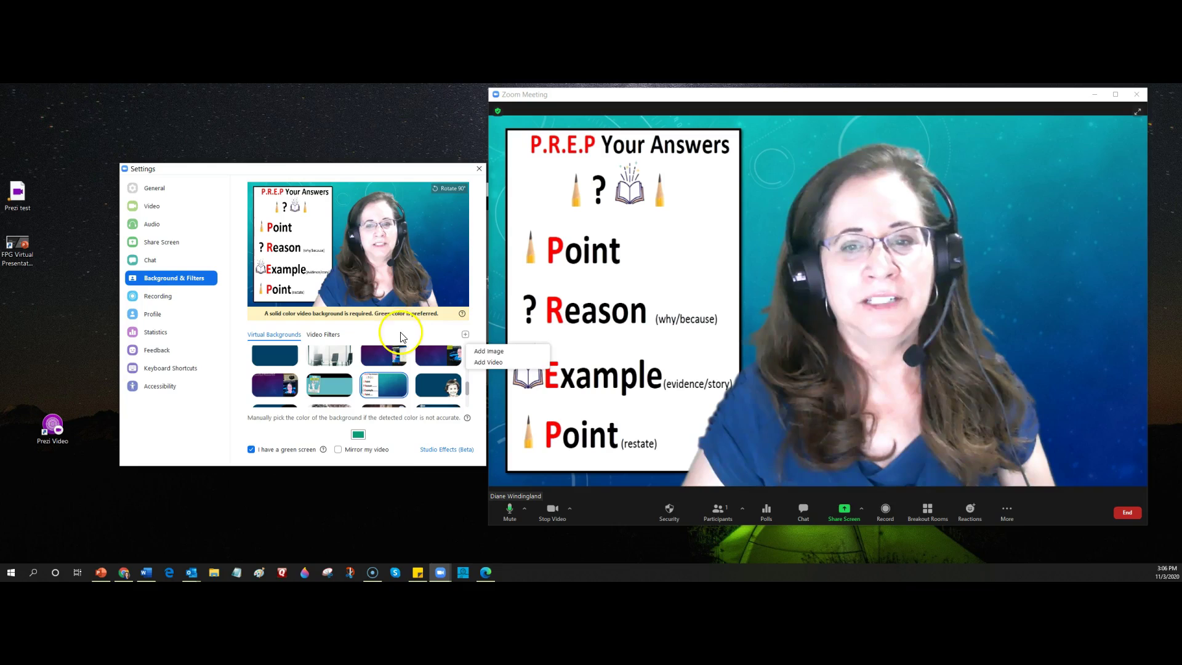
{"action": "left_click", "coordinate": [401, 336]}
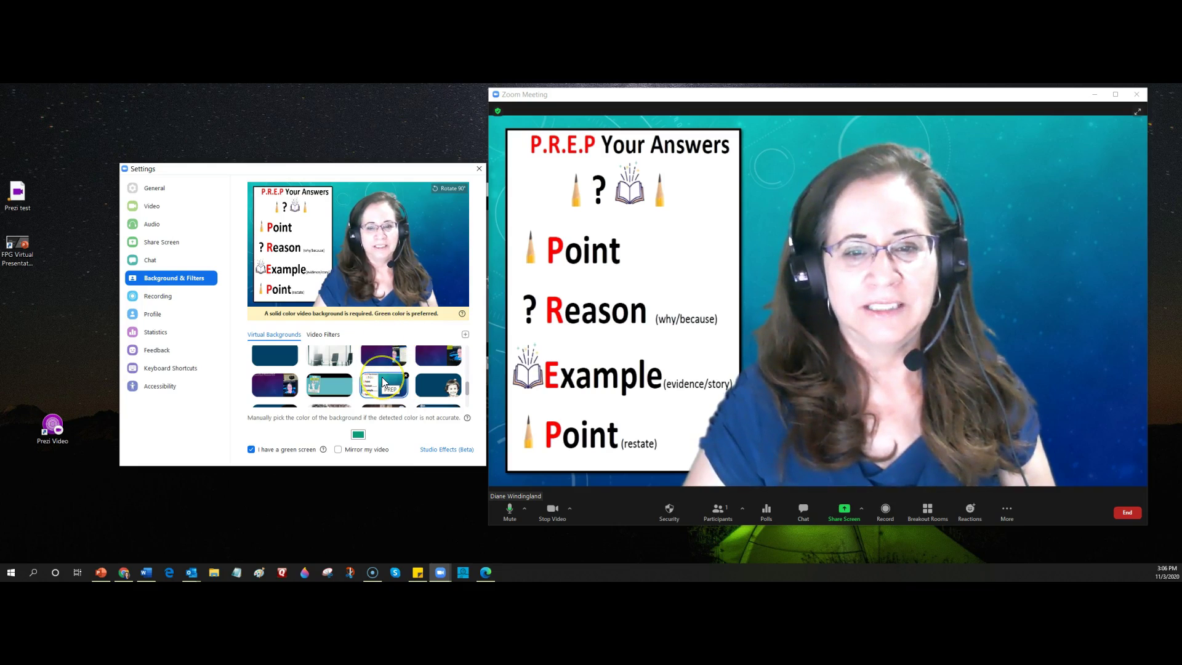
- Apply the virtual office background with the black main logo, close Settings and move the meeting window back to its former place
{"action": "scroll", "coordinate": [383, 381], "scroll_direction": "up", "scroll_amount": 3}
{"action": "scroll", "coordinate": [382, 381], "scroll_direction": "down", "scroll_amount": 2}
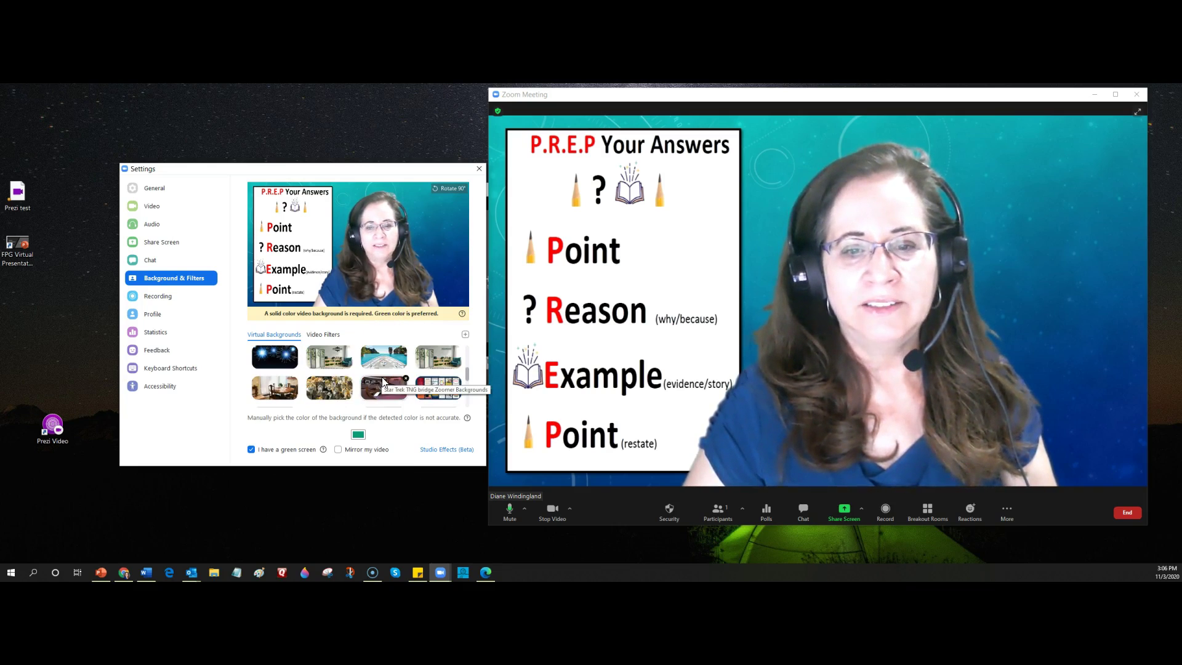
{"action": "left_click", "coordinate": [338, 358]}
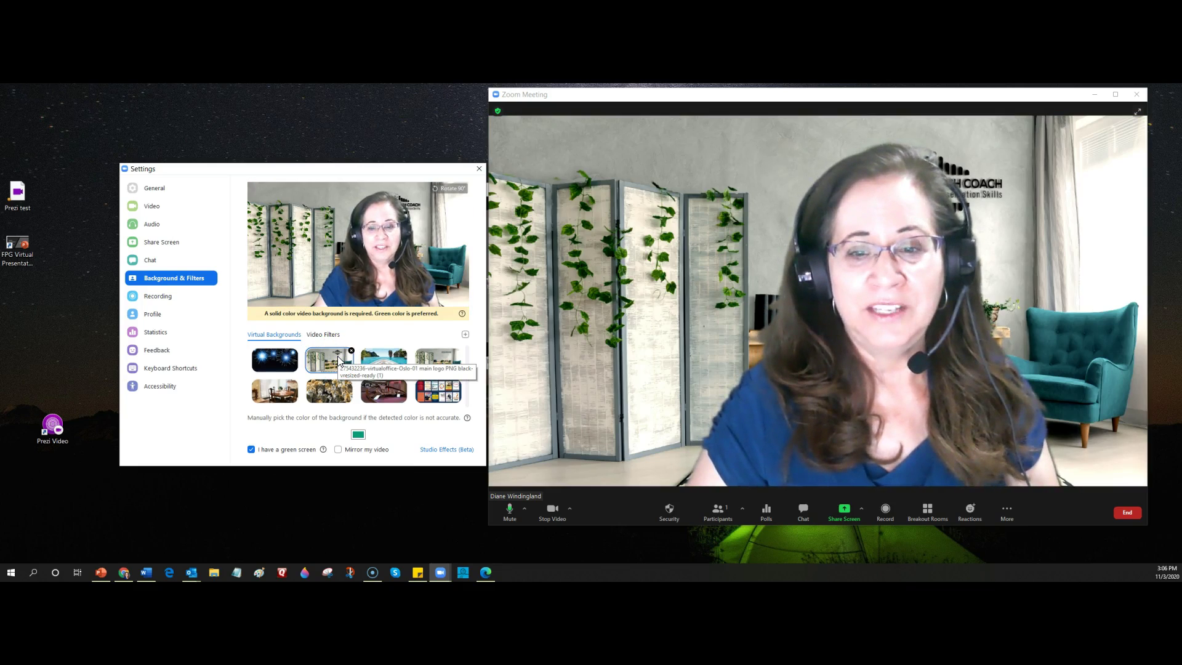
{"action": "left_click", "coordinate": [479, 168]}
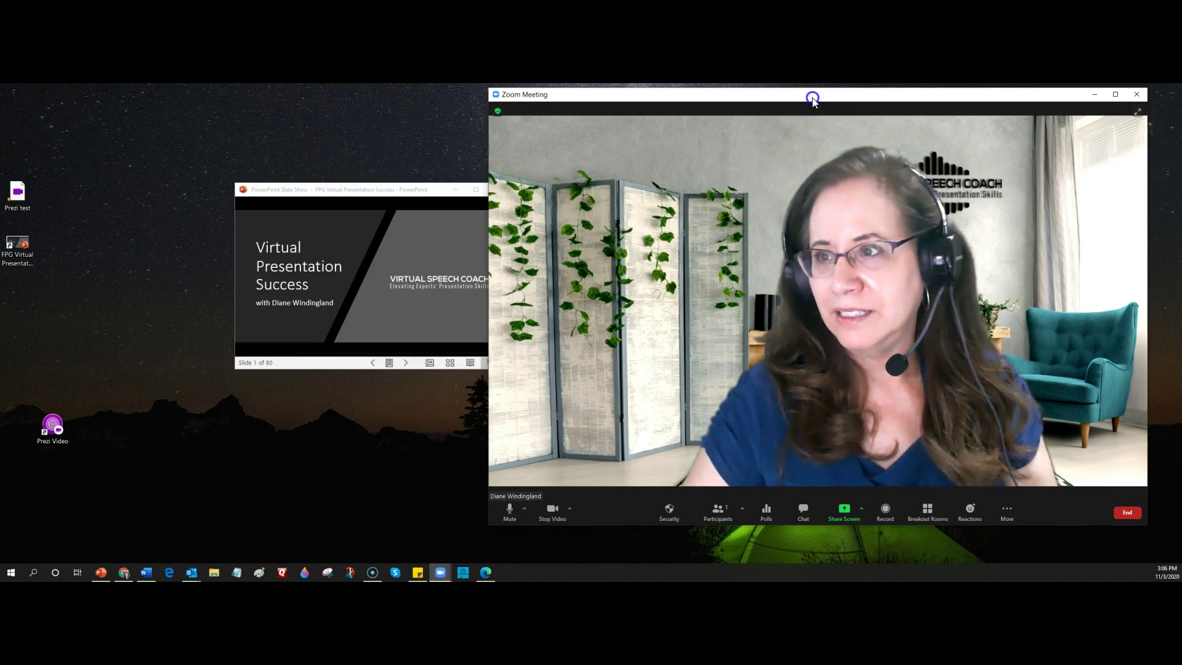
{"action": "left_click_drag", "start_coordinate": [813, 98], "coordinate": [560, 107]}
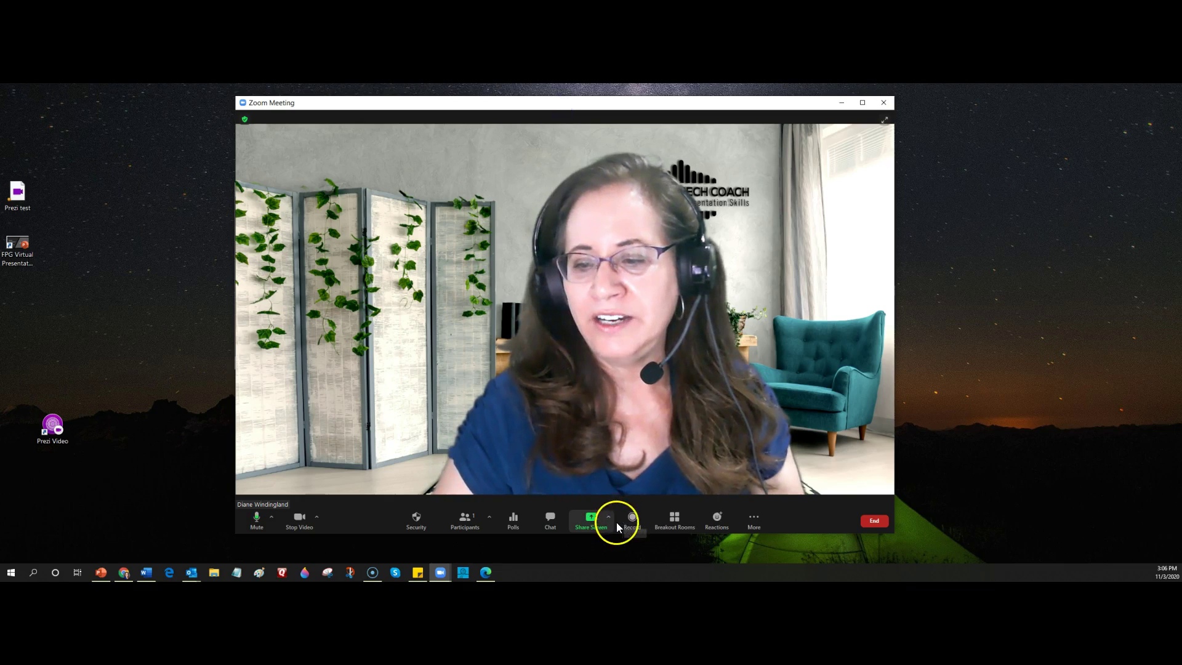
- Start an advanced screen share using PowerPoint as Virtual Background
{"action": "left_click", "coordinate": [595, 522]}
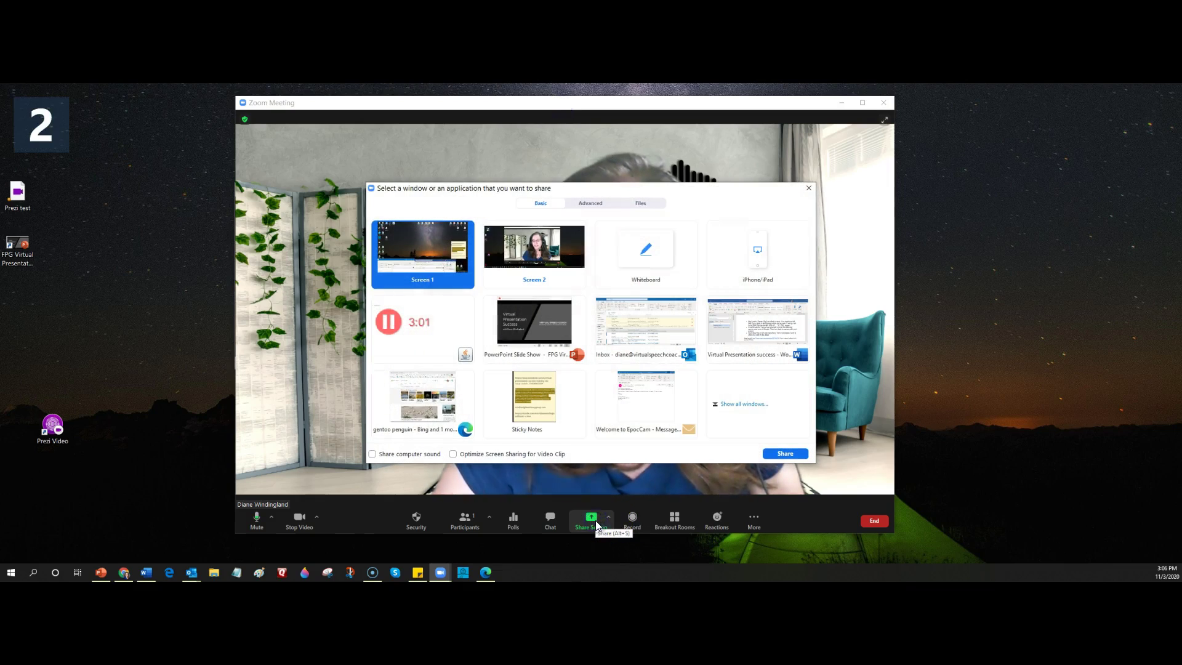
{"action": "left_click", "coordinate": [590, 205]}
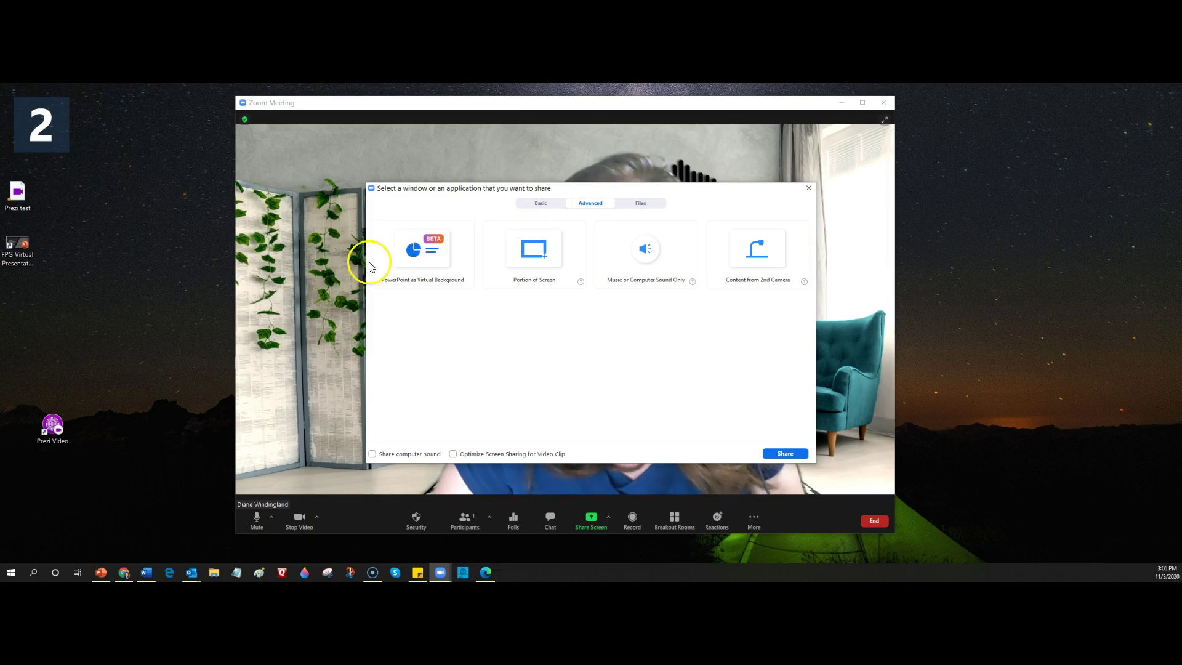
{"action": "left_click", "coordinate": [417, 261]}
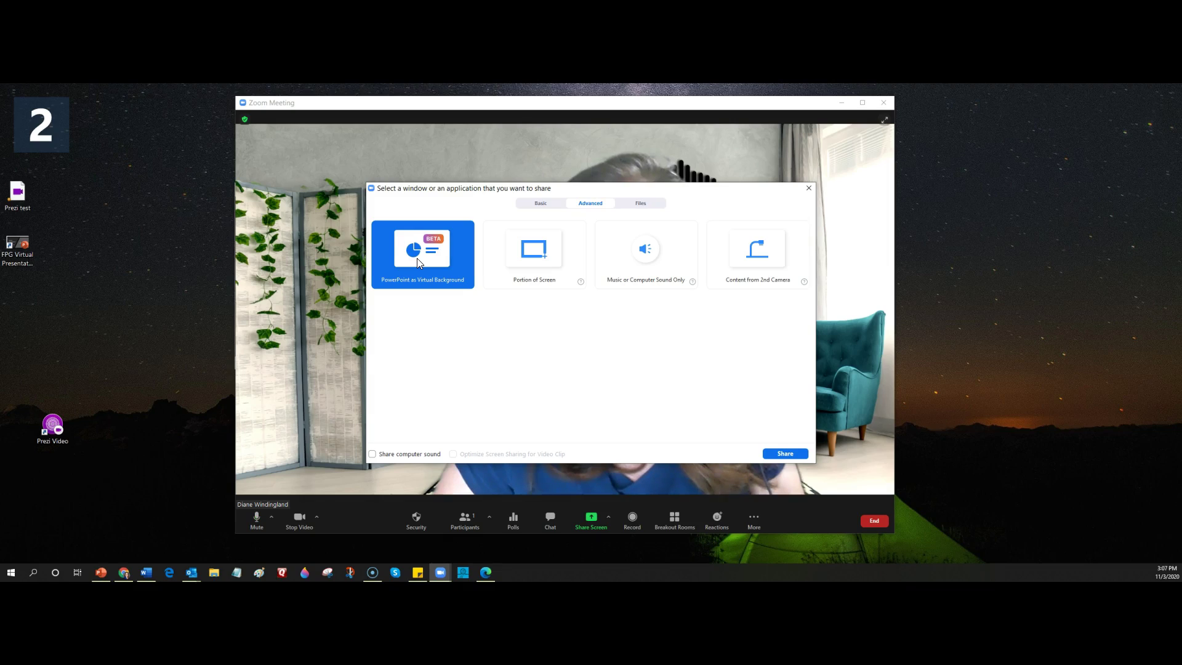
{"action": "left_click", "coordinate": [785, 454]}
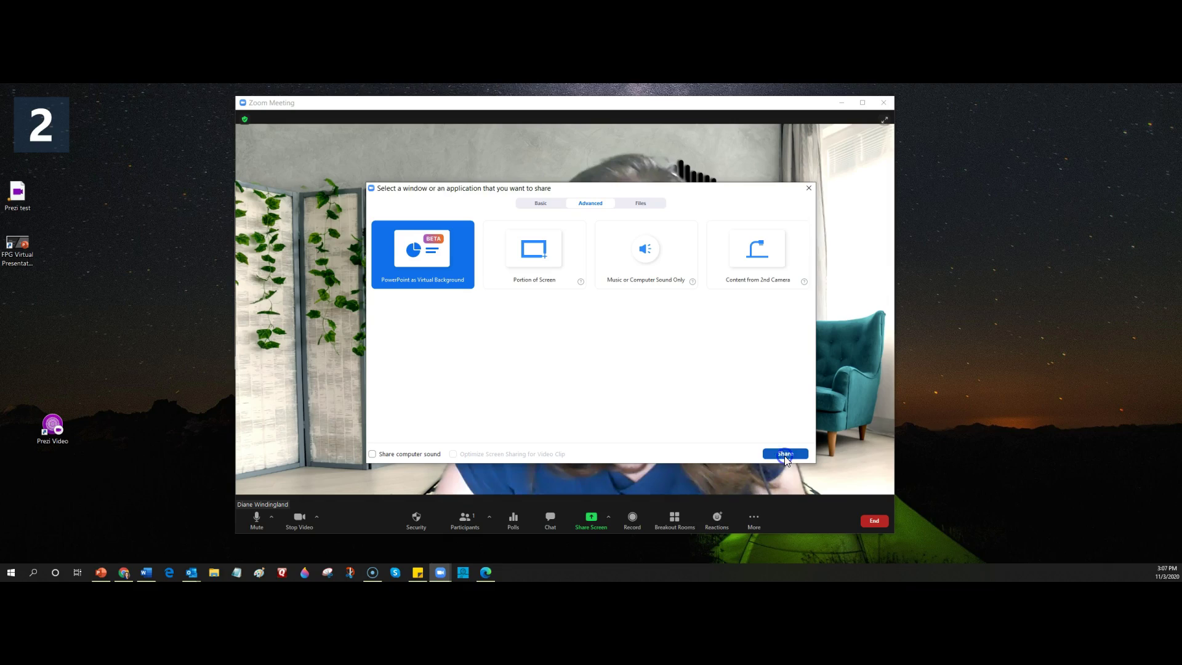
{"action": "left_click", "coordinate": [784, 455]}
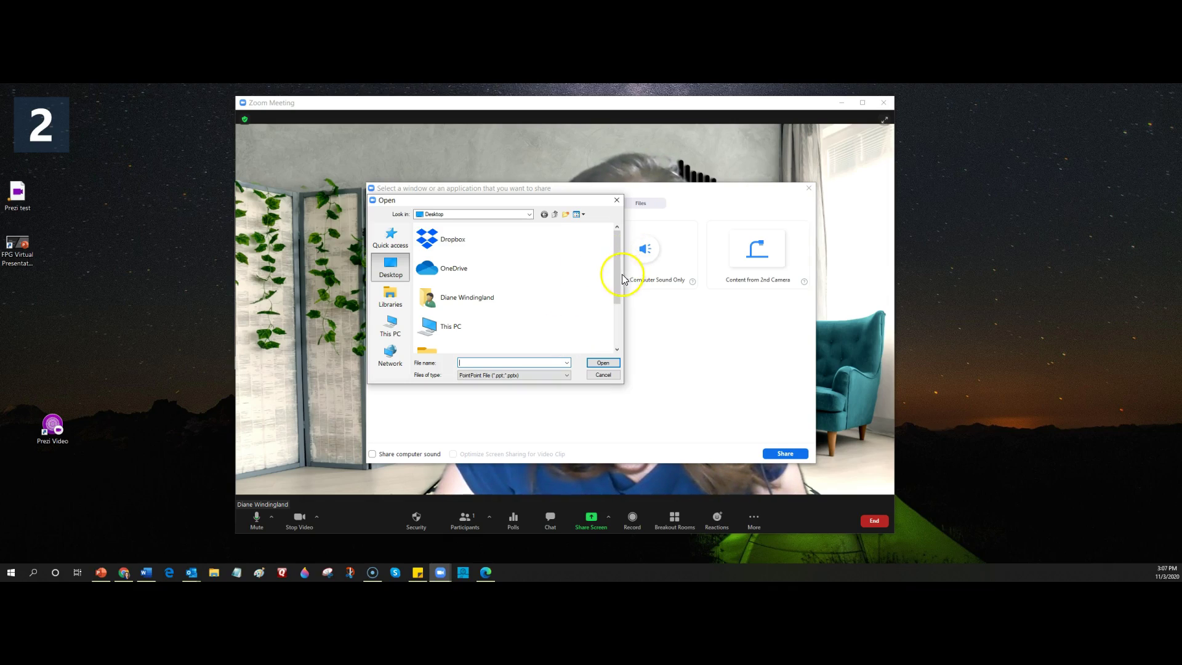
- Open the "FPG Virtual Presentation Success - Shortcut" presentation from the Desktop as the shared slide background
{"action": "left_click_drag", "start_coordinate": [616, 282], "coordinate": [615, 344]}
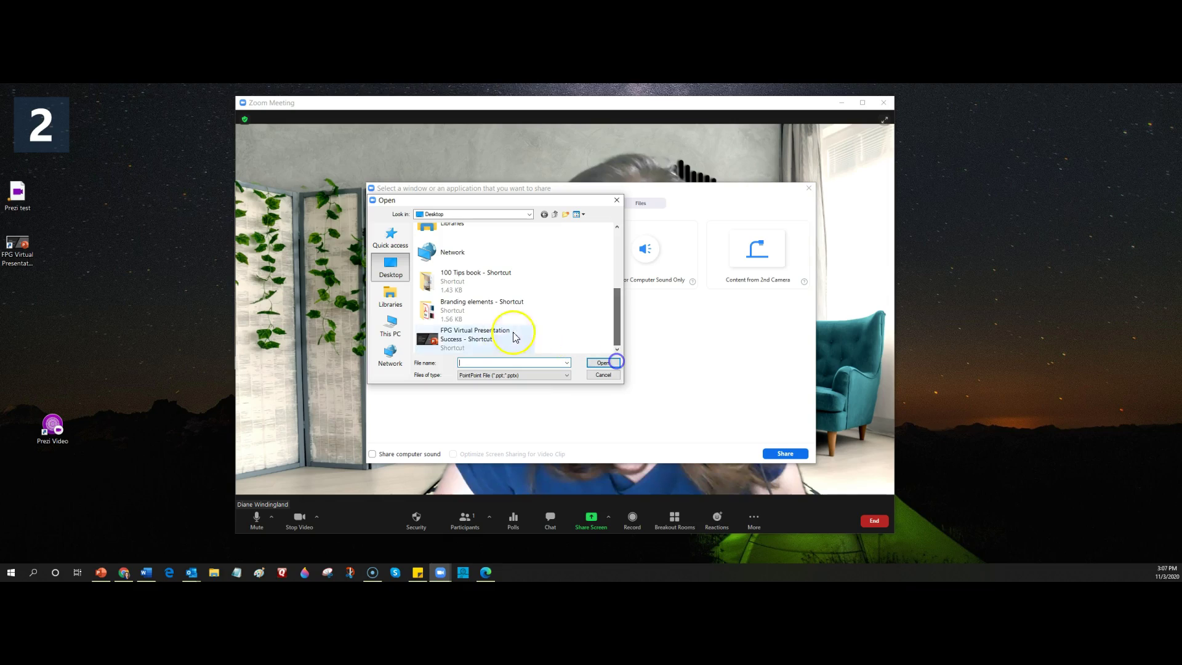
{"action": "left_click", "coordinate": [461, 339]}
{"action": "left_click", "coordinate": [602, 364]}
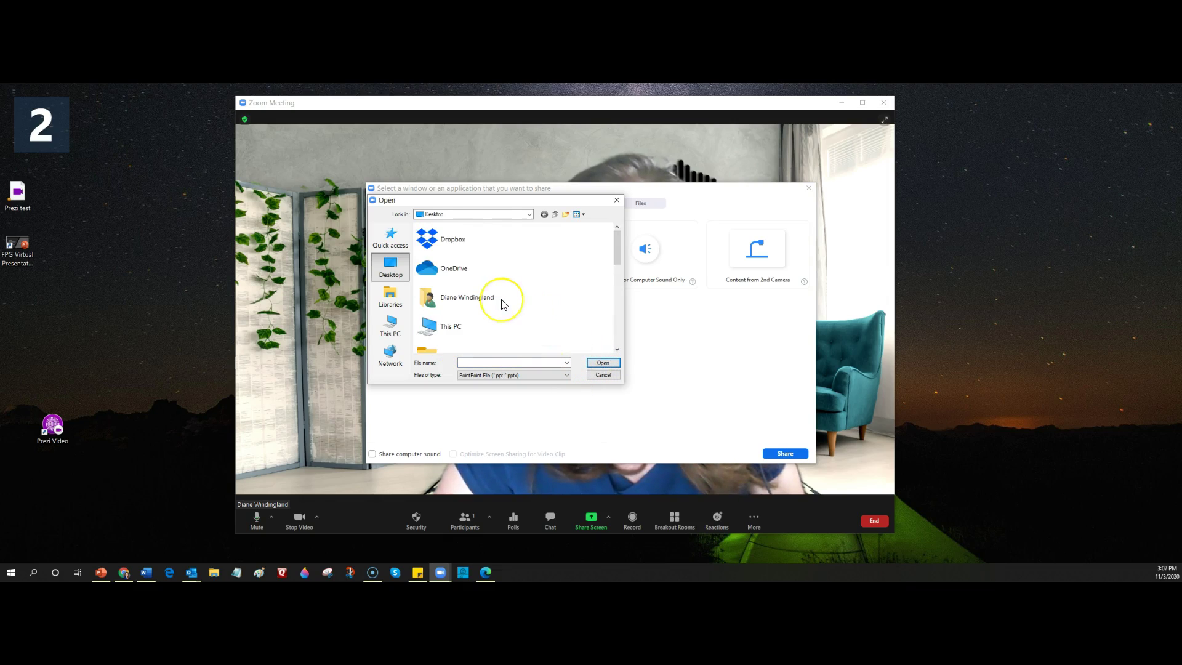
{"action": "scroll", "coordinate": [502, 304], "scroll_direction": "down", "scroll_amount": 5}
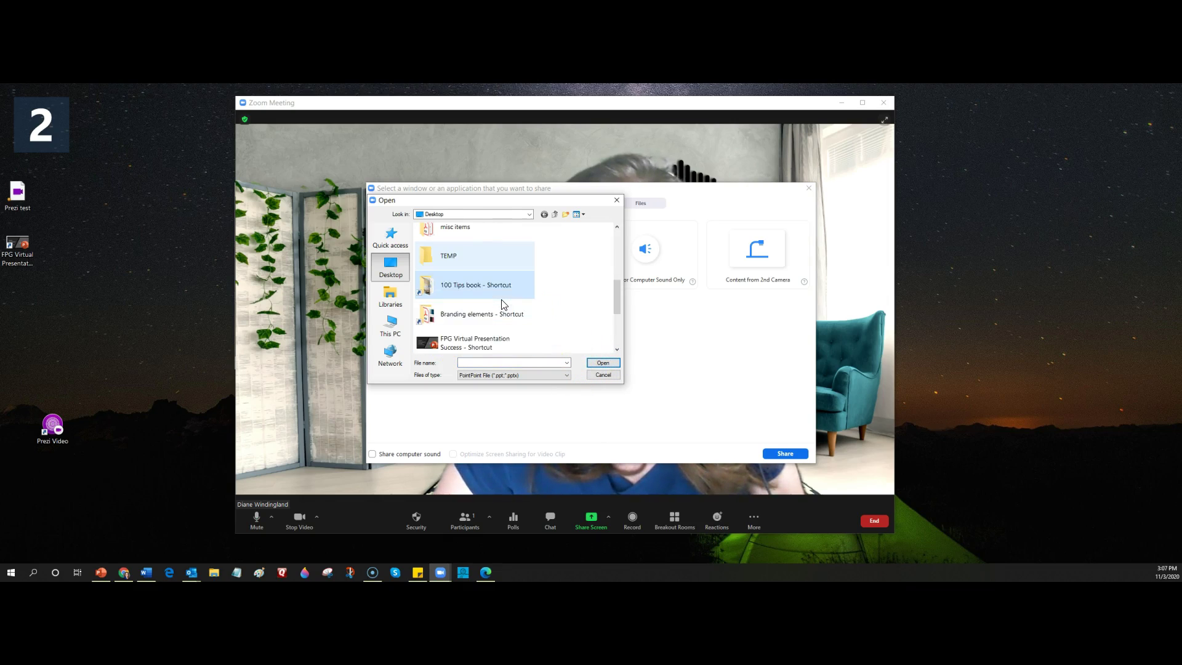
{"action": "left_click", "coordinate": [484, 339]}
{"action": "left_click", "coordinate": [603, 362]}
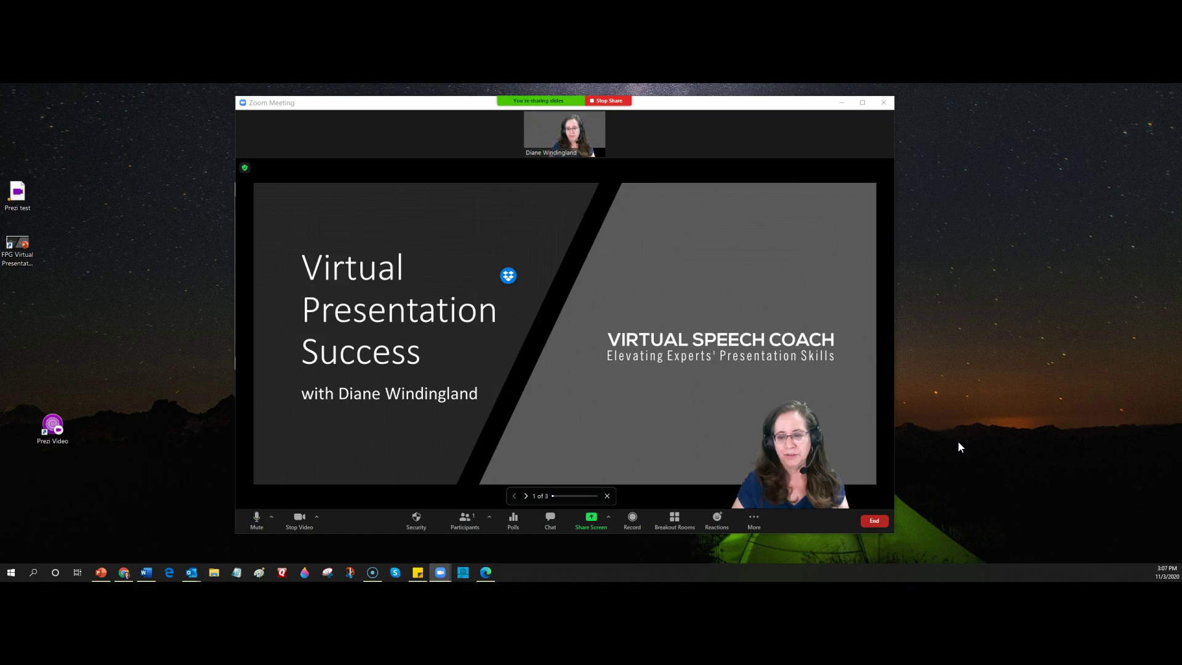
{"action": "left_click", "coordinate": [954, 442]}
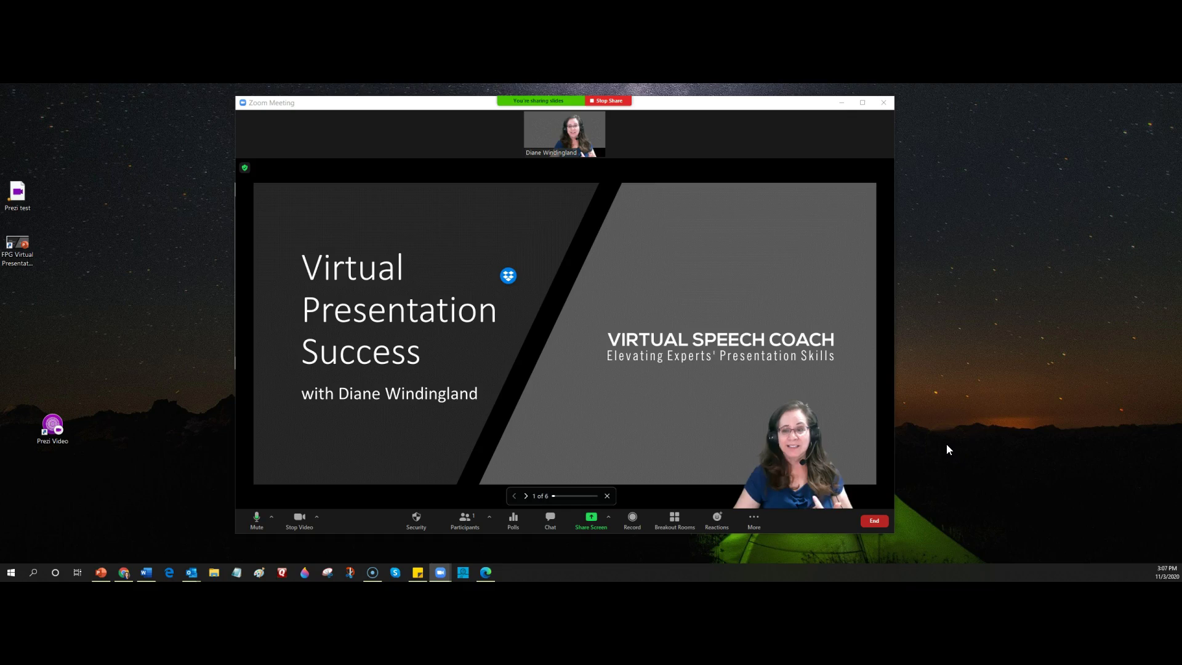
{"action": "left_click", "coordinate": [922, 410]}
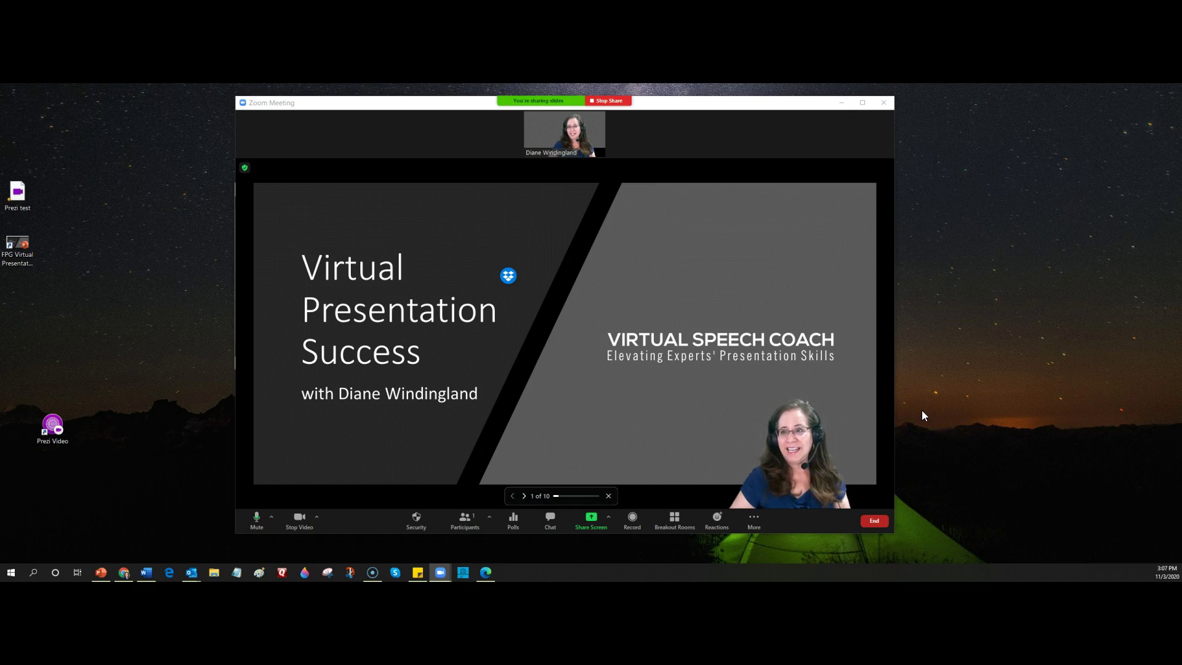
- Enlarge the presenter video until it covers most of the title slide, and advance to "The Dream. . ." slide
{"action": "left_click", "coordinate": [918, 421]}
{"action": "left_click", "coordinate": [782, 470]}
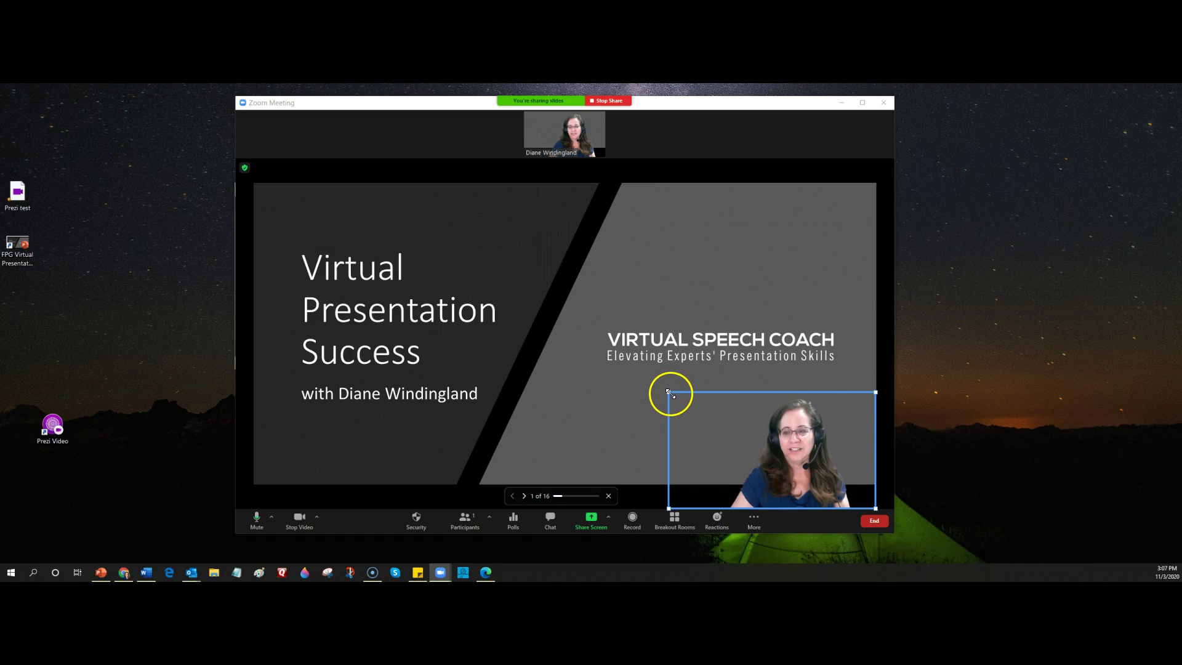
{"action": "left_click_drag", "start_coordinate": [666, 394], "coordinate": [387, 220]}
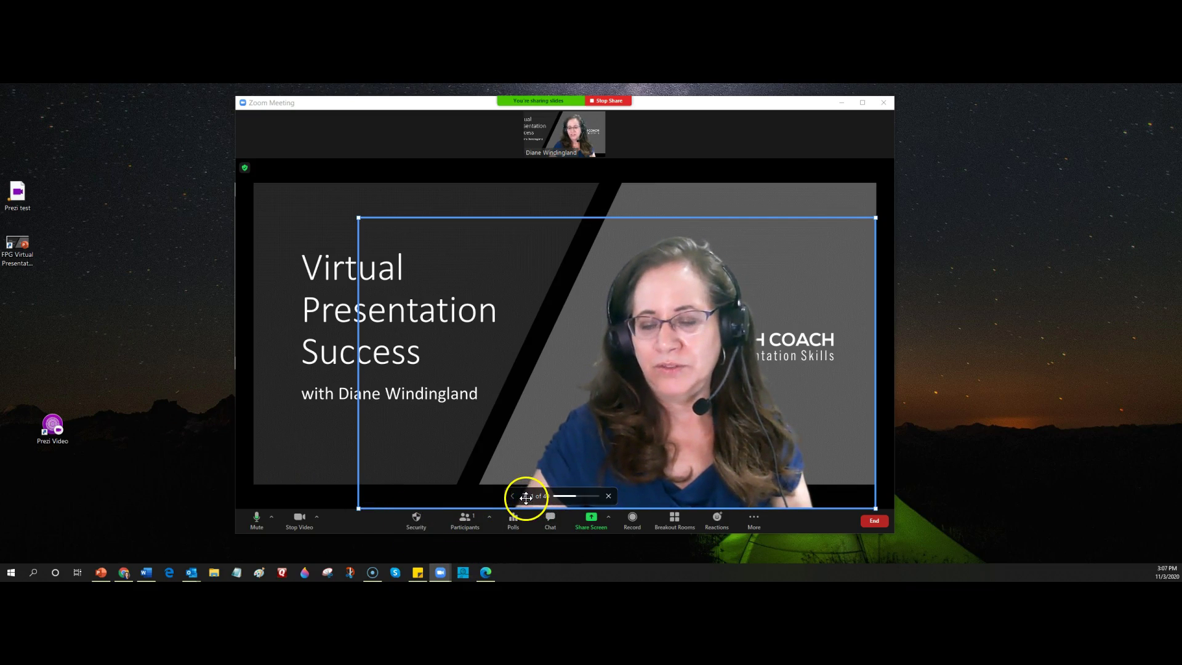
{"action": "left_click", "coordinate": [980, 482]}
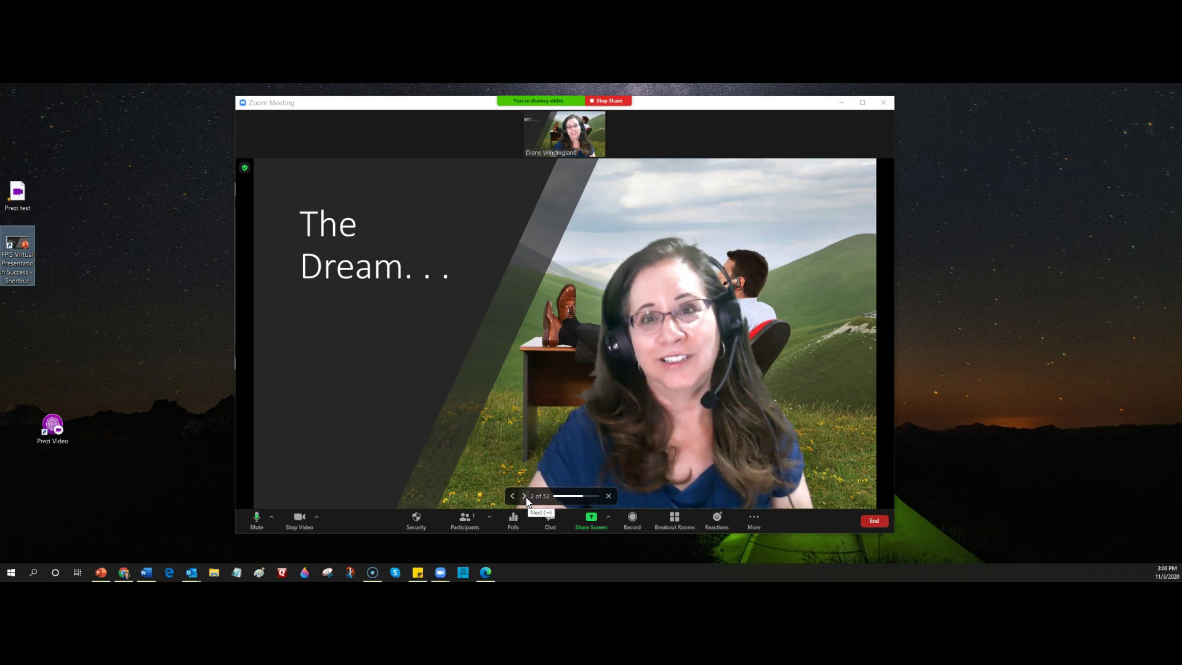
- Move the presenter video to the slide's lower-left corner, shrink it to clear the man at the desk, and deselect it
{"action": "left_click", "coordinate": [702, 401]}
{"action": "left_click_drag", "start_coordinate": [702, 400], "coordinate": [309, 420]}
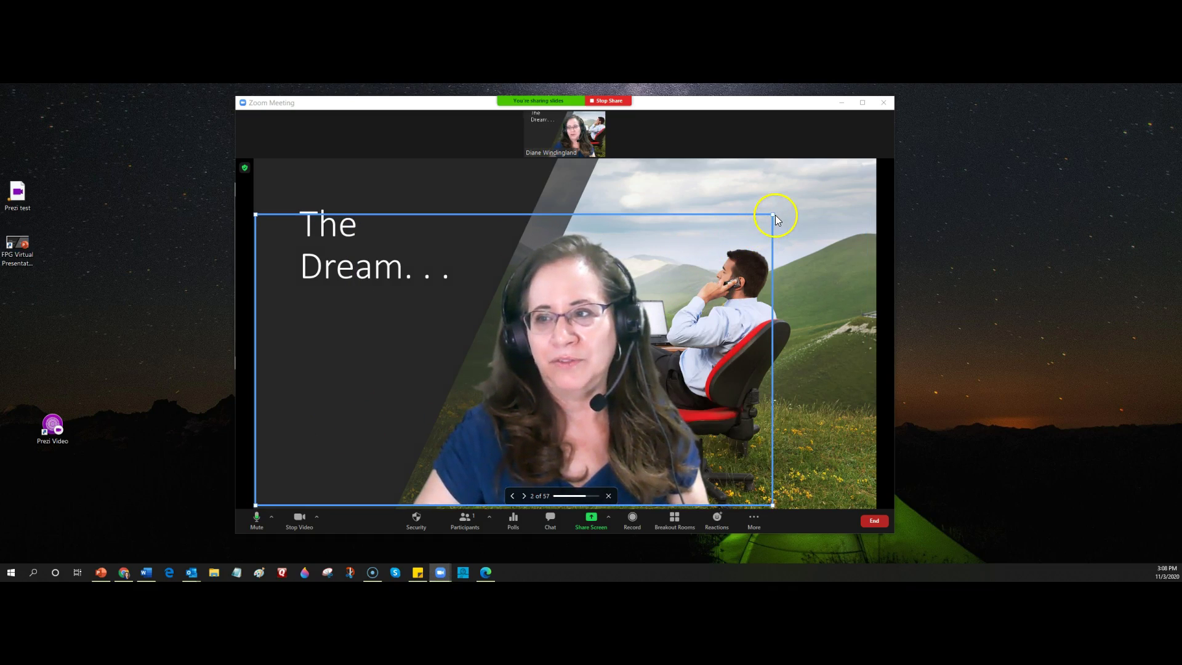
{"action": "left_click_drag", "start_coordinate": [769, 216], "coordinate": [485, 354]}
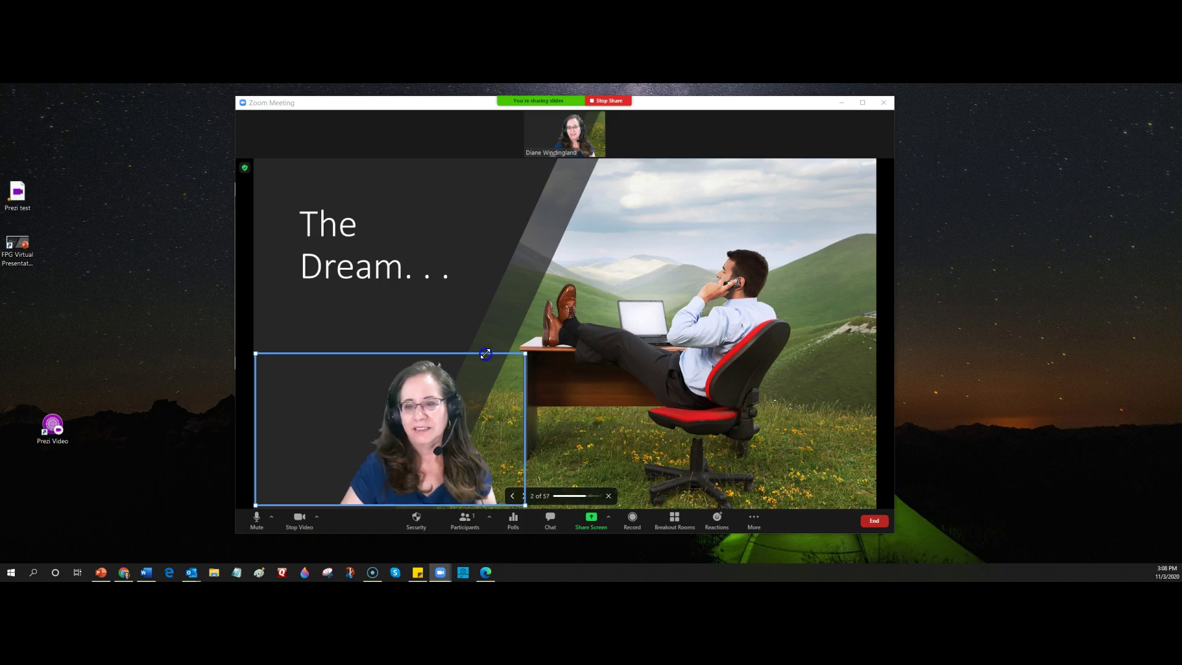
{"action": "left_click_drag", "start_coordinate": [405, 430], "coordinate": [377, 417]}
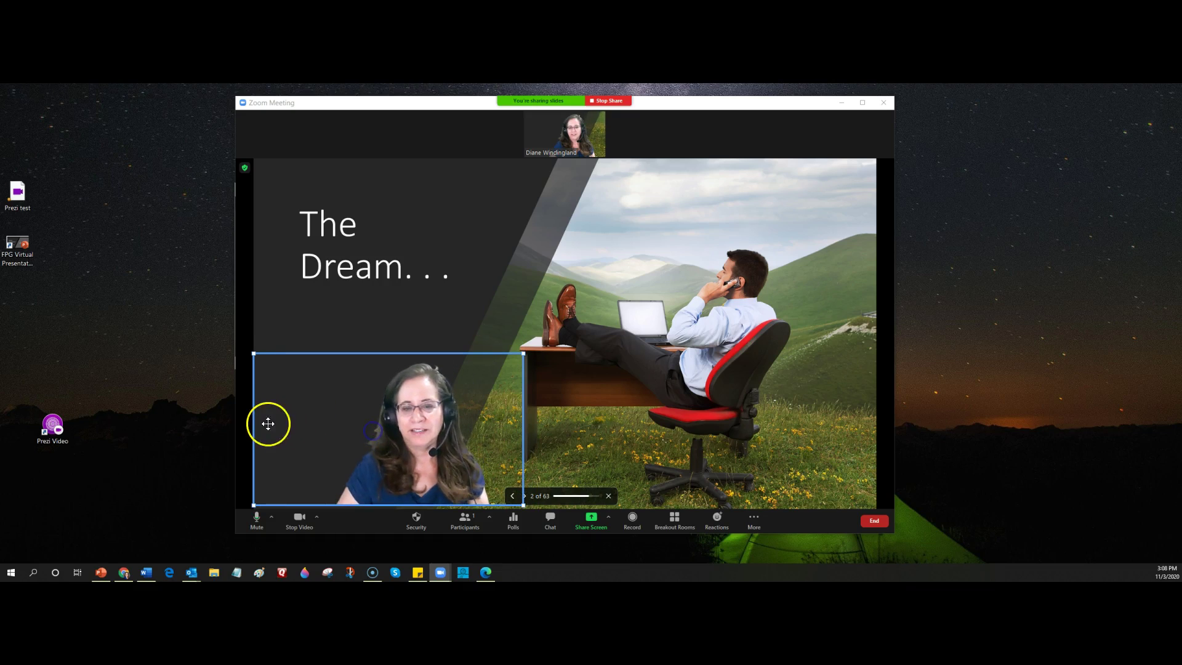
{"action": "left_click", "coordinate": [426, 400]}
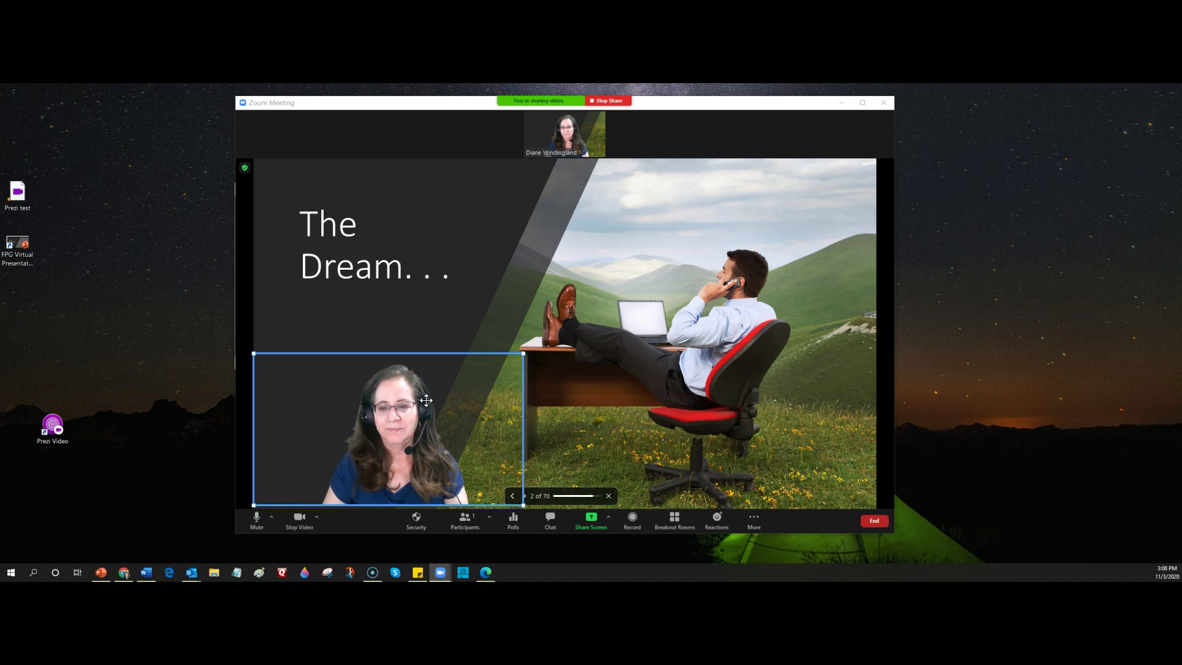
{"action": "left_click", "coordinate": [989, 232]}
{"action": "left_click", "coordinate": [1036, 219]}
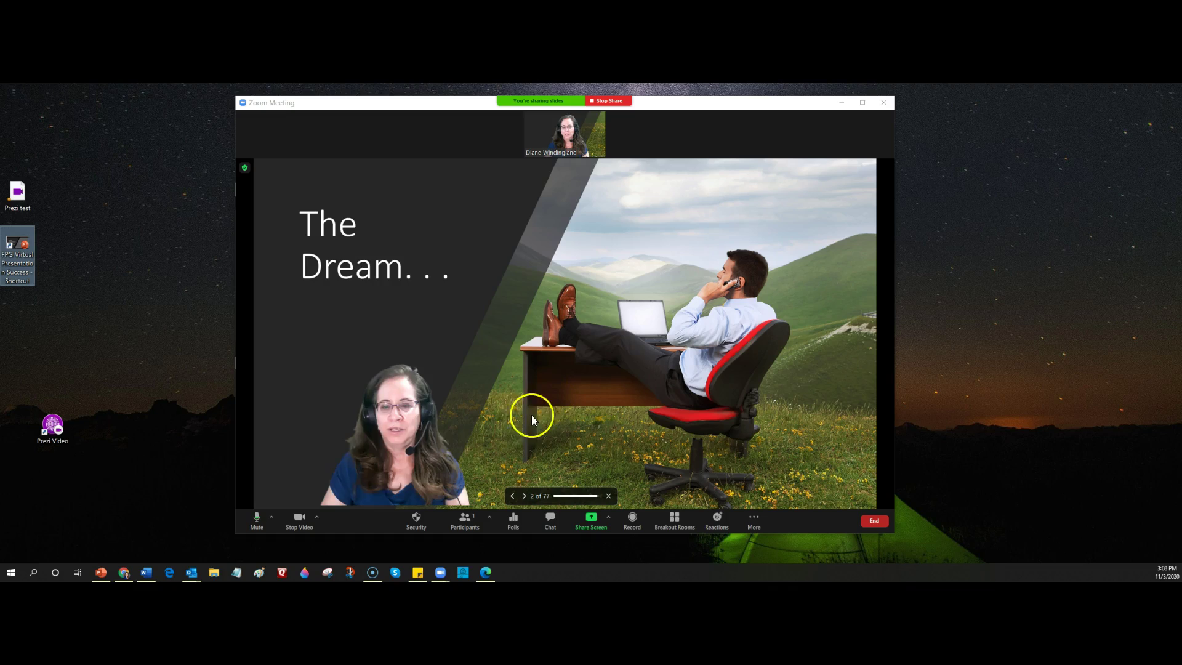
{"action": "left_click", "coordinate": [448, 457]}
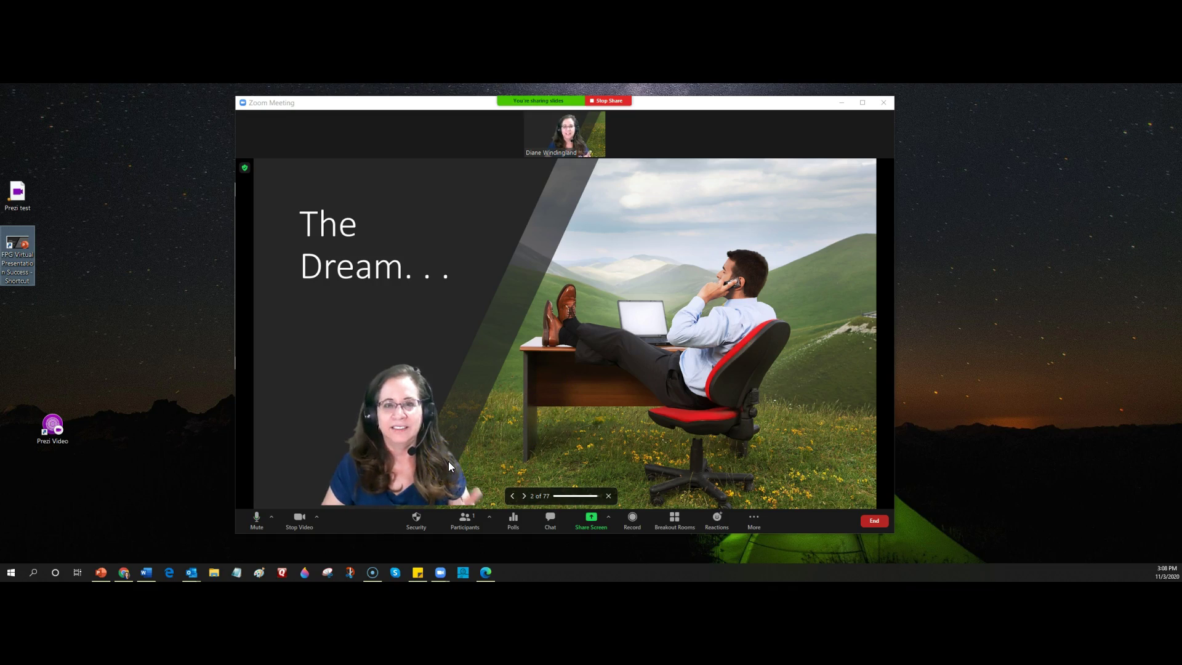
{"action": "left_click", "coordinate": [1132, 313]}
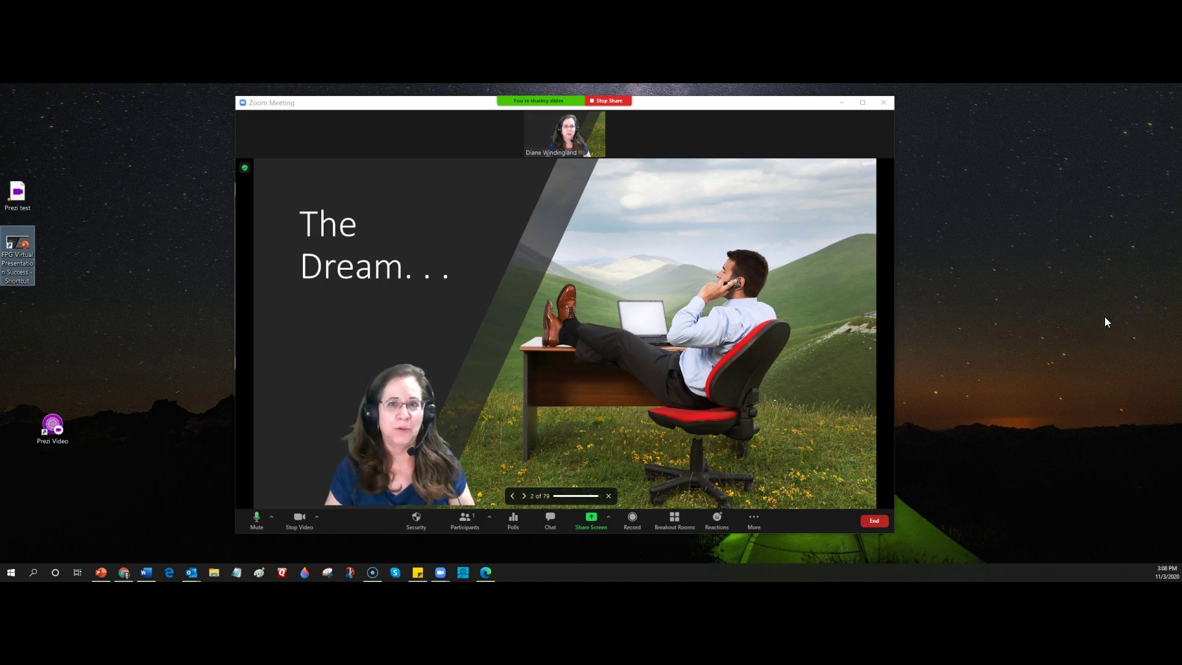
{"action": "left_click", "coordinate": [850, 446]}
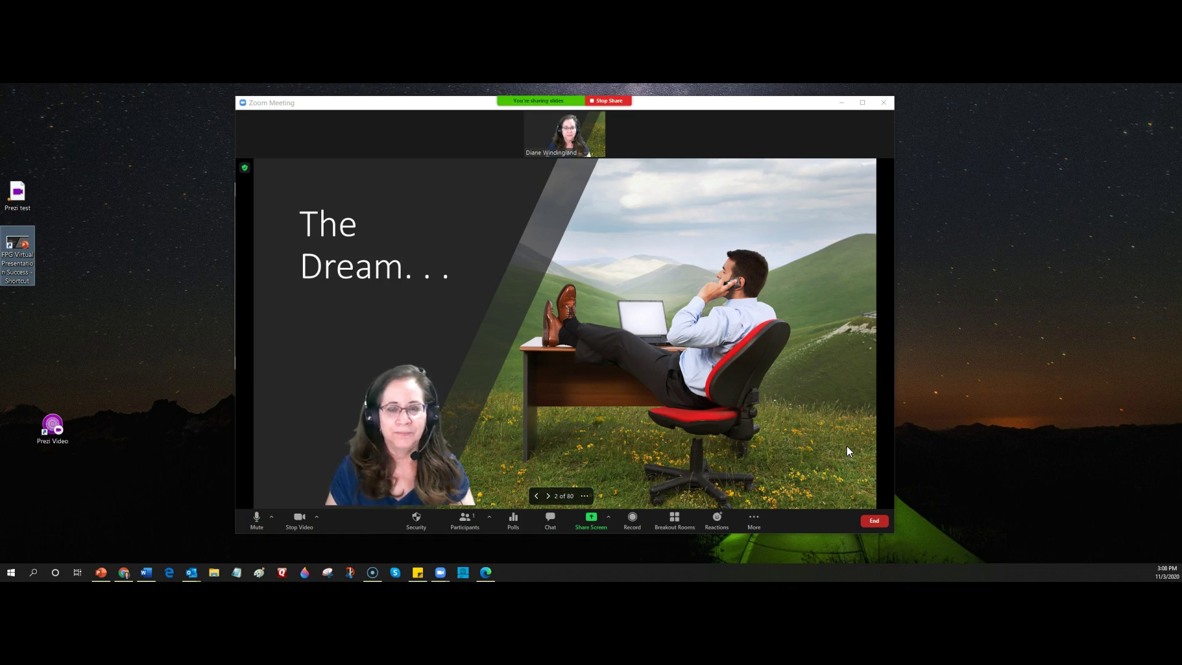
{"action": "left_click", "coordinate": [829, 444]}
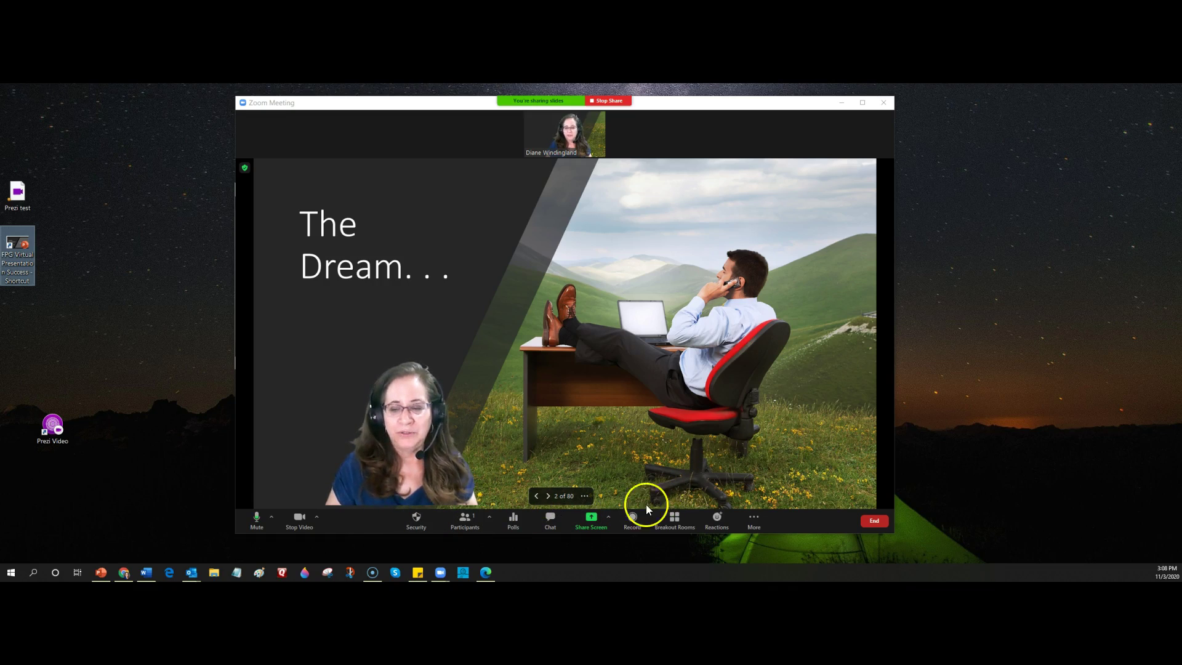
- Review the advanced sharing options, dismiss them without sharing anything new, and stop the current slide share
{"action": "left_click", "coordinate": [591, 517]}
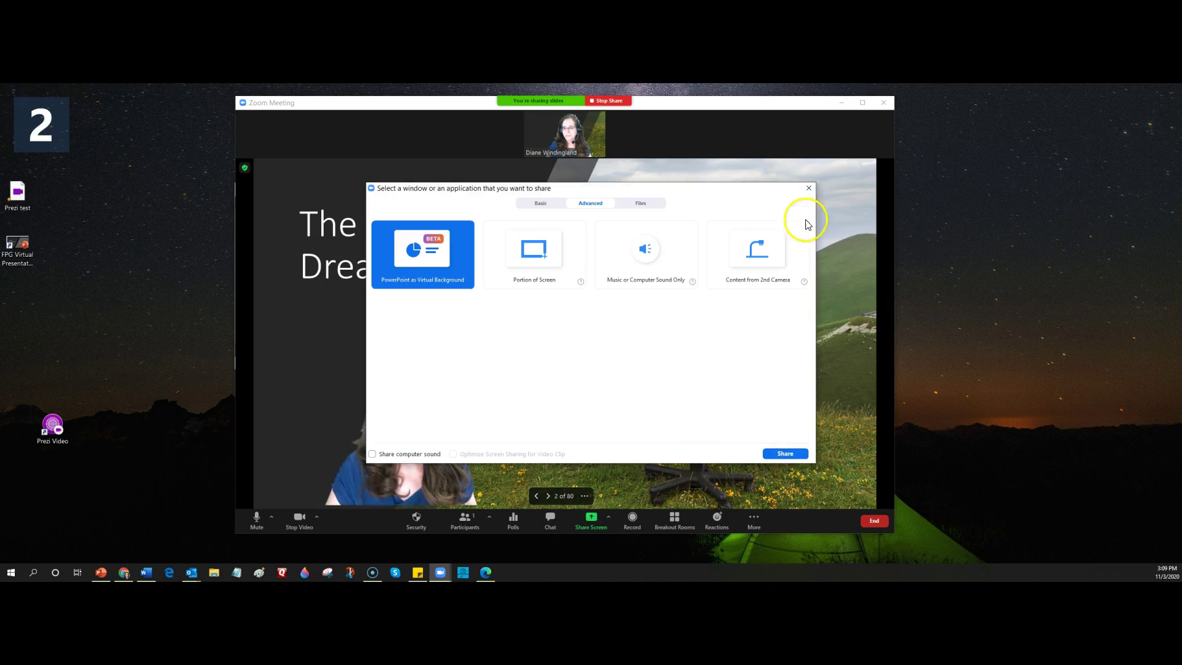
{"action": "left_click", "coordinate": [808, 190]}
{"action": "left_click", "coordinate": [609, 100]}
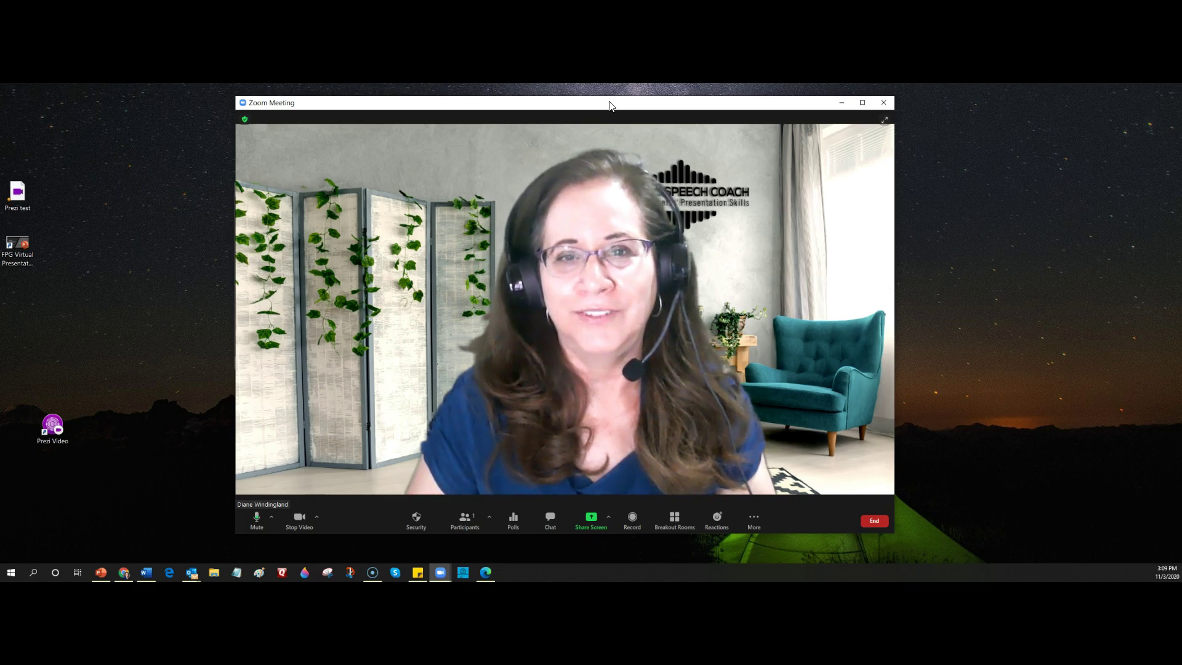
- Open the "Prezi test" file from the desktop in Prezi Video and move the Zoom meeting window clear of most of it
{"action": "left_click", "coordinate": [17, 195]}
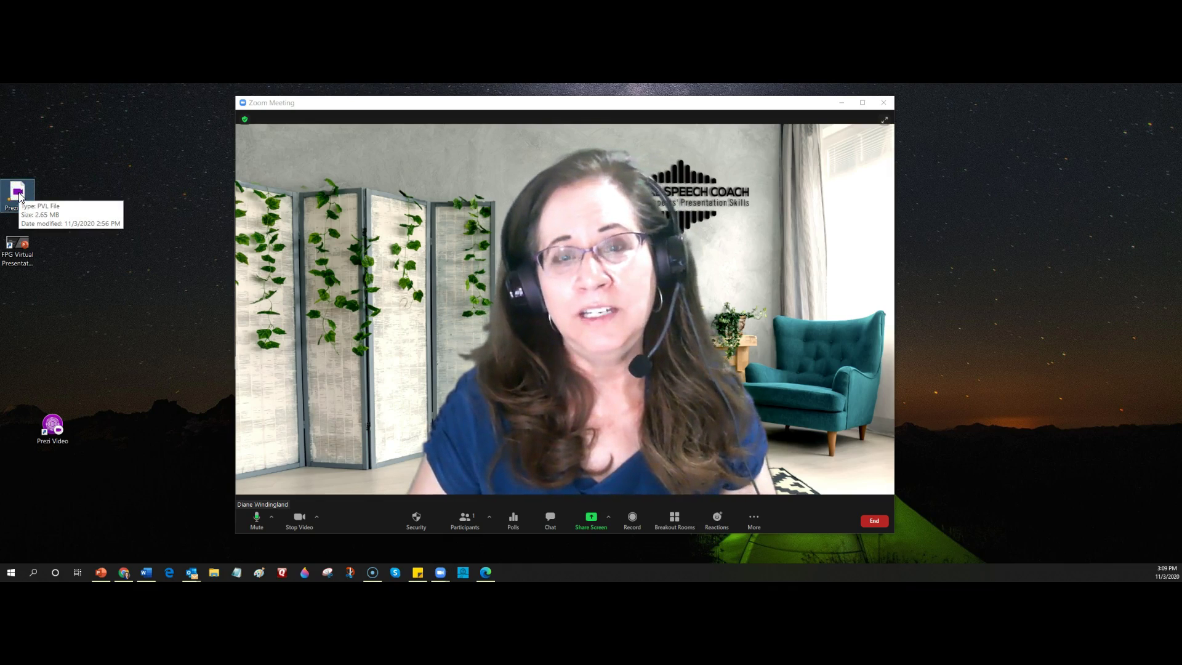
{"action": "double_click", "coordinate": [19, 196]}
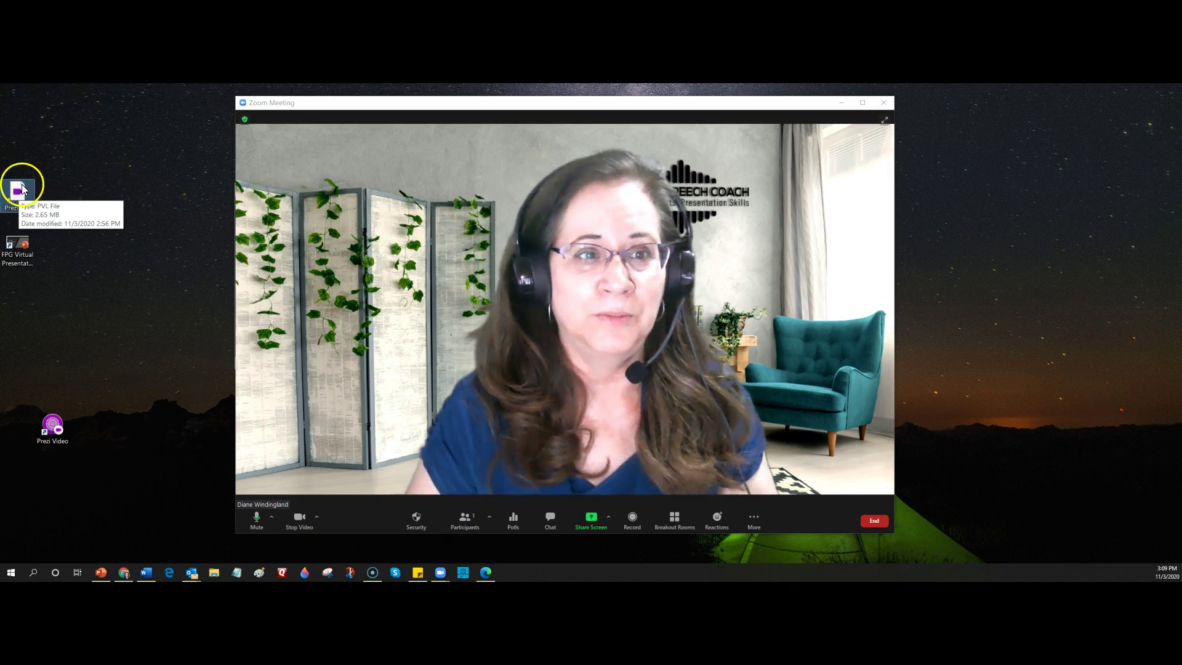
{"action": "left_click", "coordinate": [18, 192]}
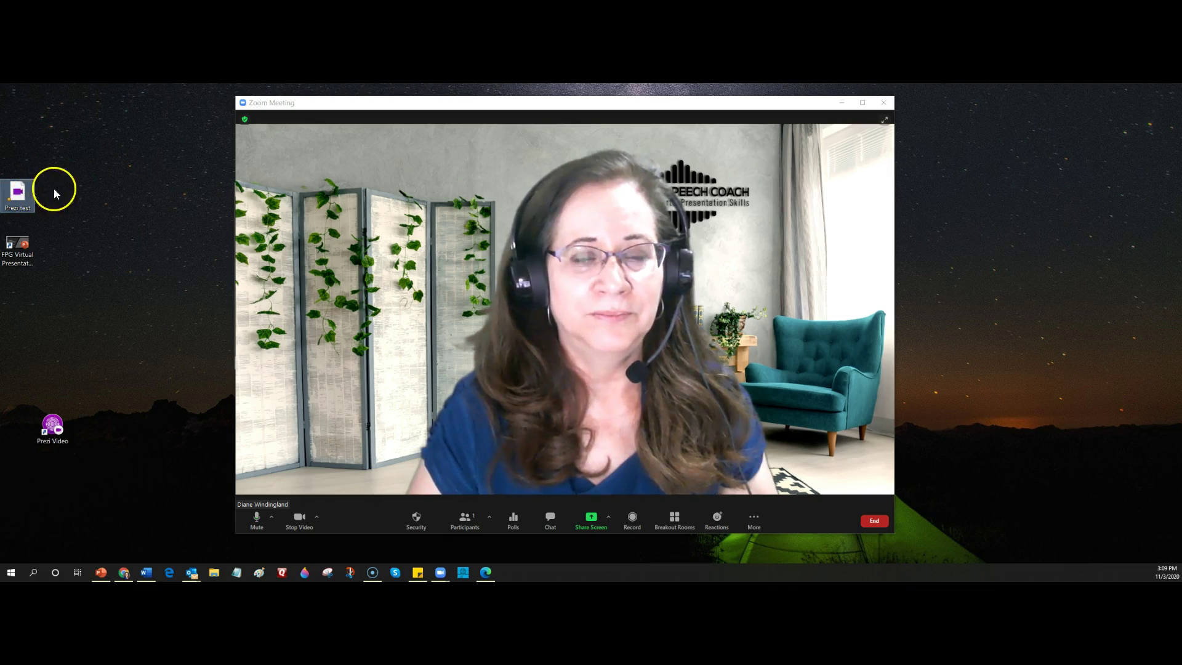
{"action": "double_click", "coordinate": [18, 194]}
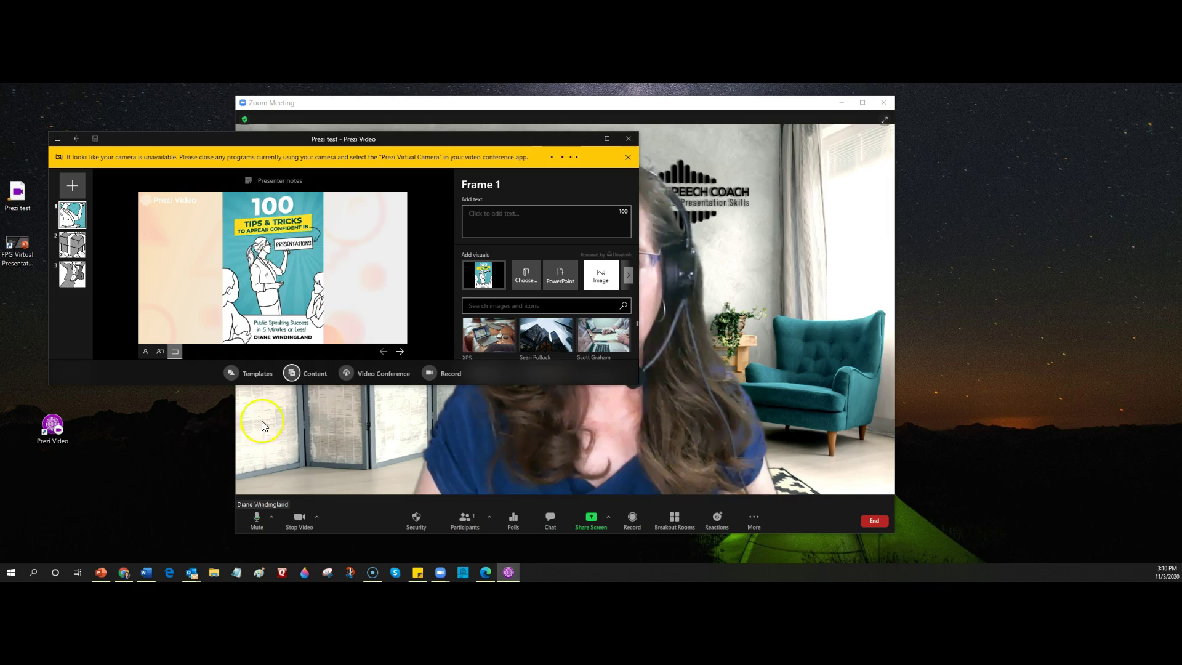
{"action": "left_click", "coordinate": [401, 105]}
{"action": "left_click_drag", "start_coordinate": [509, 111], "coordinate": [783, 100]}
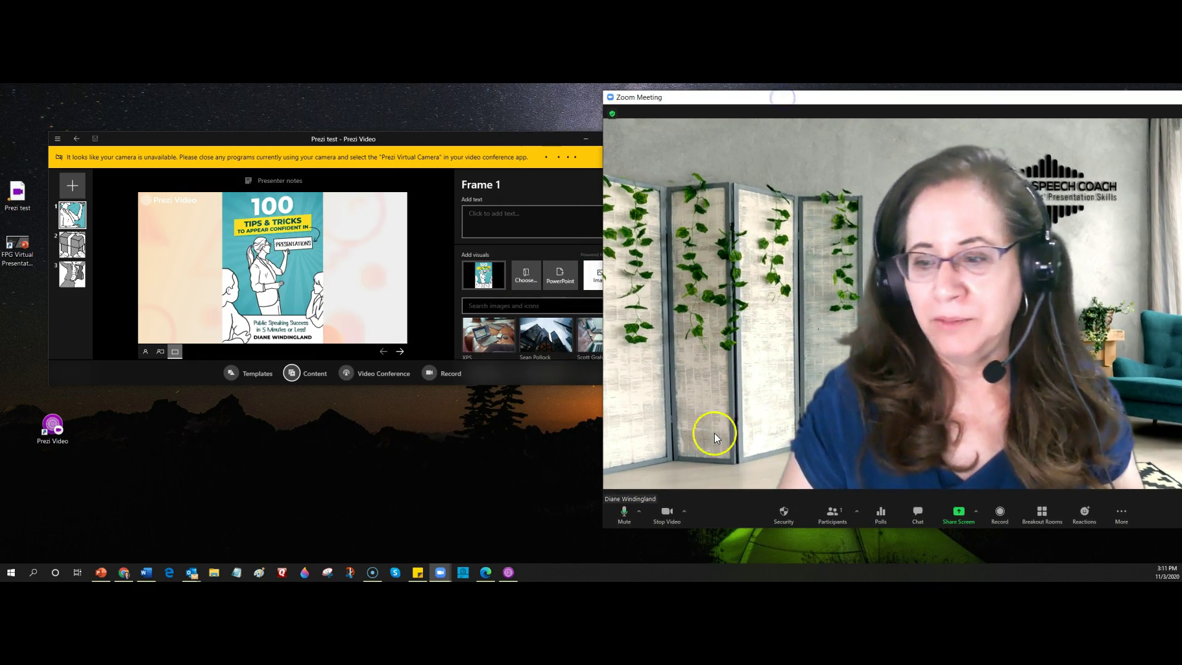
- View Zoom's available cameras, and start a Prezi Video conference connection with Zoom Meetings as the app
{"action": "left_click", "coordinate": [686, 512]}
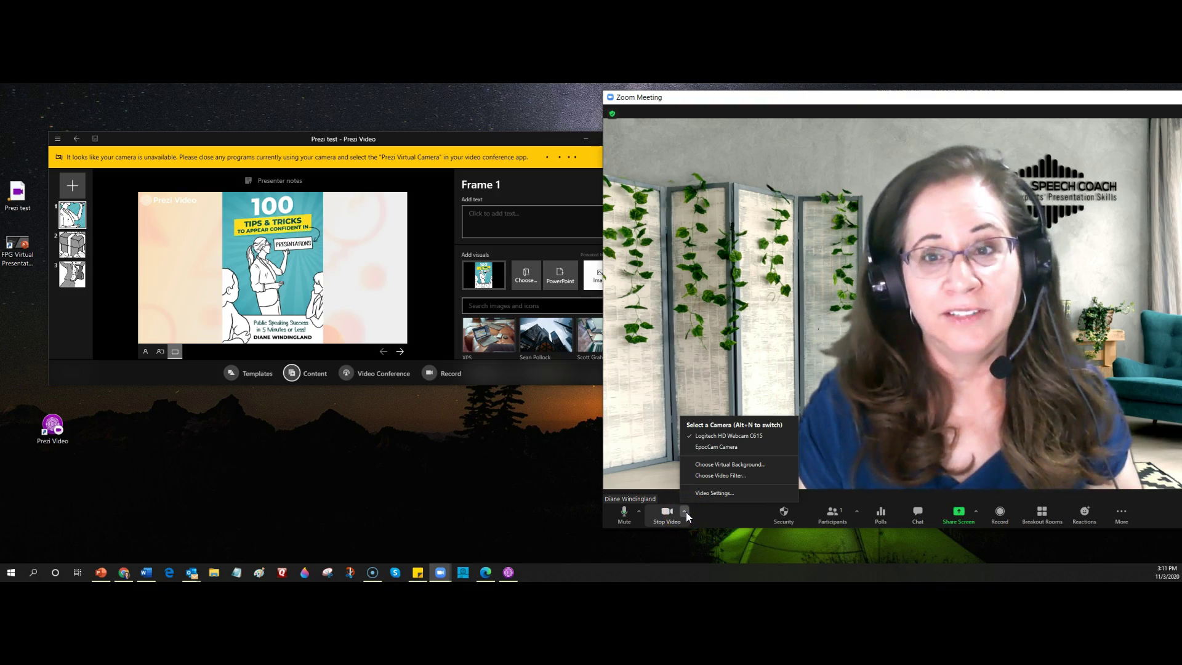
{"action": "left_click", "coordinate": [691, 515]}
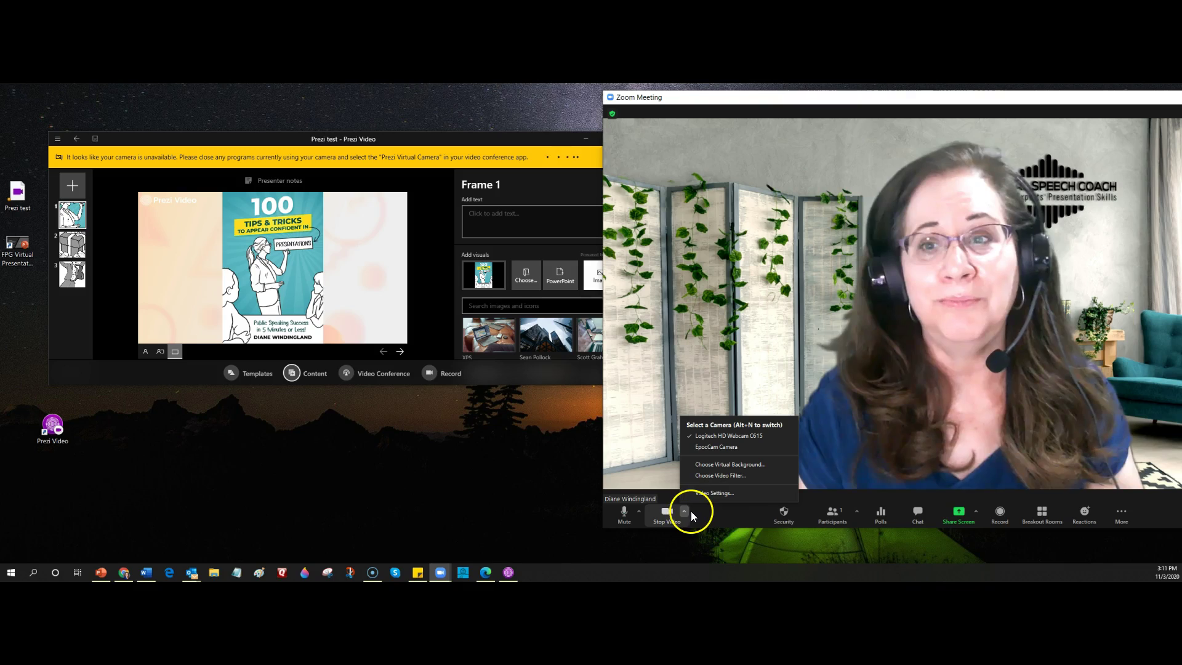
{"action": "left_click", "coordinate": [361, 377]}
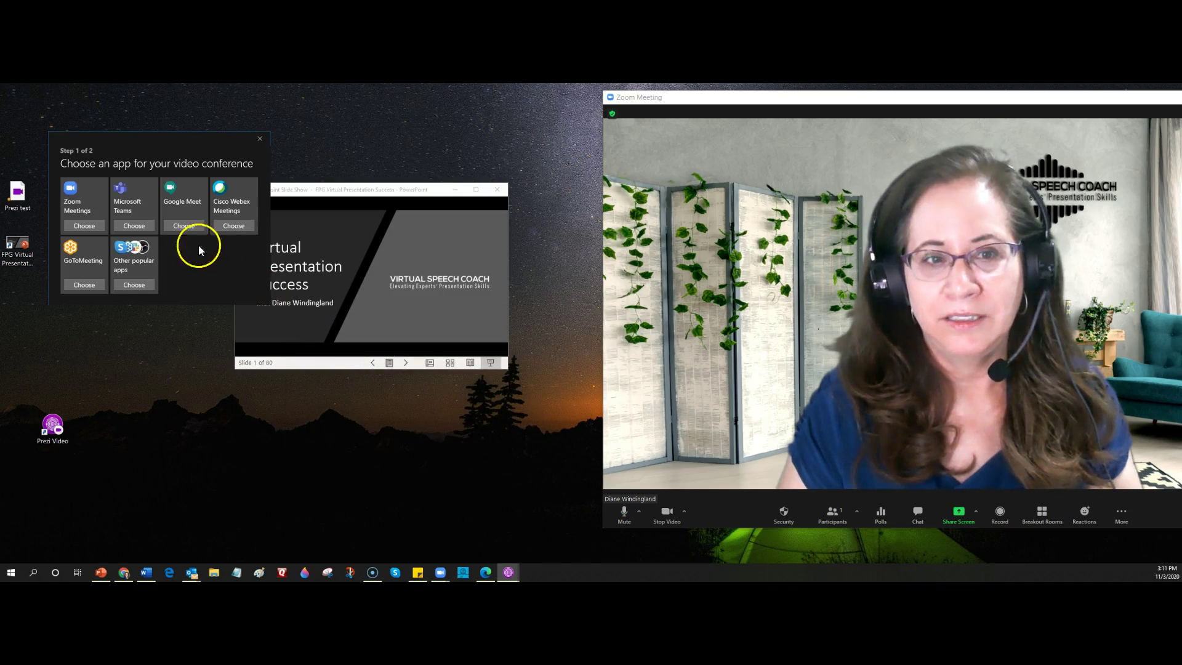
{"action": "left_click", "coordinate": [83, 225]}
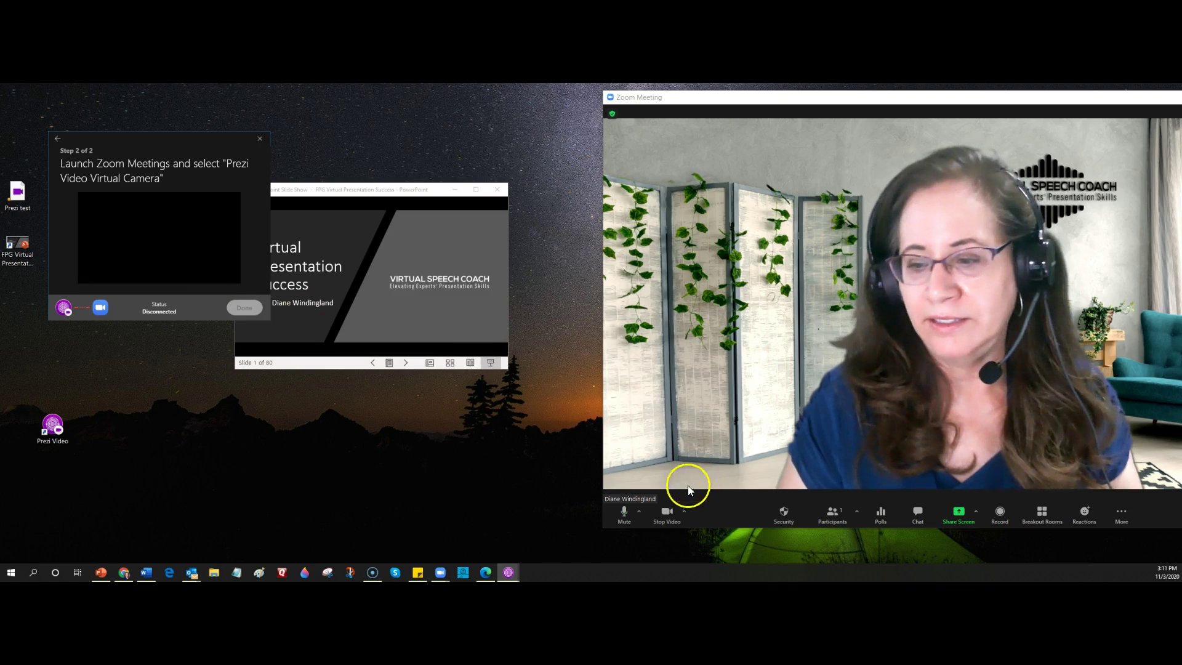
- Switch the Zoom camera to Prezi Video Virtual Camera and move the meeting window fully into view
{"action": "left_click", "coordinate": [686, 513]}
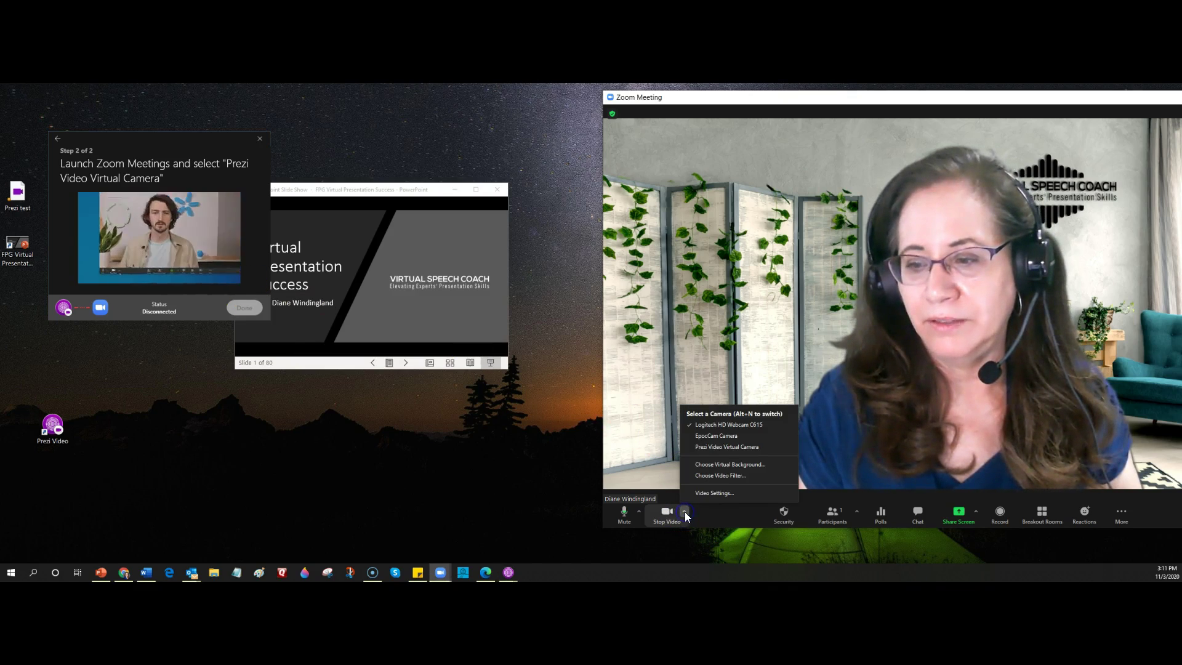
{"action": "left_click", "coordinate": [728, 448]}
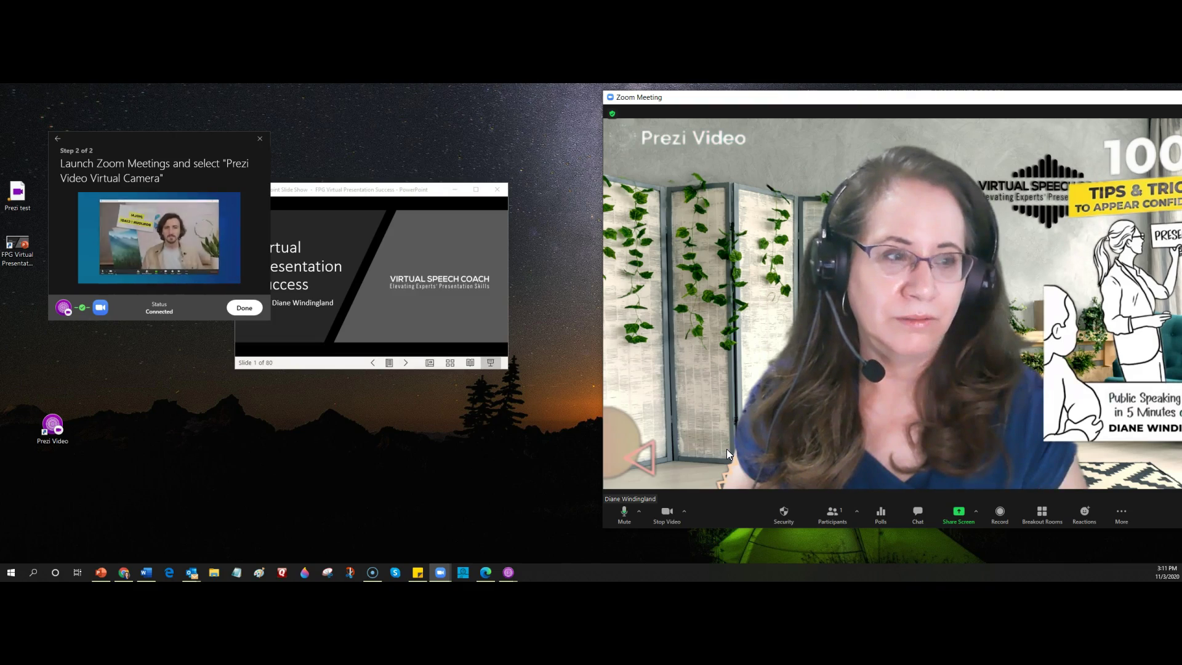
{"action": "left_click", "coordinate": [714, 455]}
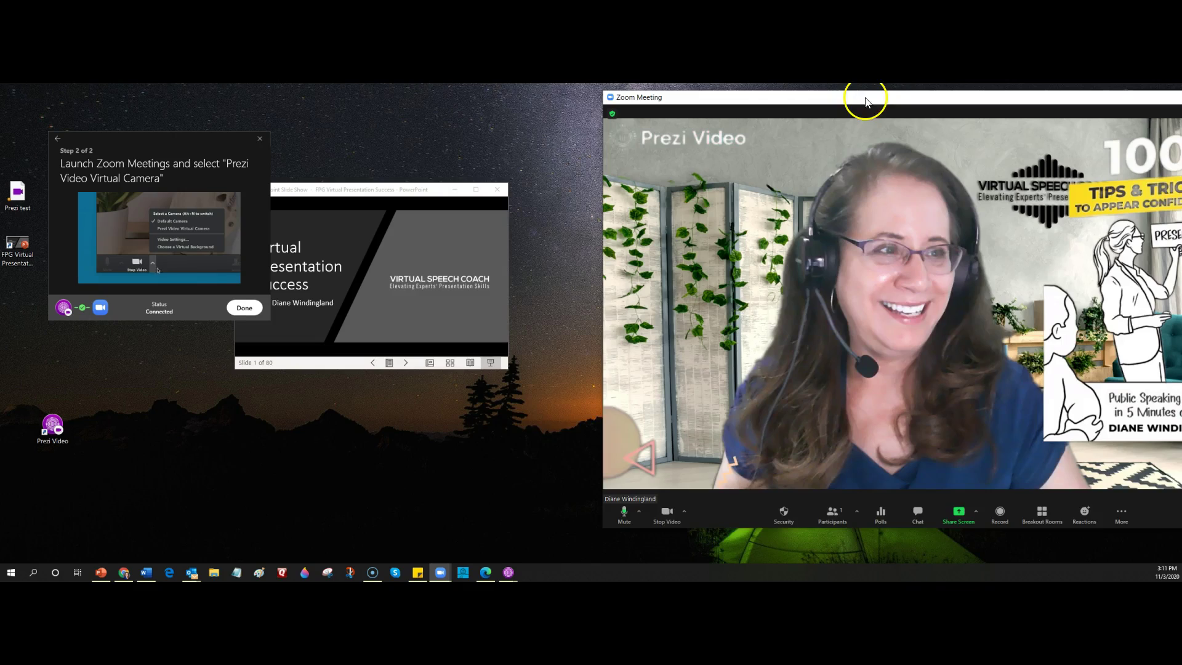
{"action": "left_click_drag", "start_coordinate": [865, 101], "coordinate": [759, 109]}
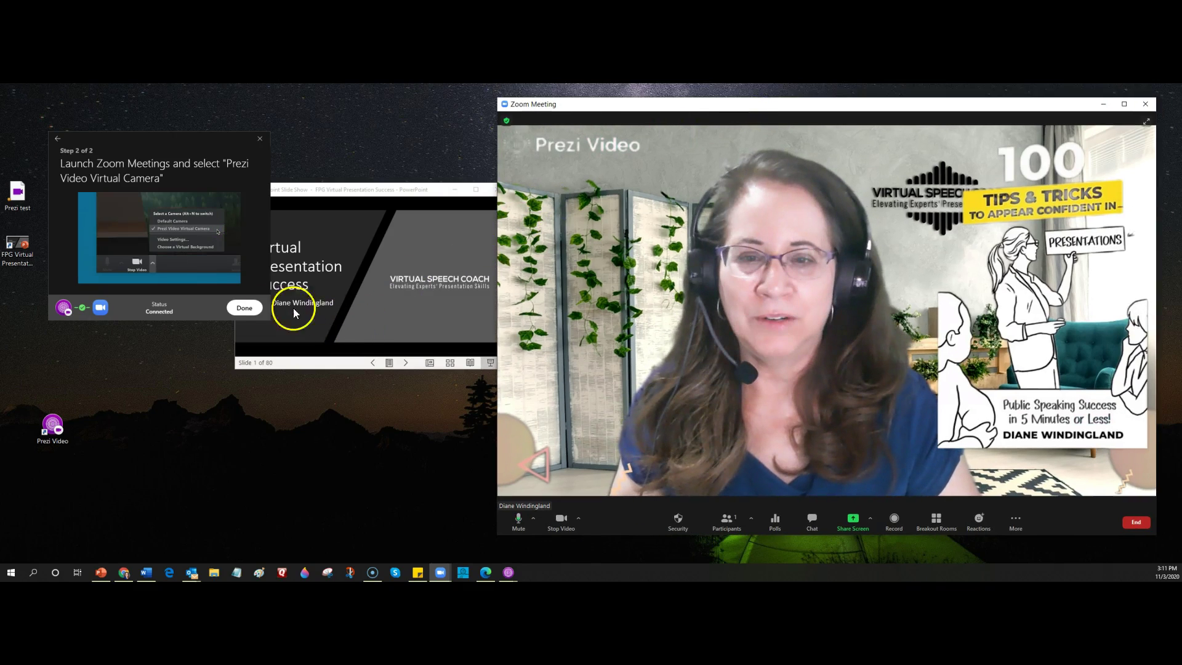
- Finish the Prezi Video connection setup, advance to the gift box frame and return to the first frame
{"action": "left_click", "coordinate": [244, 307]}
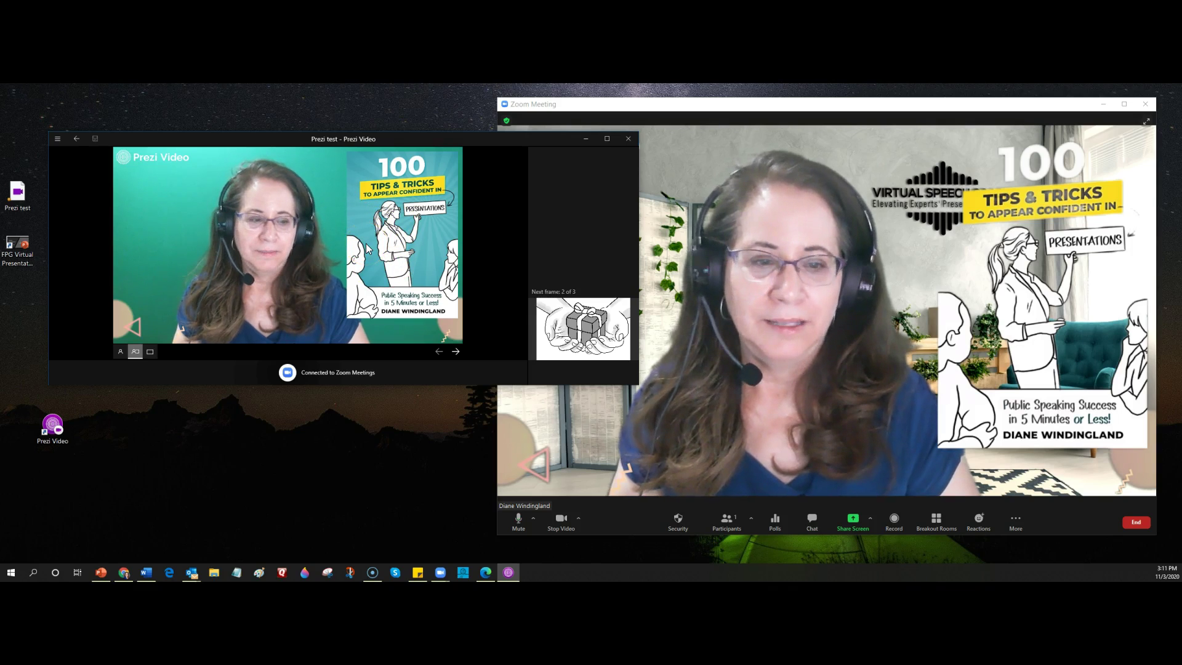
{"action": "left_click", "coordinate": [456, 352]}
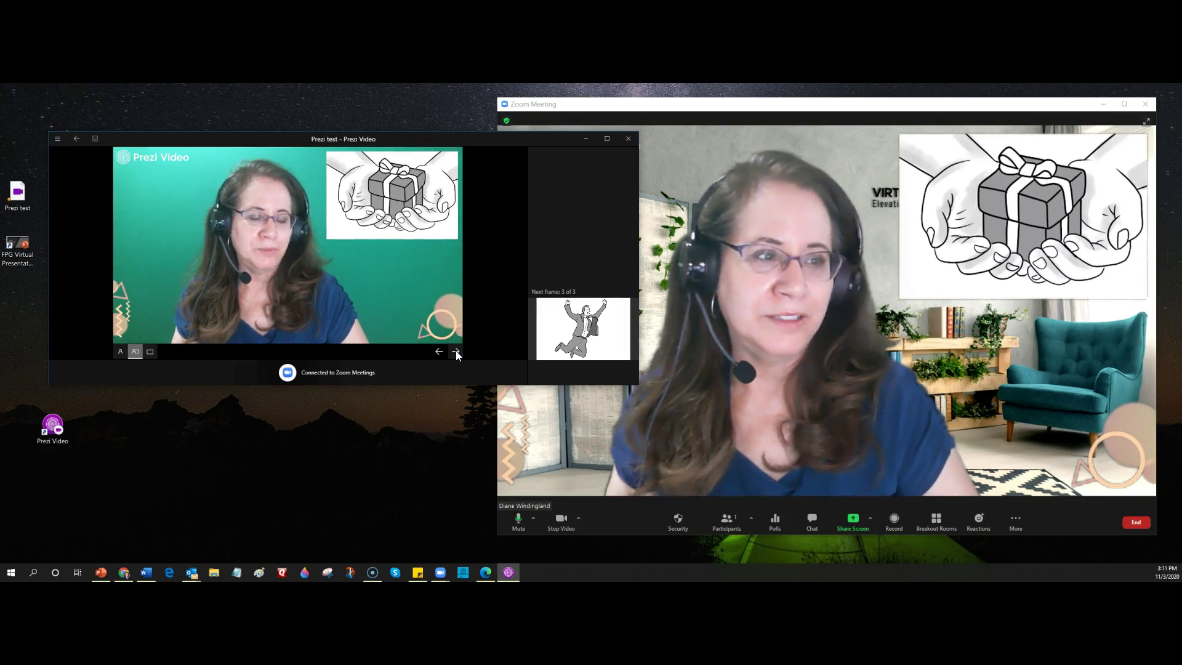
{"action": "left_click", "coordinate": [438, 352]}
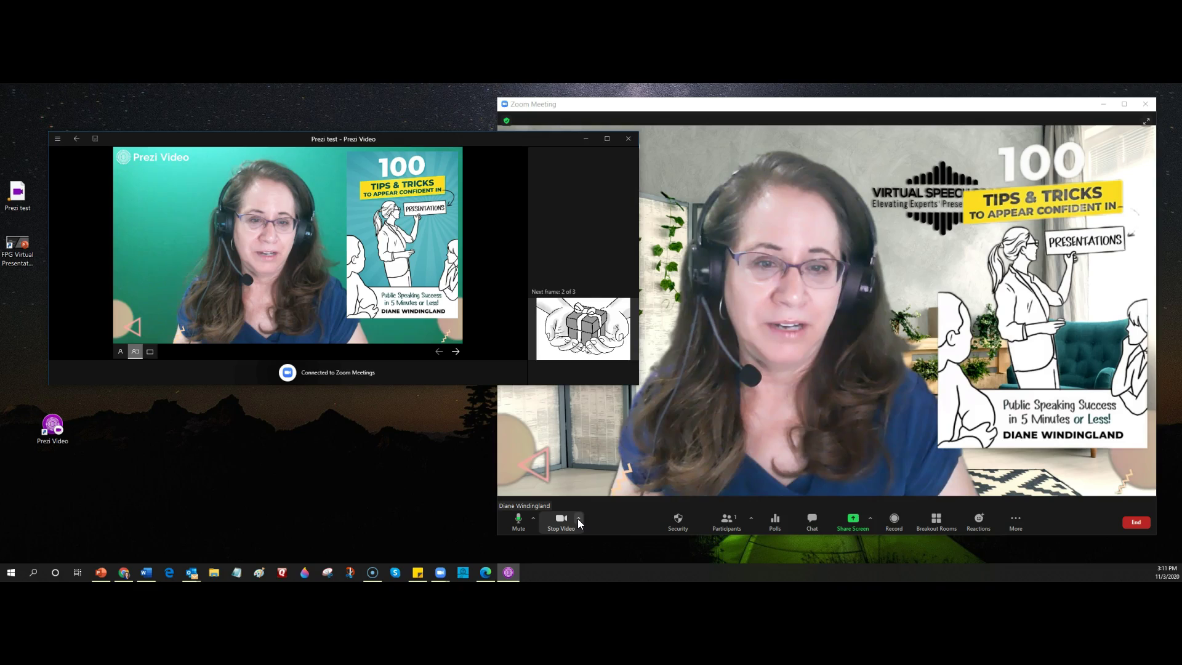
- Open Zoom's virtual background settings and set the background to None
{"action": "left_click", "coordinate": [577, 518]}
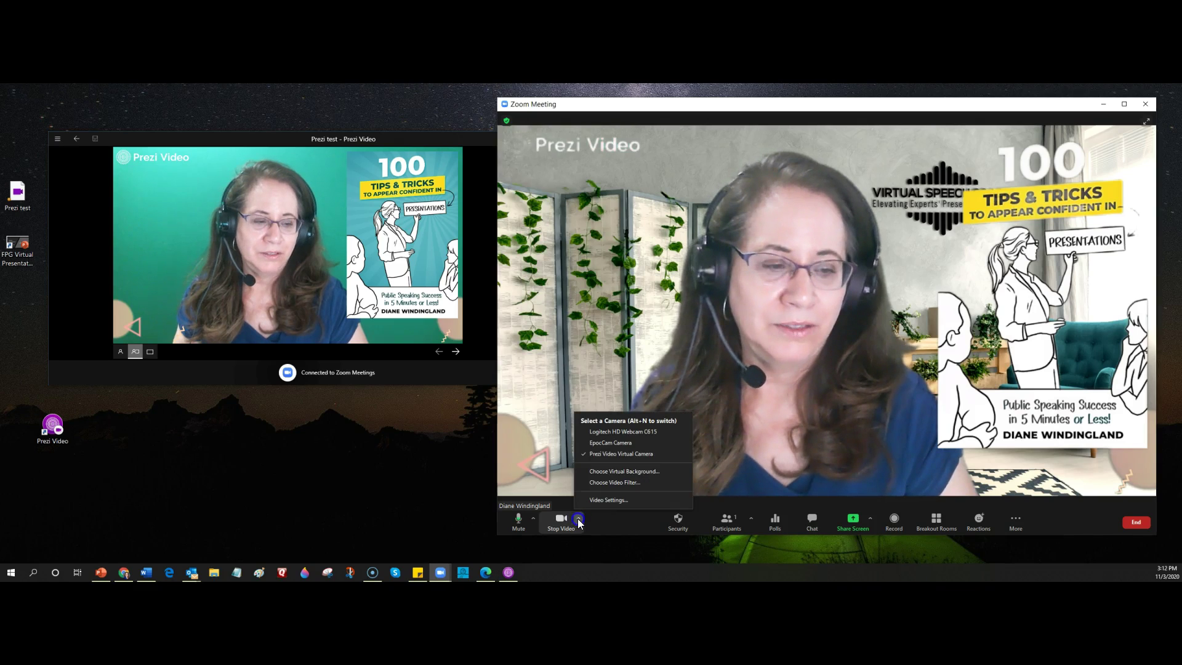
{"action": "left_click", "coordinate": [621, 472]}
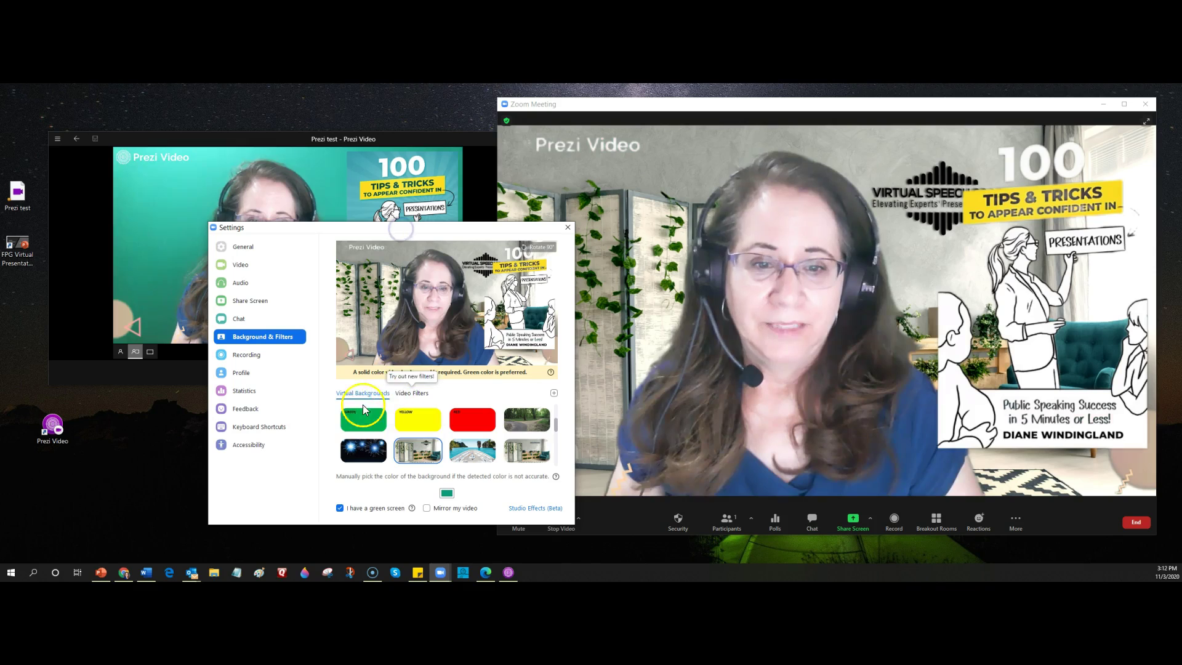
{"action": "scroll", "coordinate": [364, 412], "scroll_direction": "up", "scroll_amount": 5}
{"action": "left_click", "coordinate": [376, 422]}
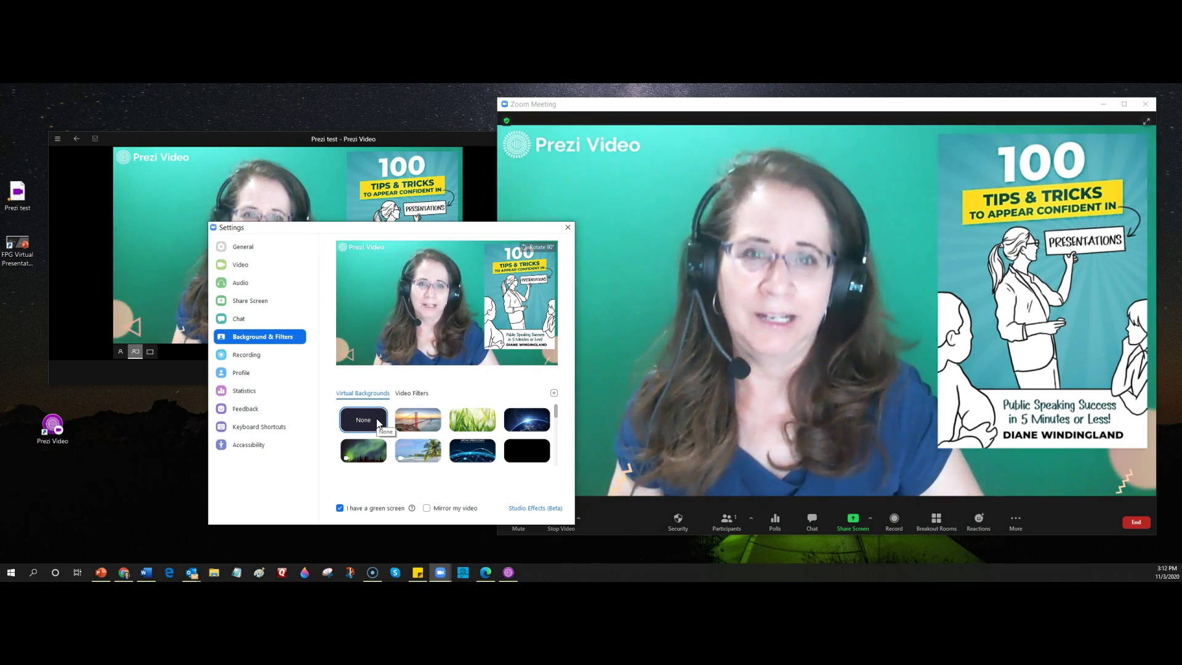
- Set Zoom's virtual background to the office image with the Virtual Speech Coach logo and move the settings window clear of the Prezi Video window
{"action": "scroll", "coordinate": [406, 424], "scroll_direction": "down", "scroll_amount": 2}
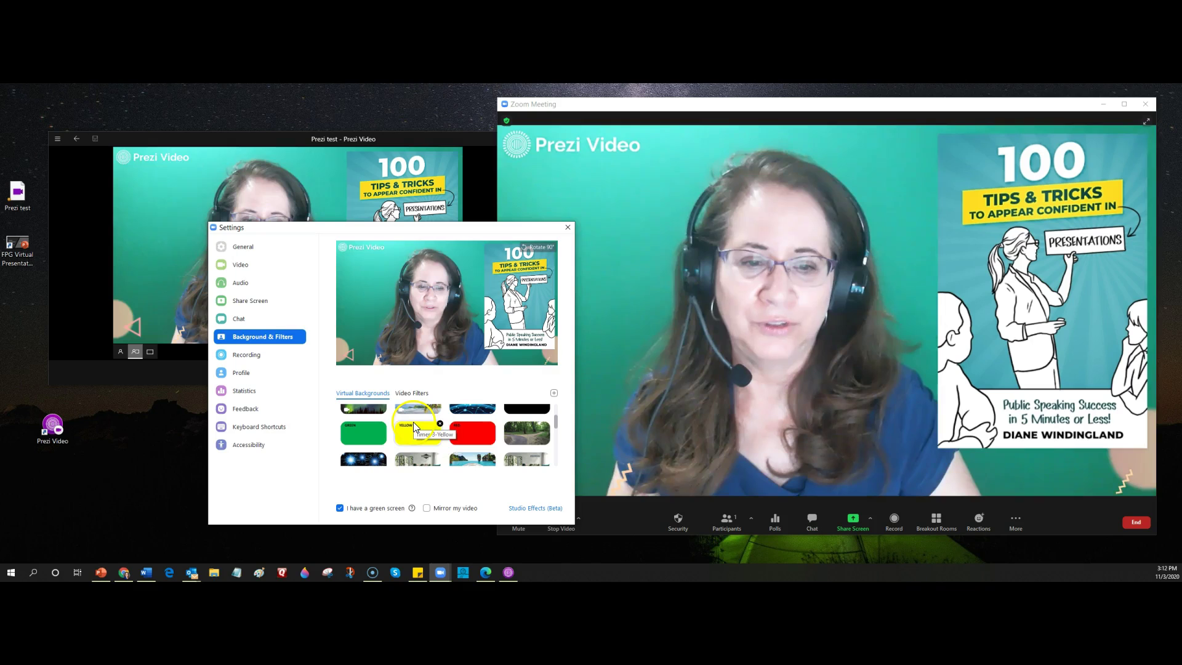
{"action": "scroll", "coordinate": [412, 431], "scroll_direction": "down", "scroll_amount": 1}
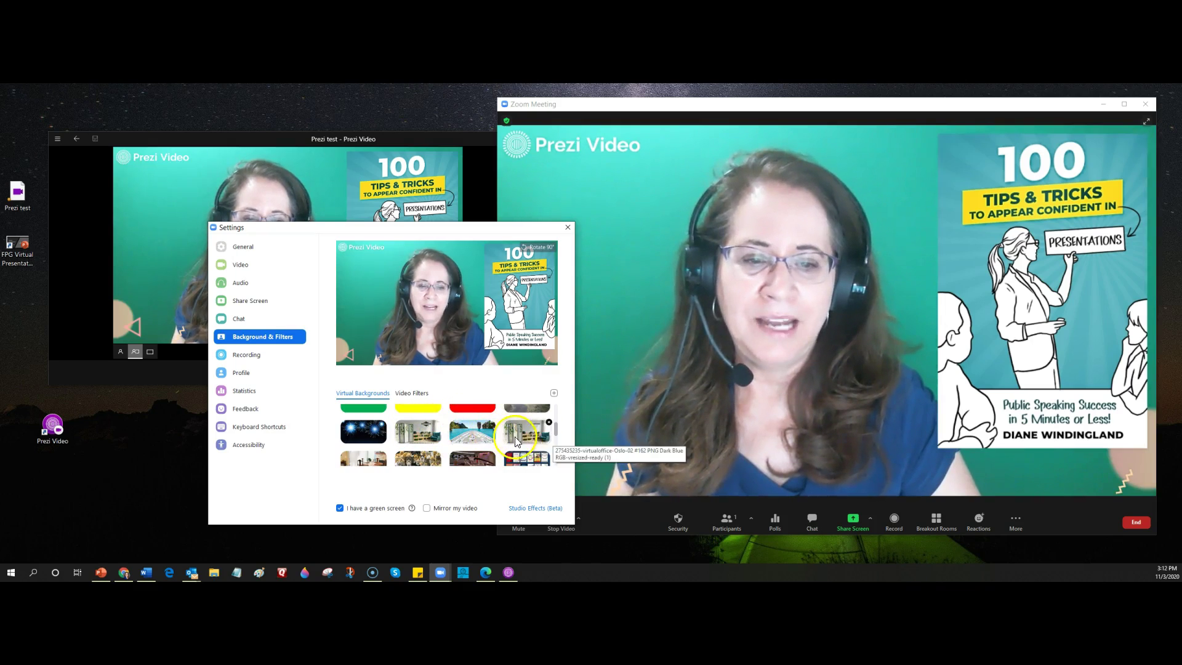
{"action": "left_click", "coordinate": [406, 437]}
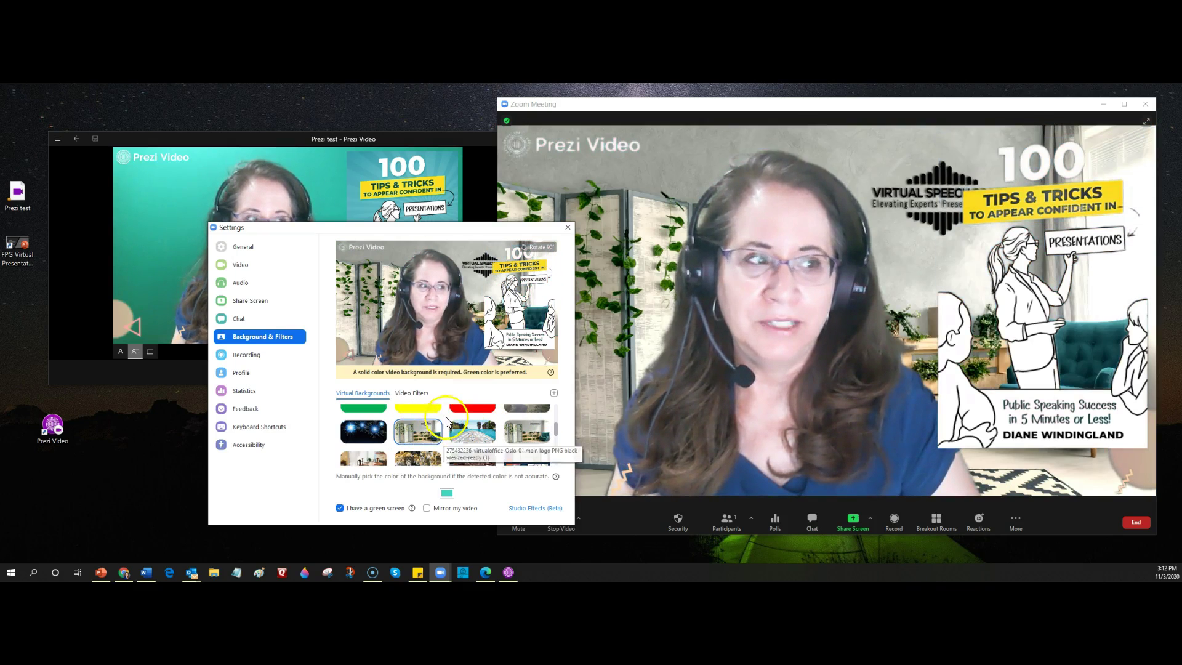
{"action": "left_click_drag", "start_coordinate": [467, 231], "coordinate": [383, 462]}
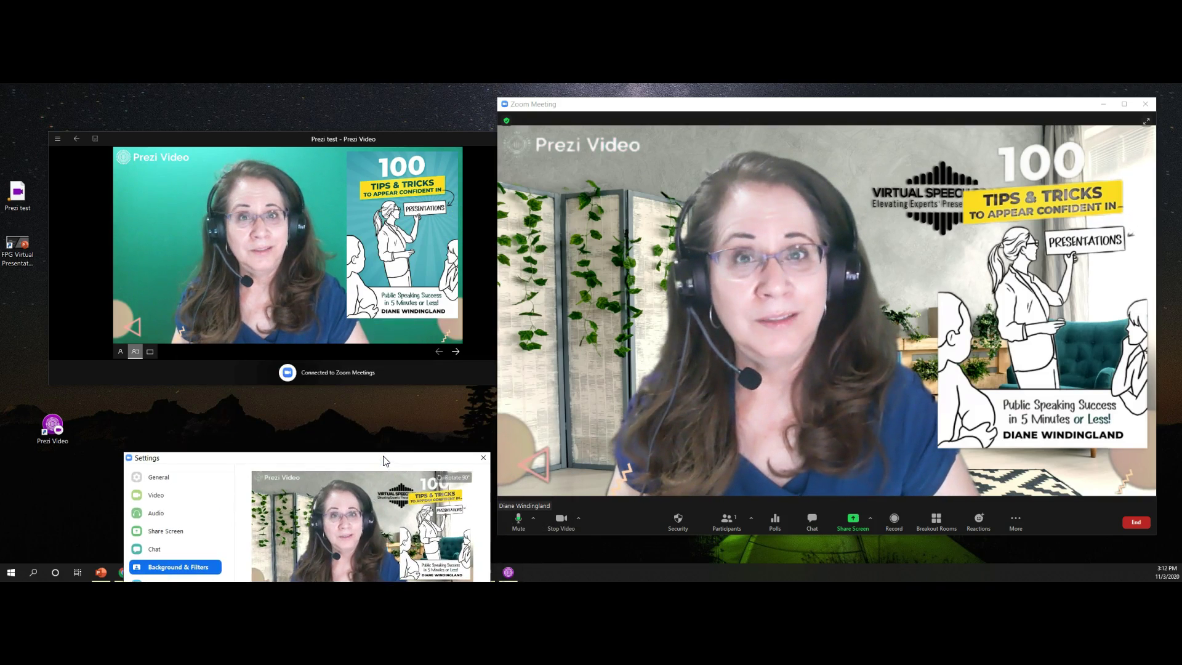
- Advance Prezi Video to the gift box frame in presenter-only view, and arrange the Prezi Video and Zoom windows side by side without overlap
{"action": "left_click", "coordinate": [456, 351]}
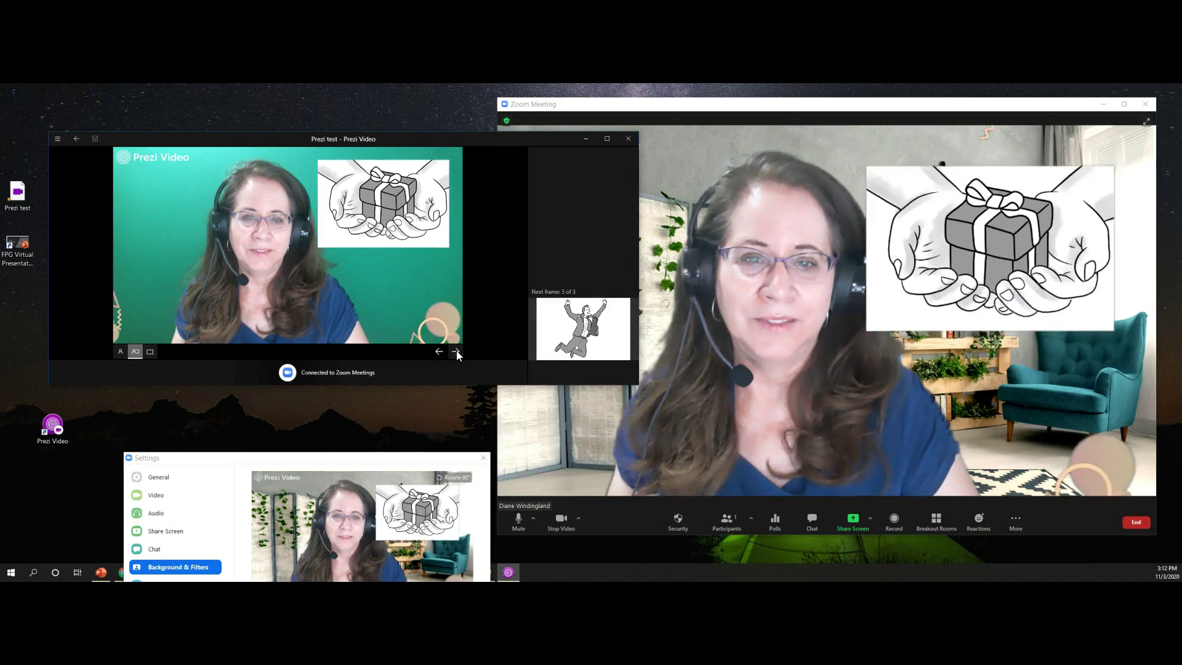
{"action": "left_click", "coordinate": [120, 352]}
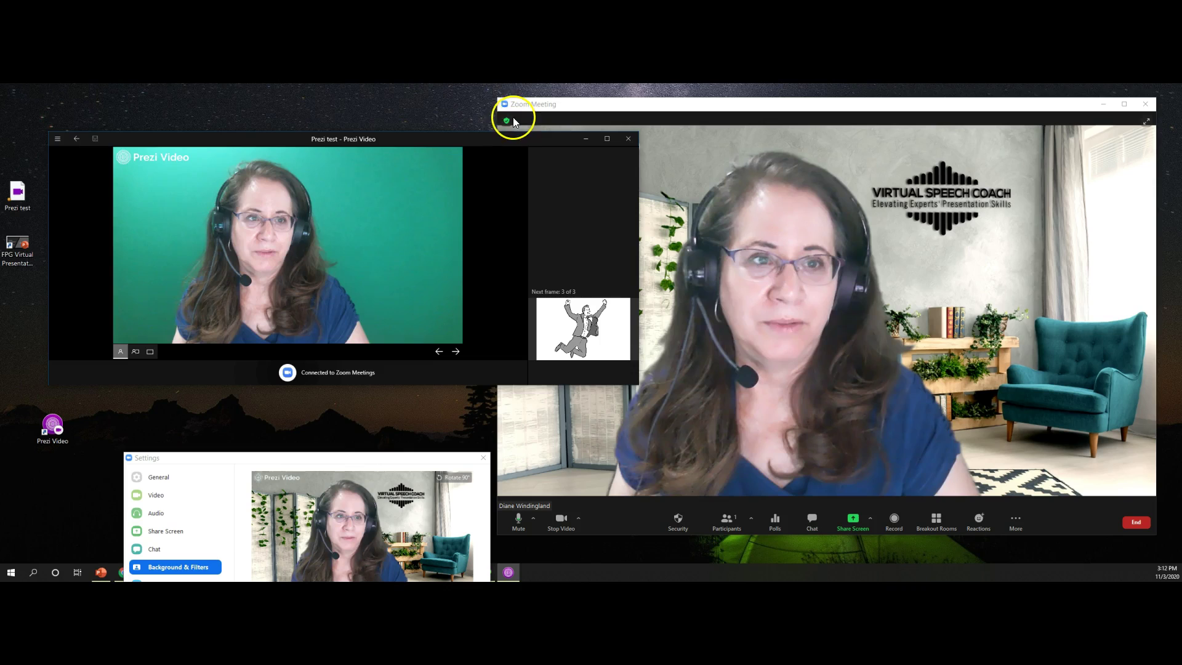
{"action": "left_click_drag", "start_coordinate": [524, 148], "coordinate": [482, 138]}
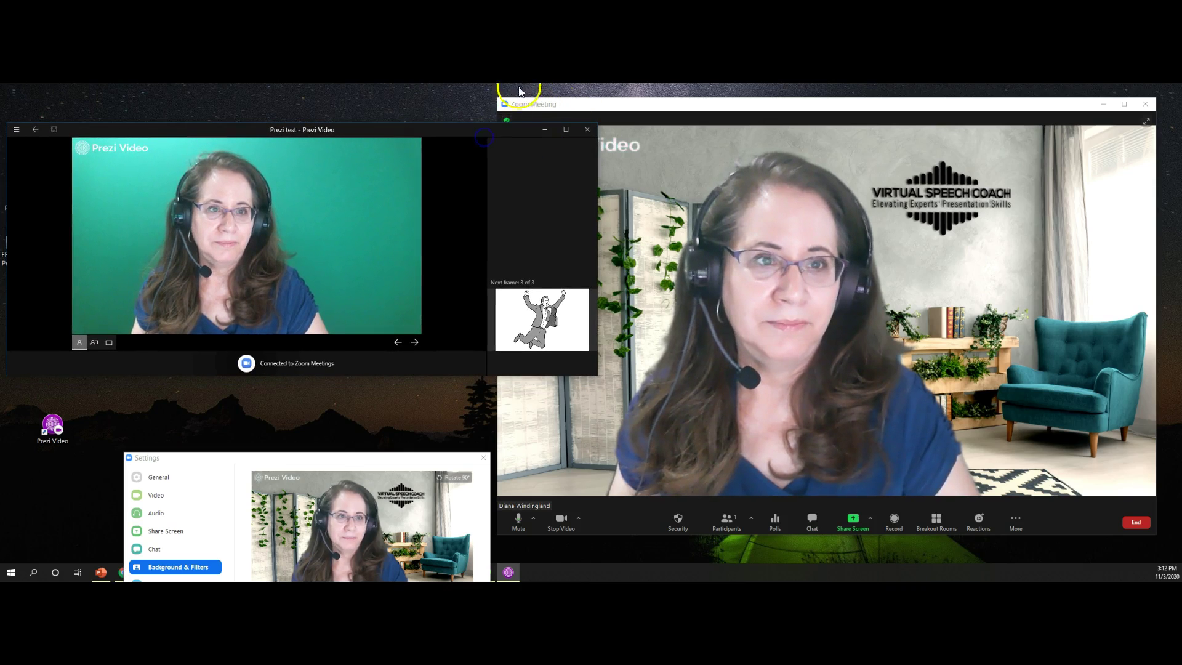
{"action": "left_click_drag", "start_coordinate": [500, 99], "coordinate": [627, 148]}
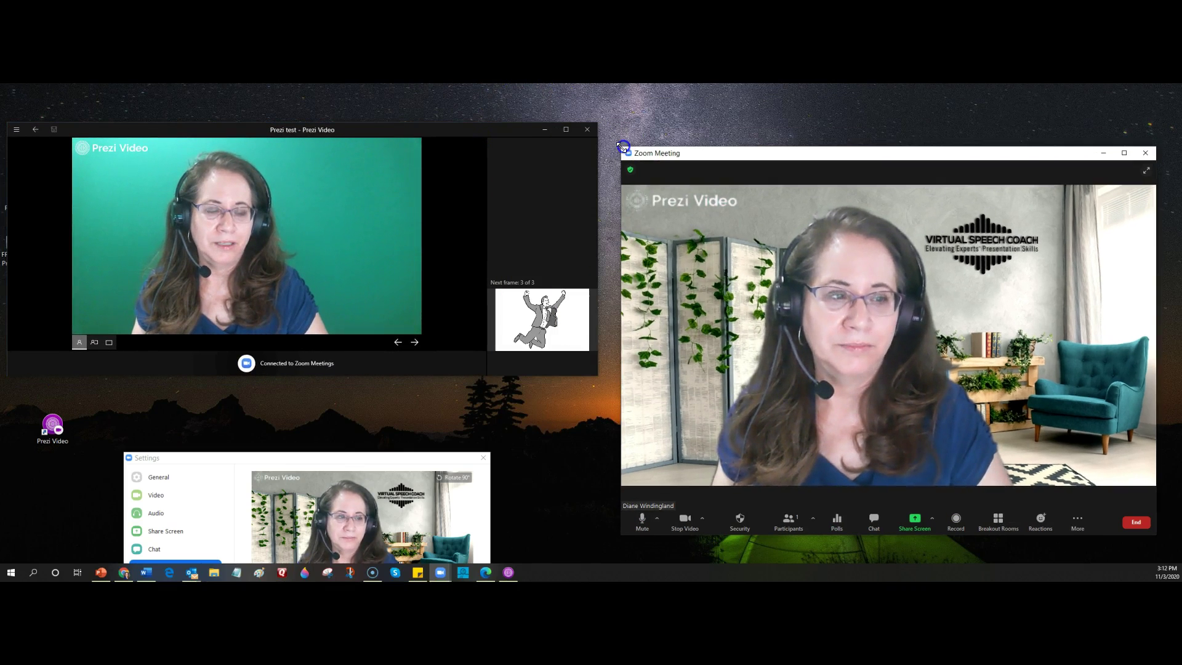
- Show the gift box frame beside the presenter and full screen, advance to the jumping man frame, and return to the presenter-only view
{"action": "left_click", "coordinate": [97, 345]}
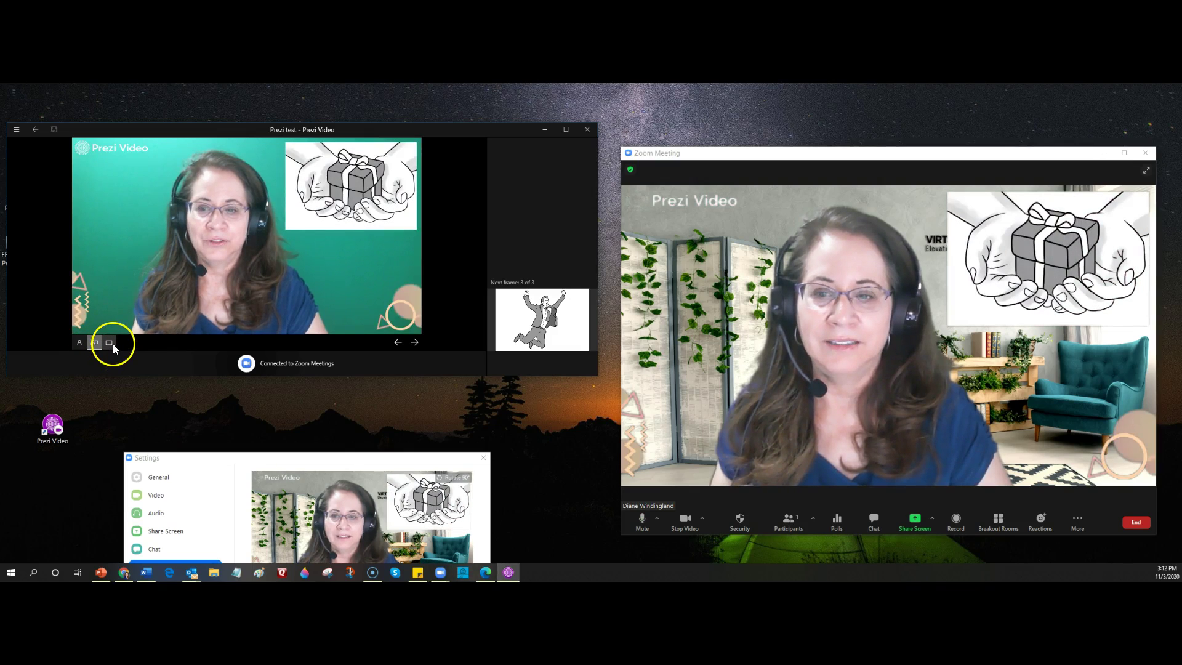
{"action": "left_click", "coordinate": [111, 343]}
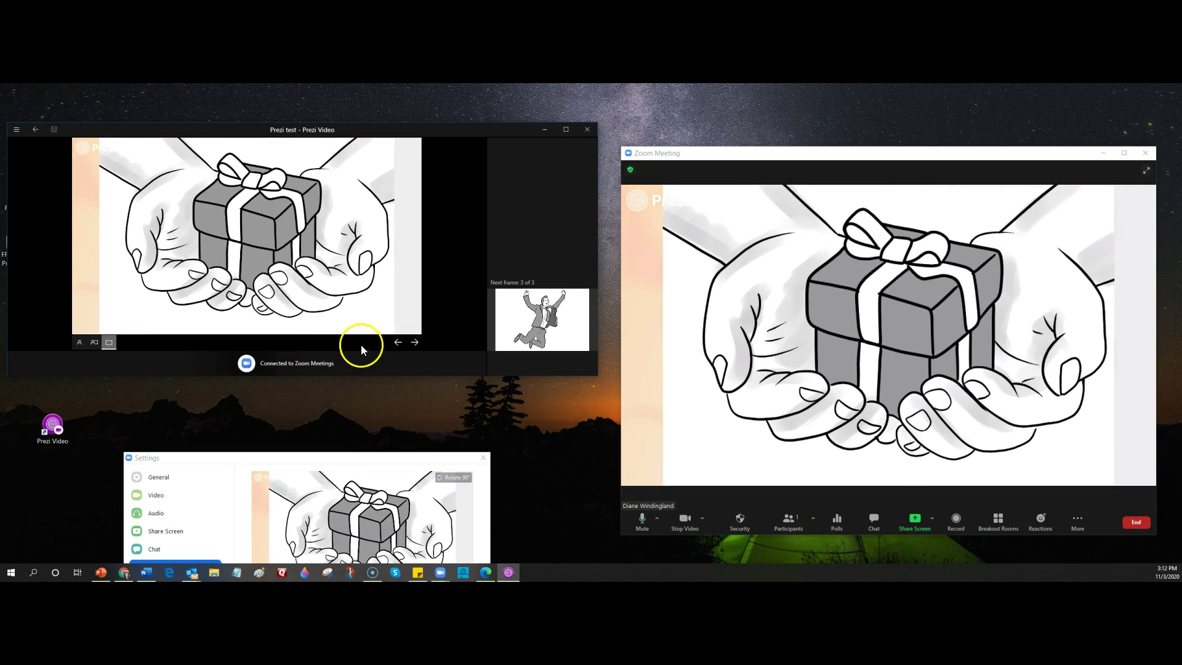
{"action": "left_click", "coordinate": [415, 342]}
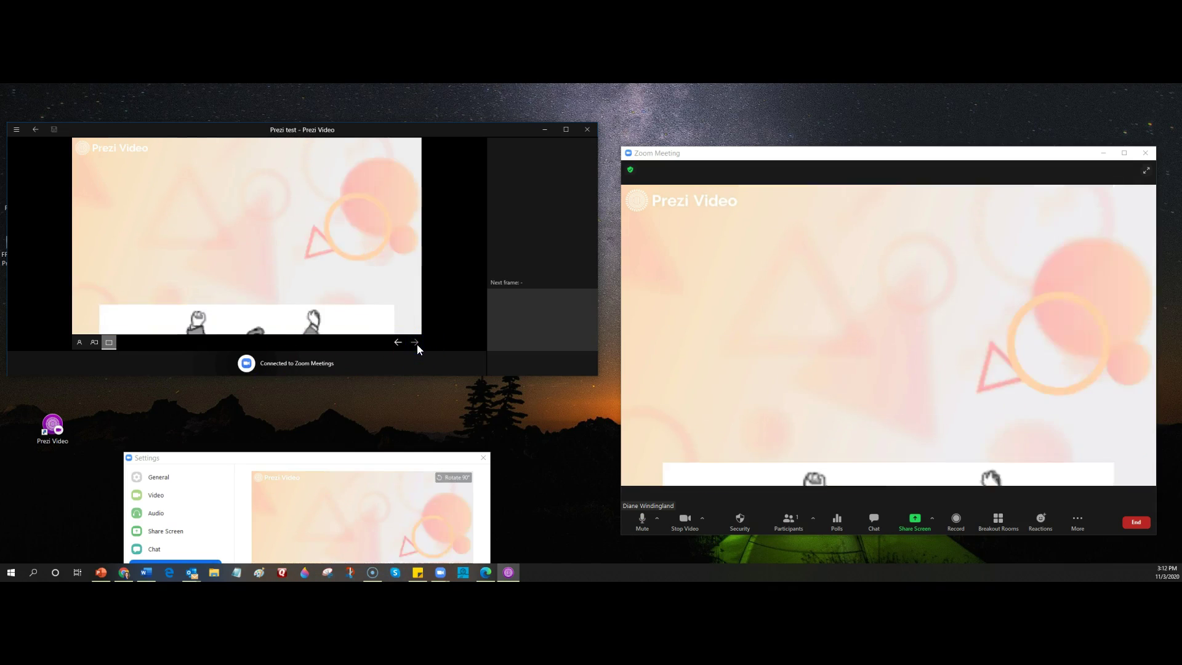
{"action": "left_click", "coordinate": [94, 342]}
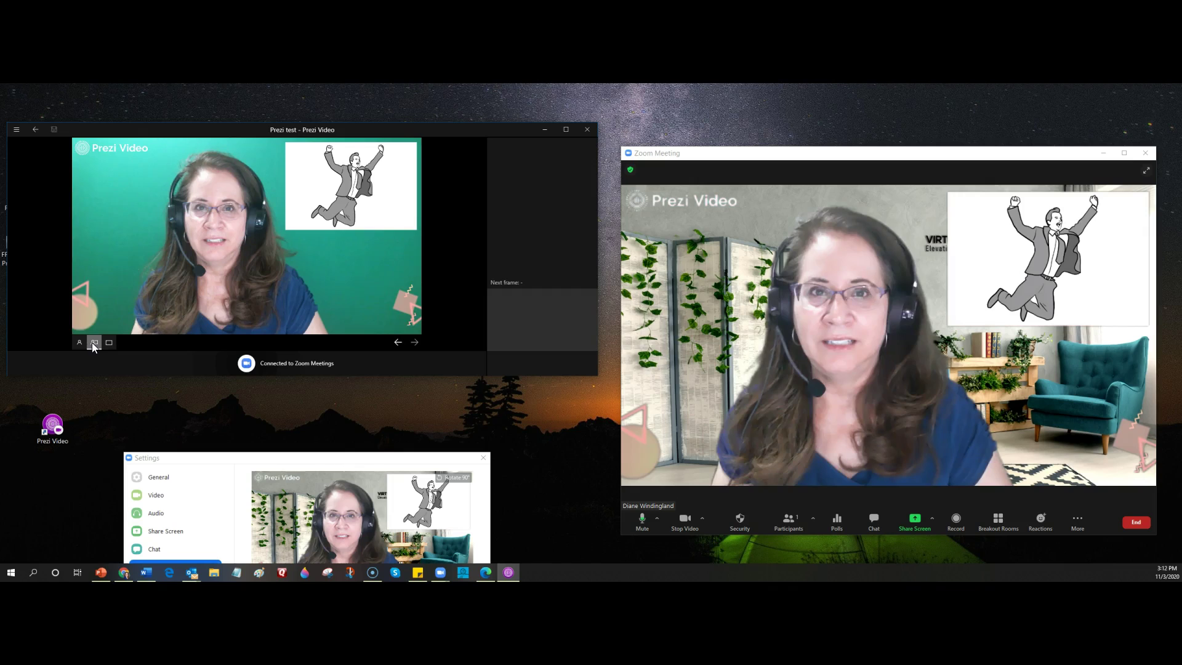
{"action": "left_click", "coordinate": [79, 342]}
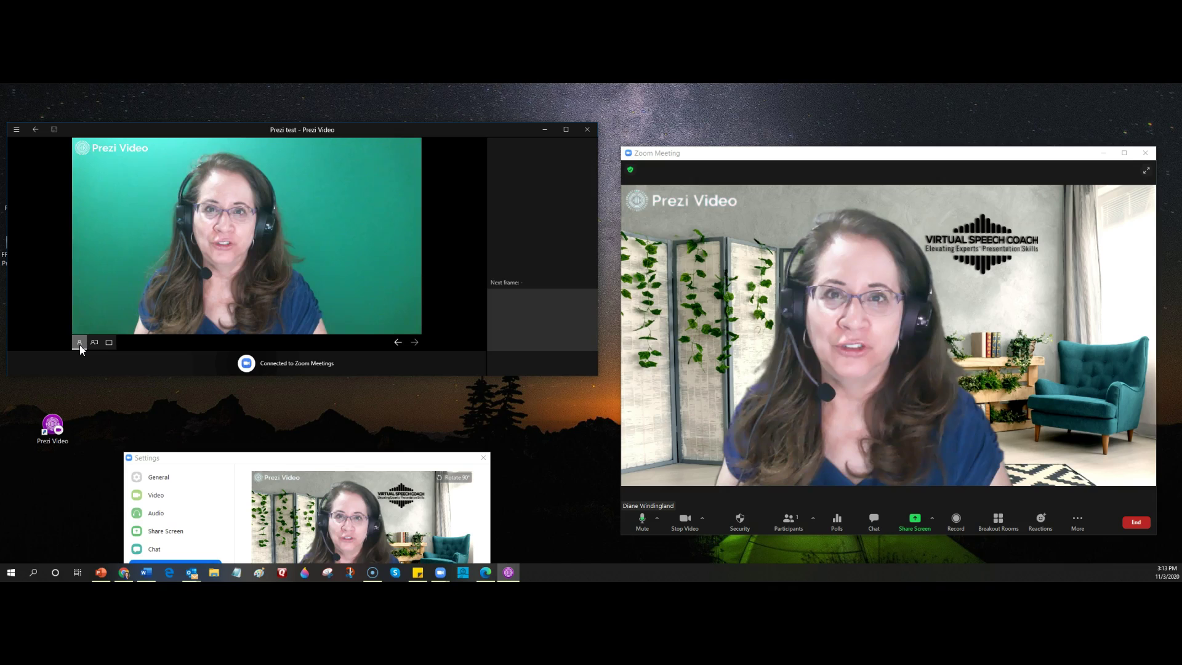
{"action": "left_click", "coordinate": [79, 364]}
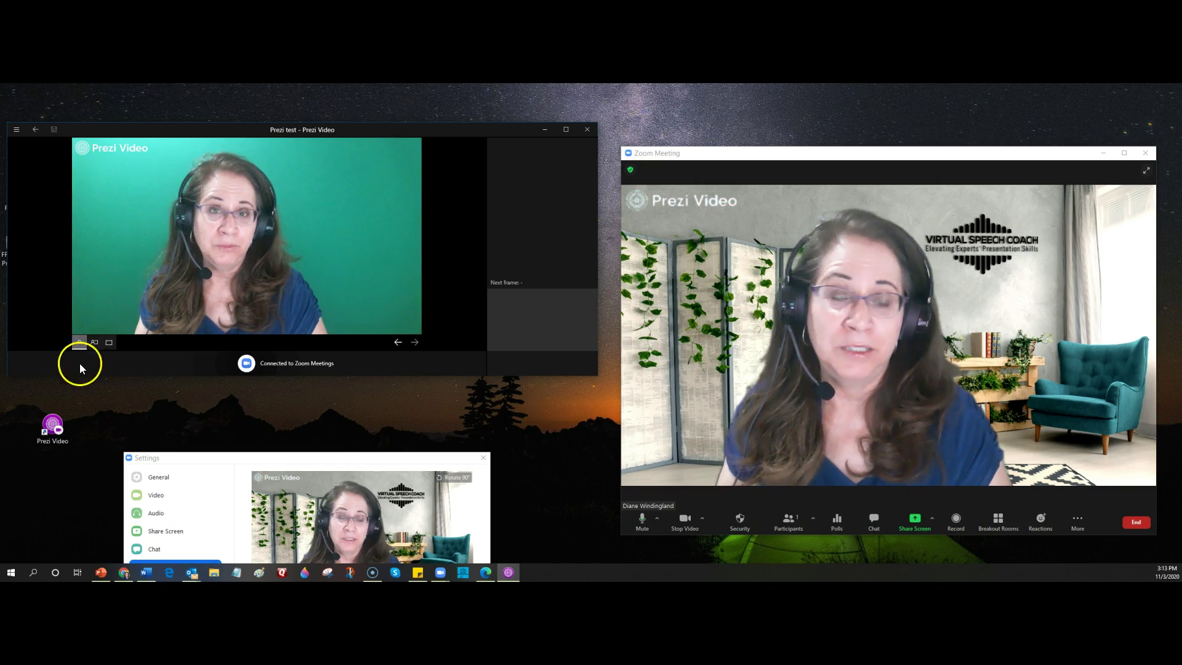
- Create a new video from the Prezi Video welcome window
{"action": "left_click", "coordinate": [29, 501]}
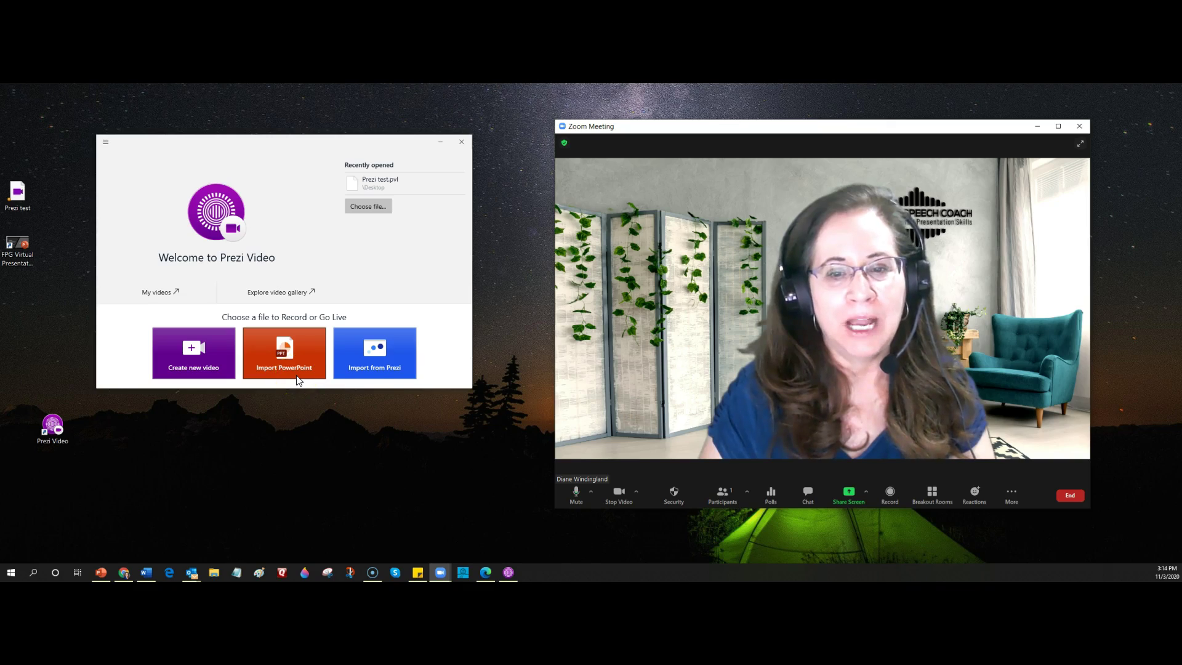
{"action": "left_click", "coordinate": [384, 374]}
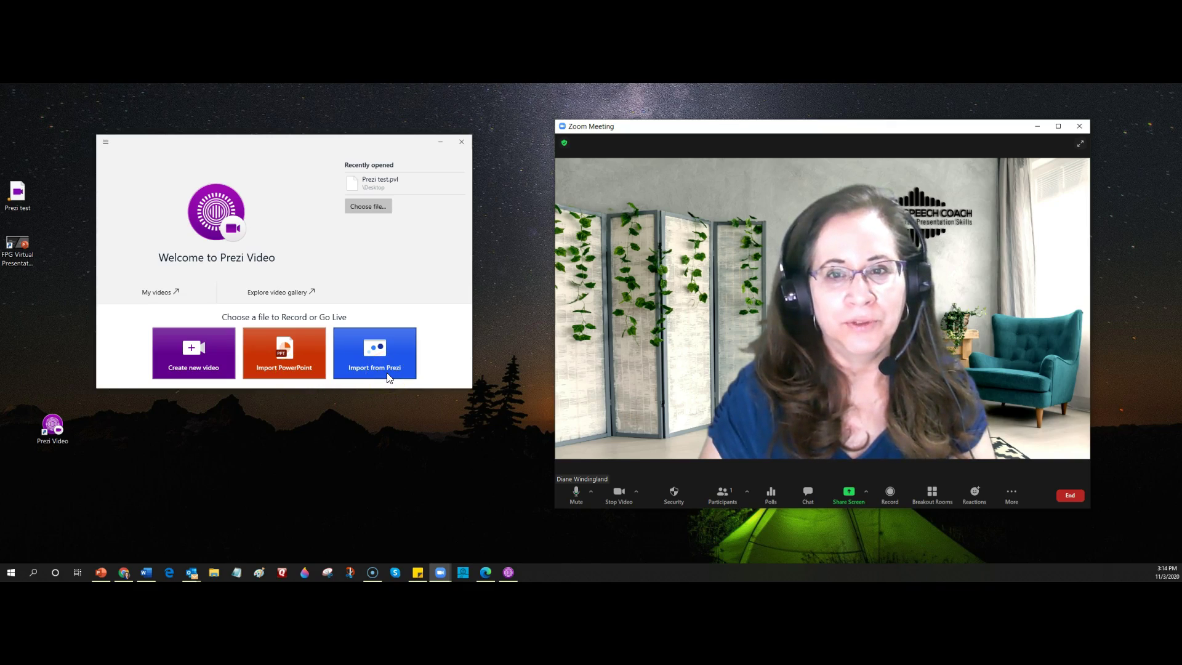
{"action": "left_click", "coordinate": [193, 350]}
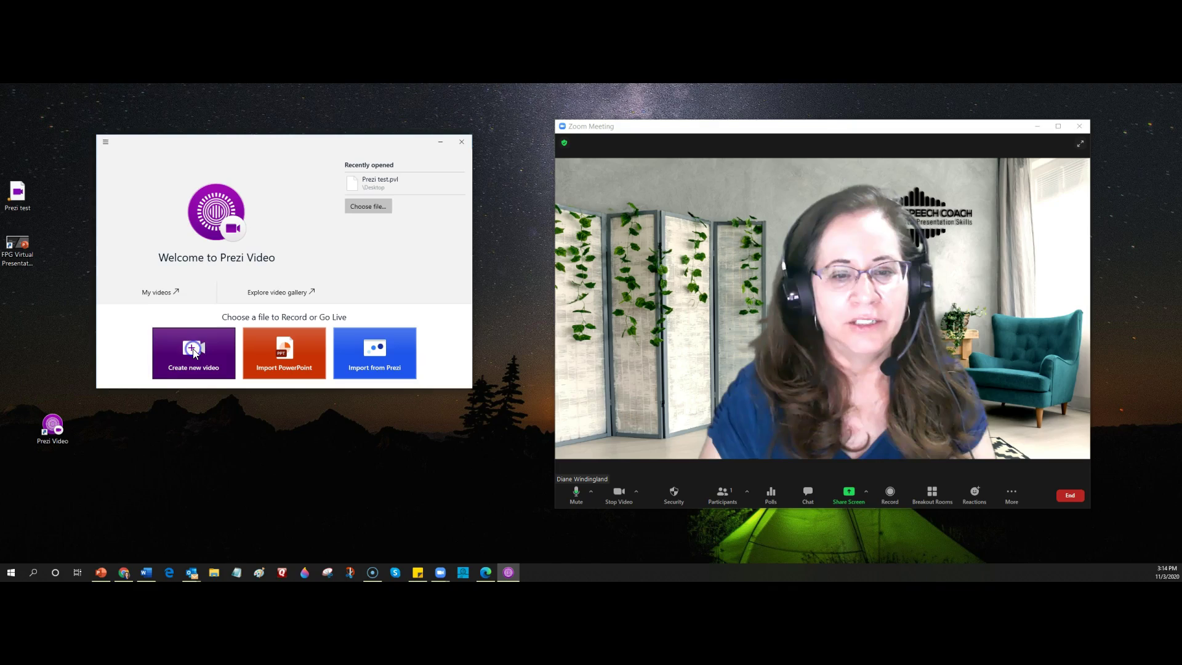
{"action": "left_click", "coordinate": [198, 399]}
{"action": "left_click", "coordinate": [207, 377]}
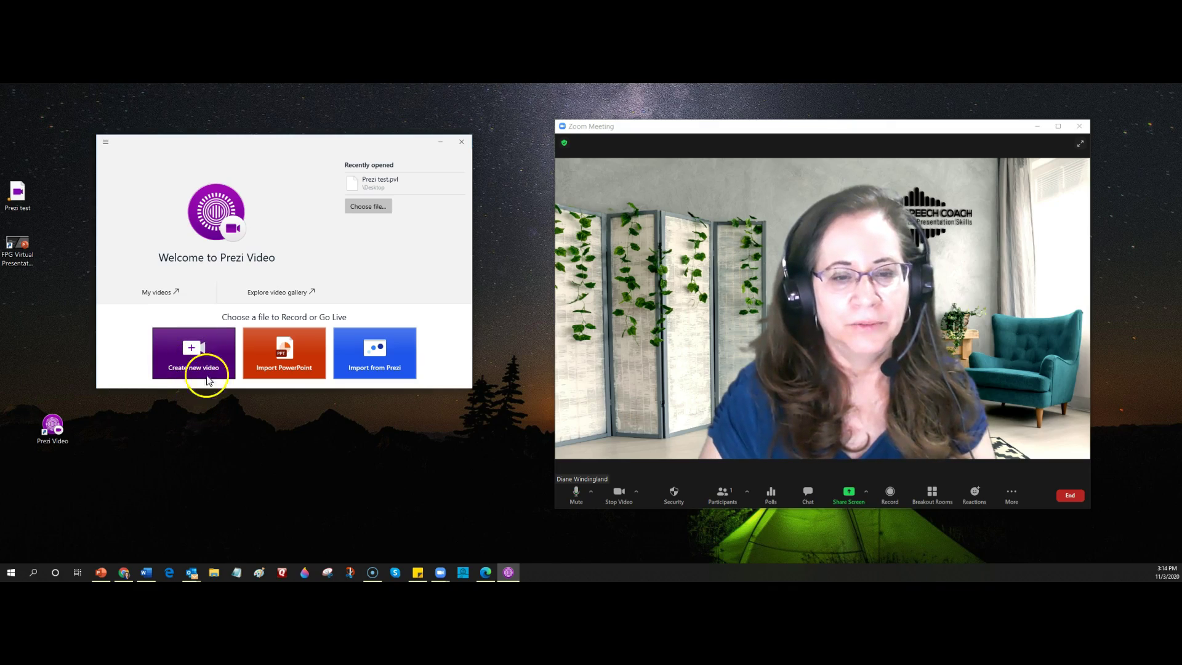
{"action": "left_click", "coordinate": [193, 352]}
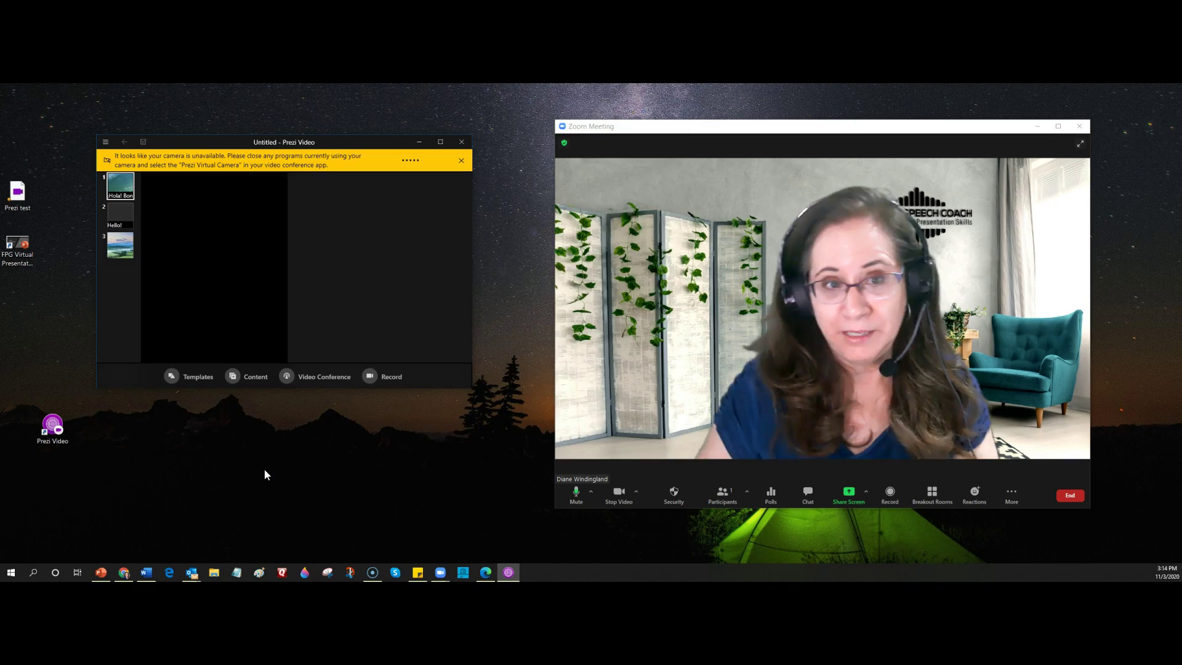
- Bring the Zoom meeting window to the front and end the meeting for all
{"action": "left_click", "coordinate": [786, 116]}
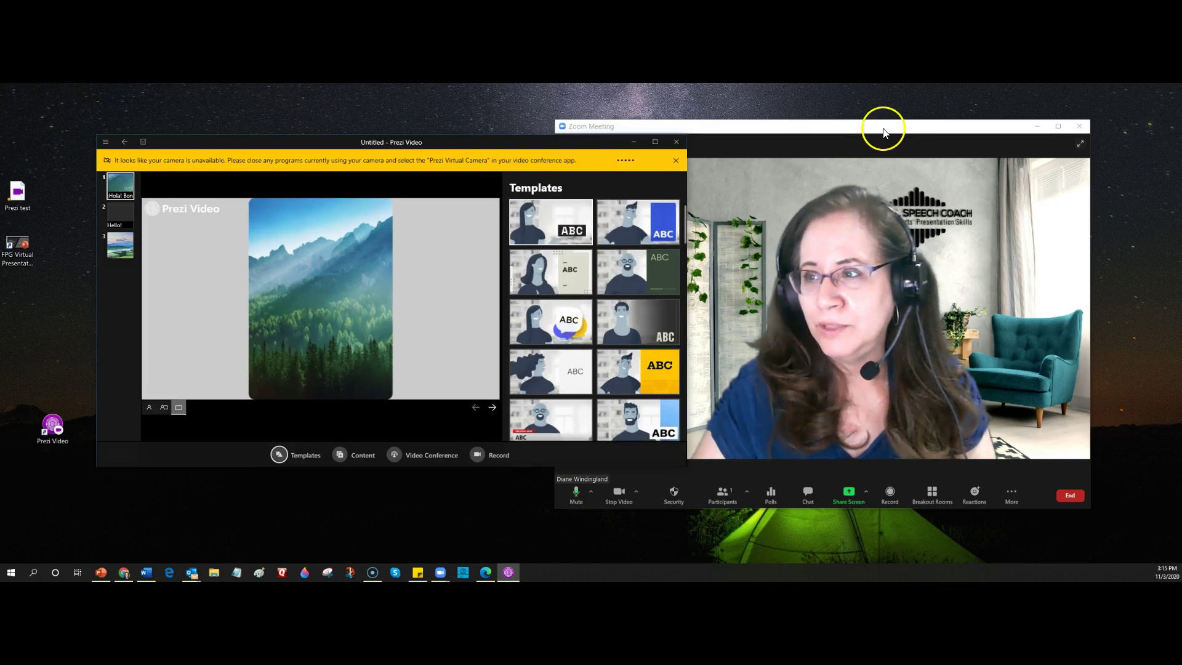
{"action": "mouse_move", "coordinate": [879, 124]}
{"action": "left_mouse_down"}
{"action": "mouse_move", "coordinate": [923, 121]}
{"action": "mouse_move", "coordinate": [887, 127]}
{"action": "left_mouse_up"}
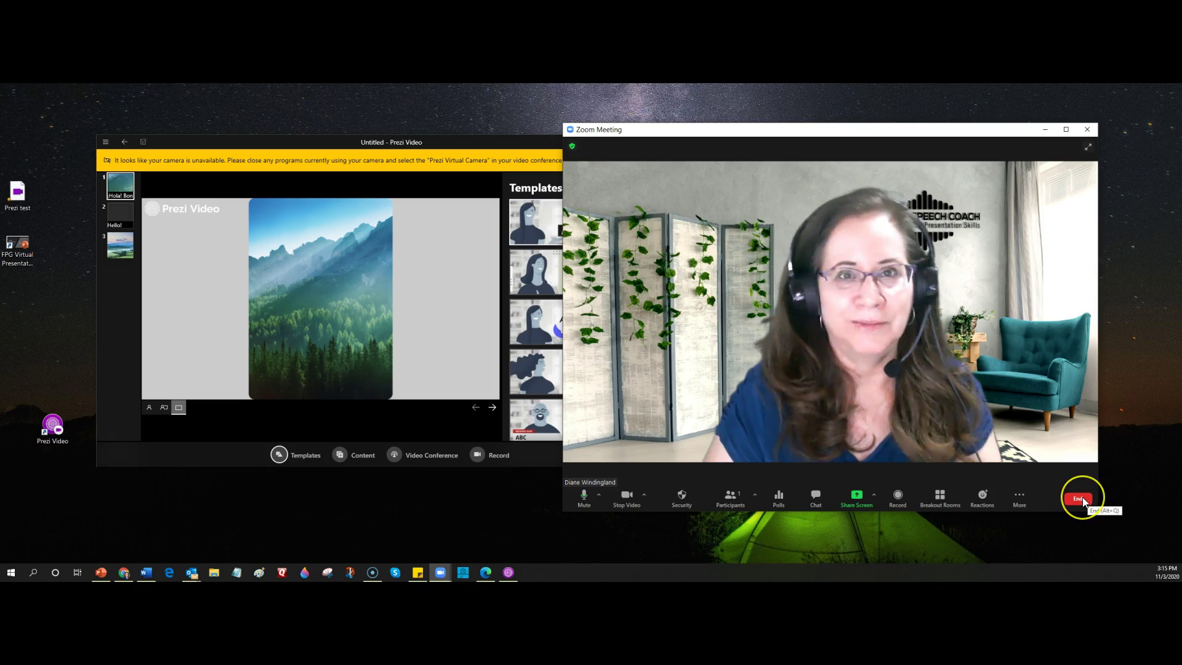
{"action": "left_click", "coordinate": [1081, 499]}
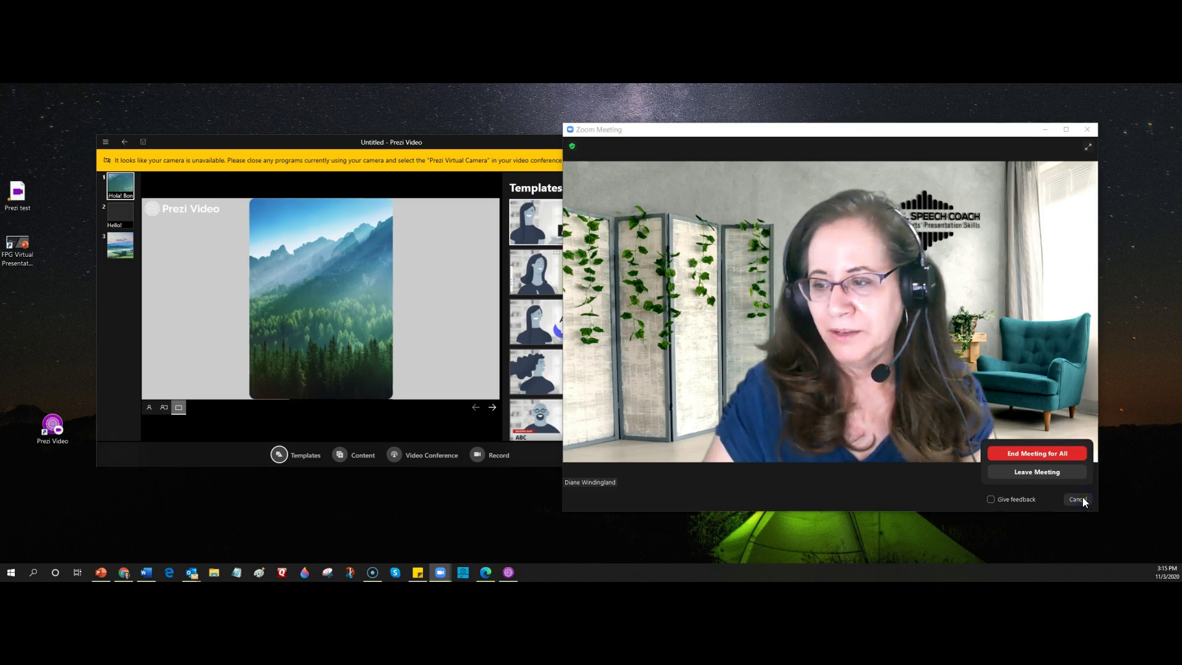
{"action": "left_click", "coordinate": [1034, 456]}
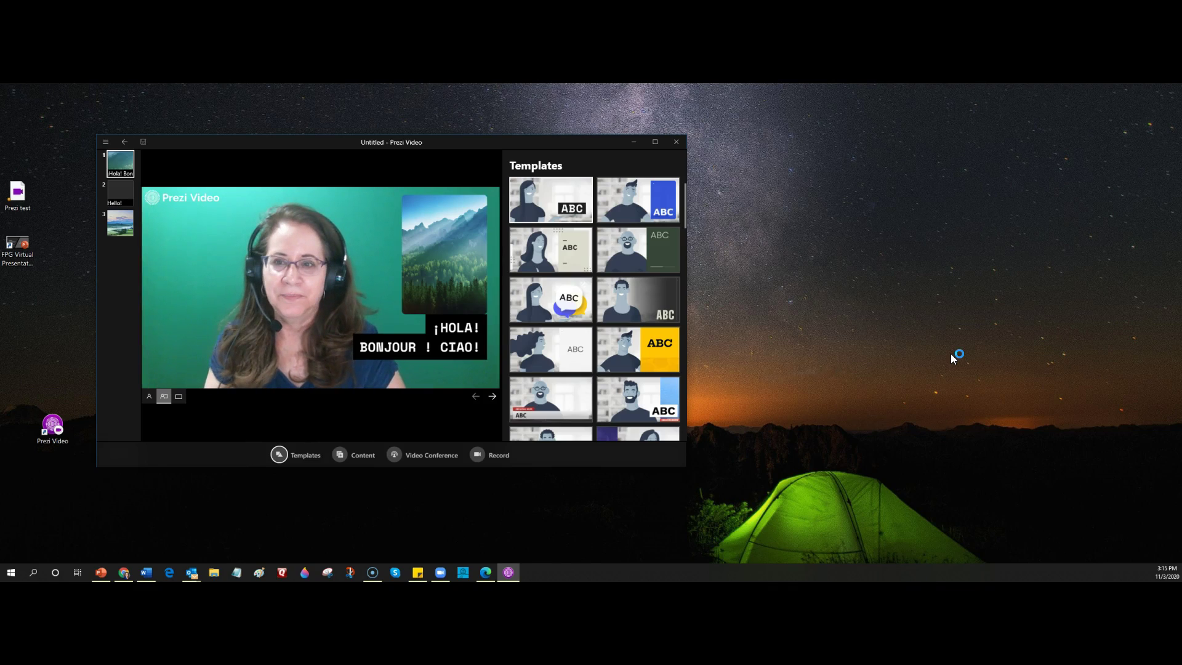
- Remove the sample template frames from the new video and show the content options for the blank frame
{"action": "left_click", "coordinate": [951, 354]}
{"action": "left_click", "coordinate": [121, 164]}
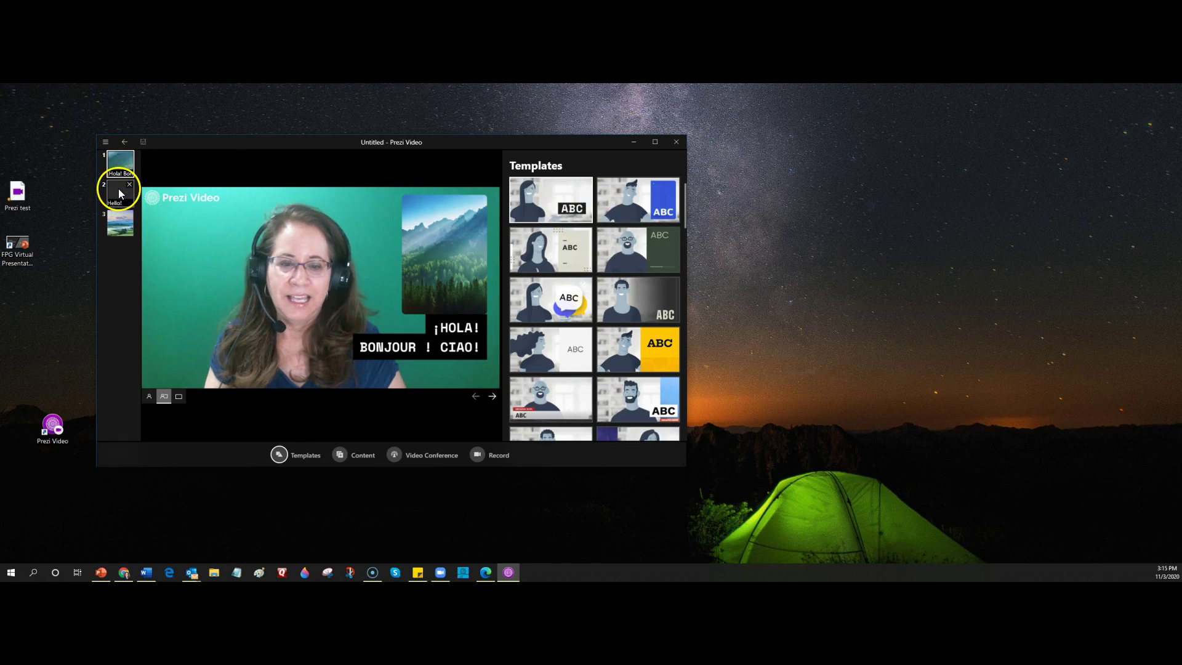
{"action": "left_click", "coordinate": [345, 457]}
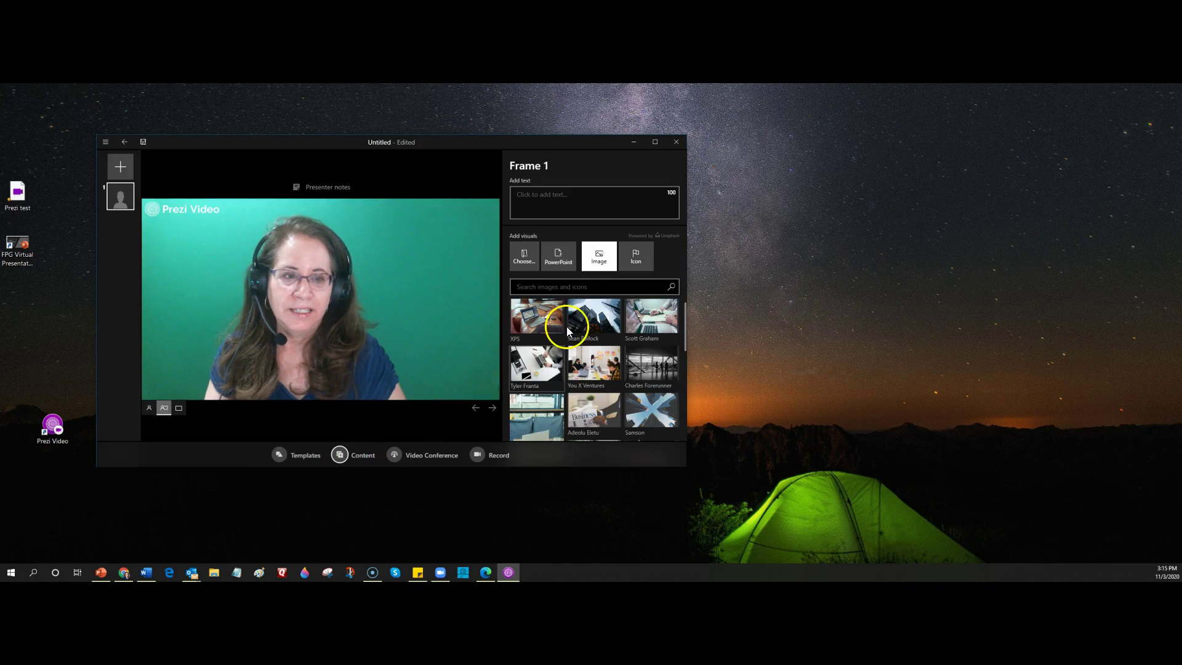
- Load the PPT practice presentation from the Desktop as PowerPoint content for the new video
{"action": "left_click", "coordinate": [557, 263]}
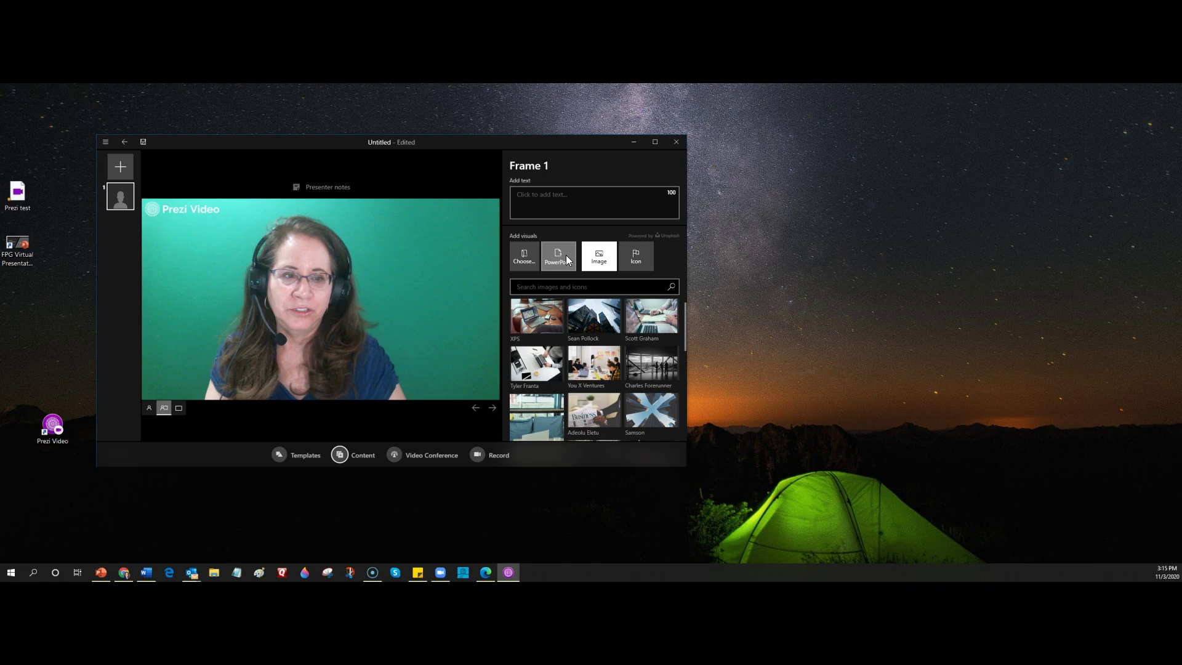
{"action": "left_click", "coordinate": [559, 258]}
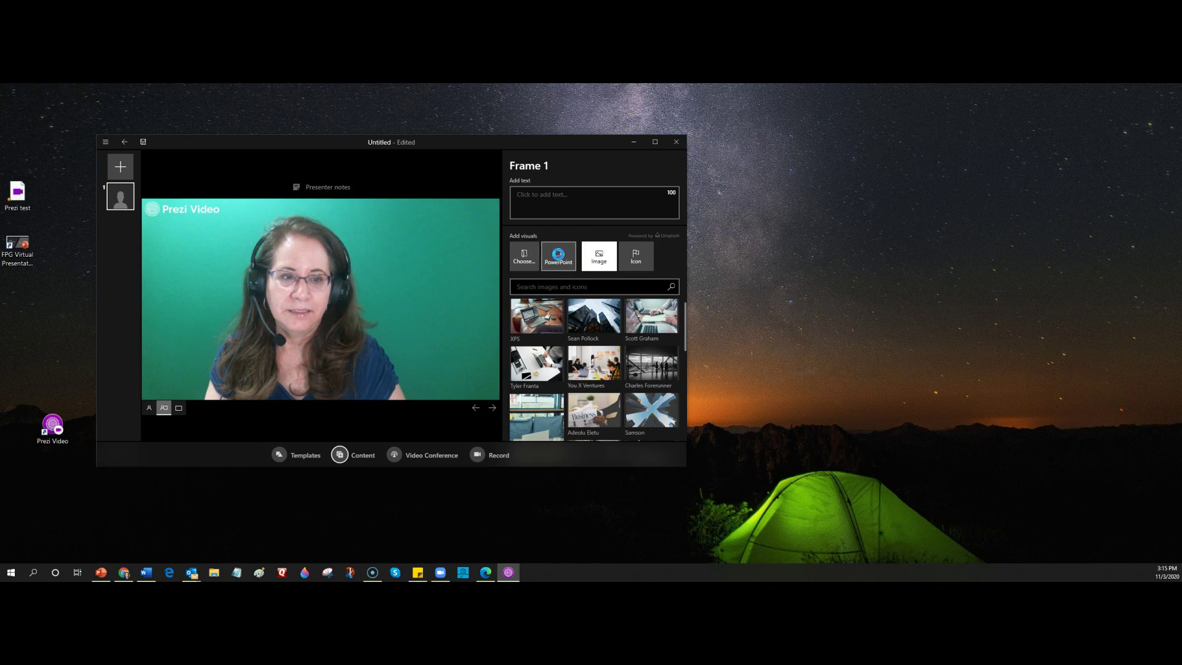
{"action": "left_click", "coordinate": [560, 260]}
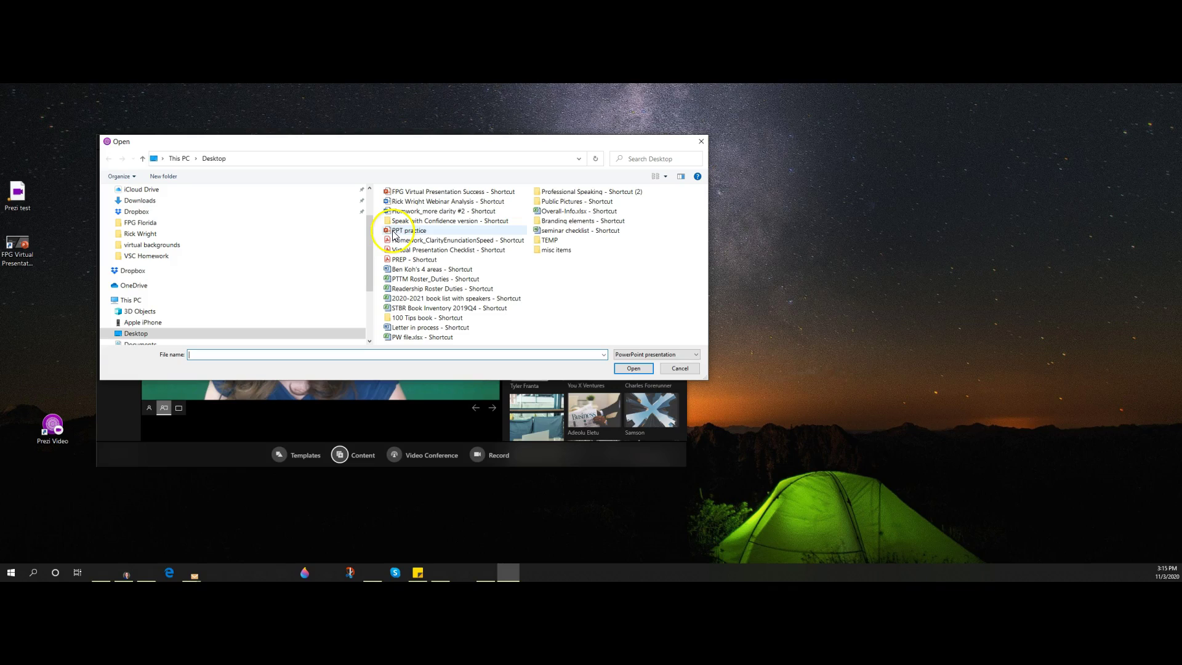
{"action": "left_click", "coordinate": [397, 231]}
{"action": "left_click", "coordinate": [634, 369]}
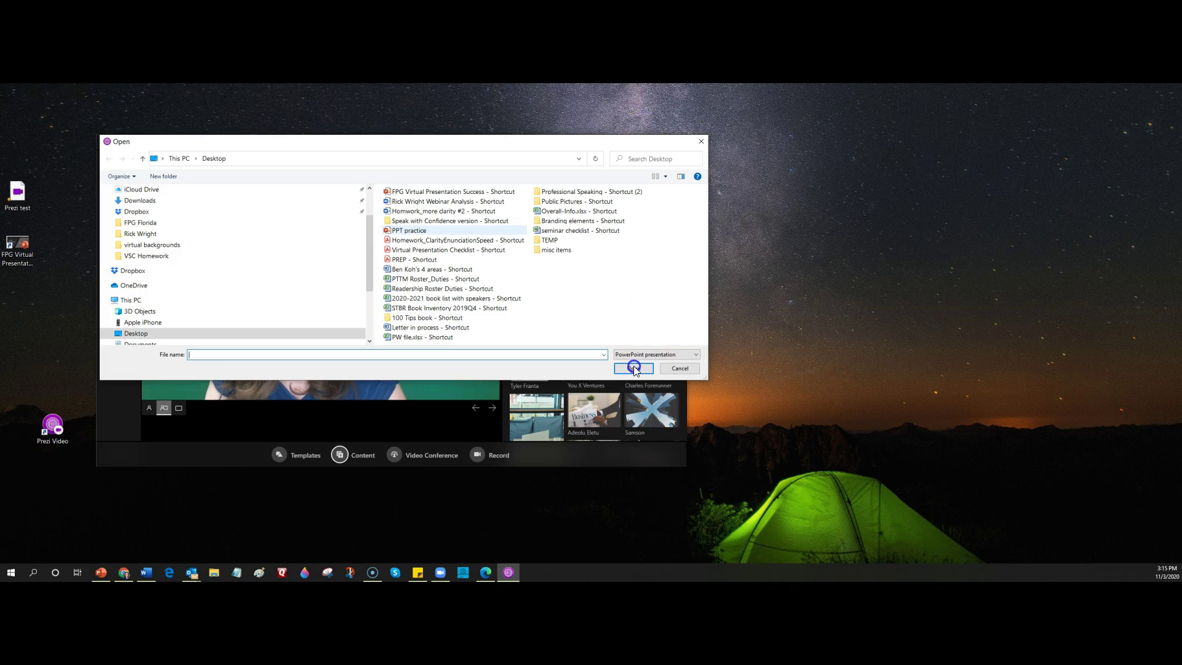
{"action": "left_click", "coordinate": [634, 368]}
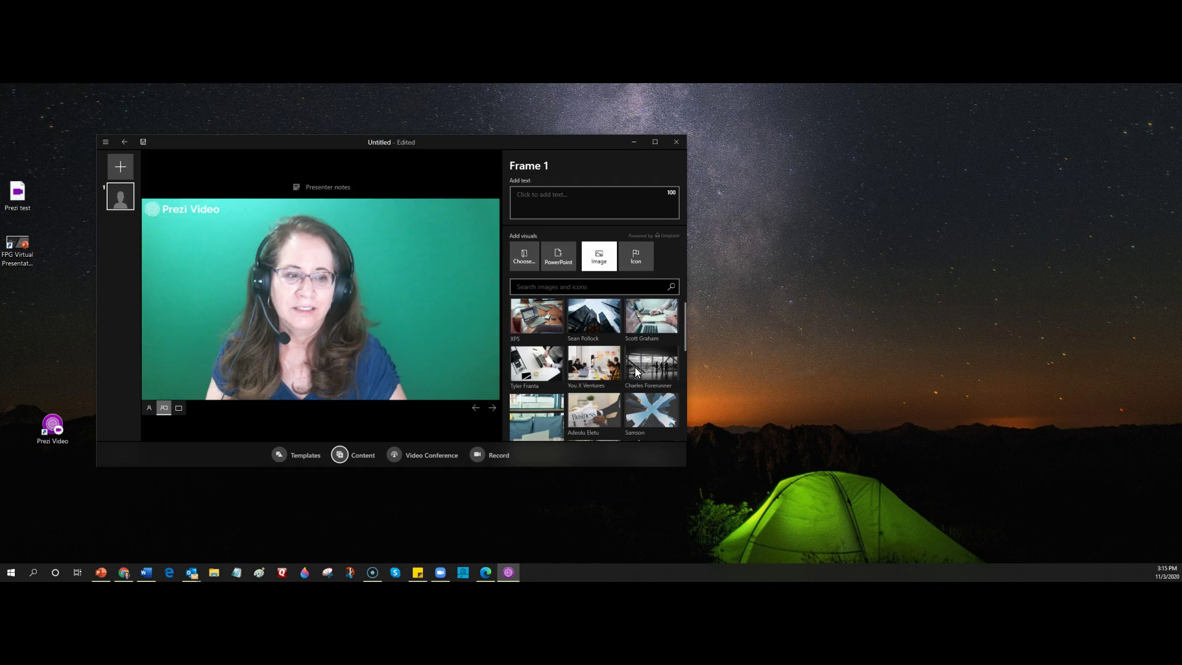
{"action": "left_click", "coordinate": [634, 363]}
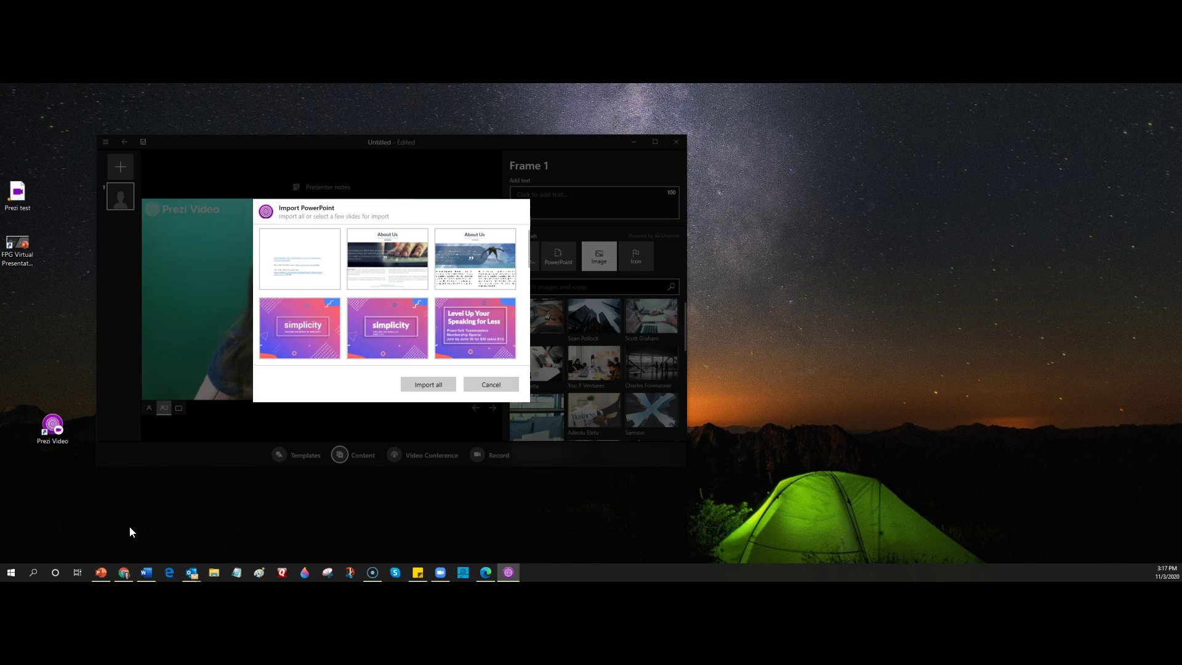
- Import three selected slides: the second About Us slide, the second simplicity slide, and Level Up Your Speaking for Less
{"action": "left_click", "coordinate": [481, 282]}
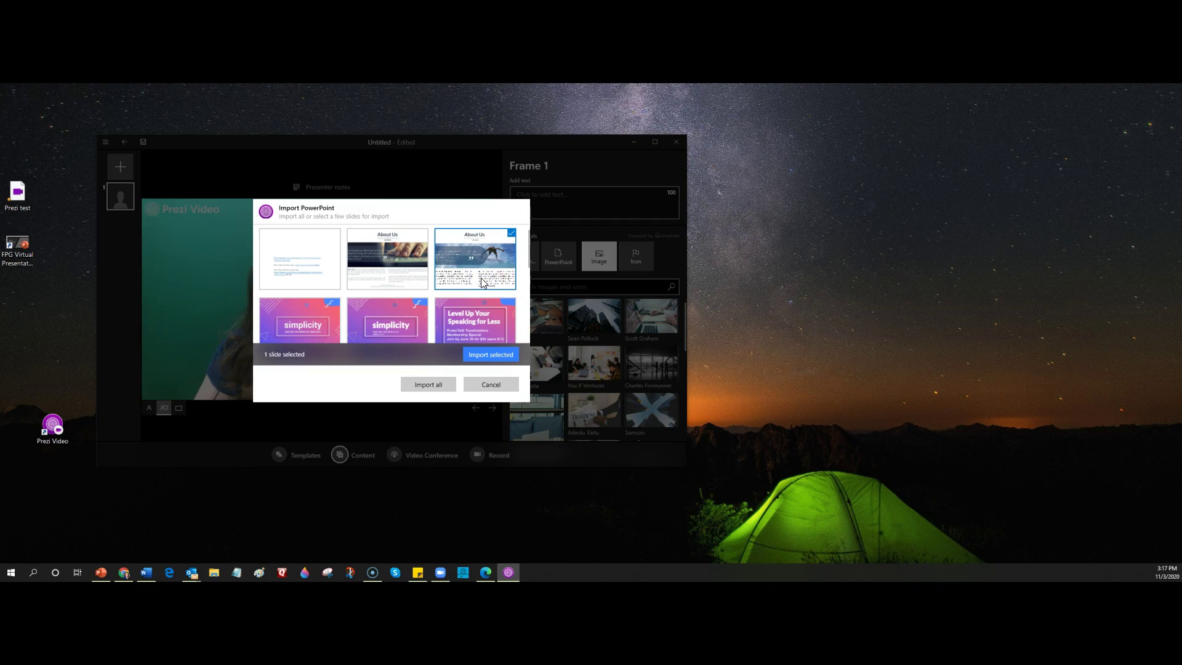
{"action": "left_click", "coordinate": [394, 325]}
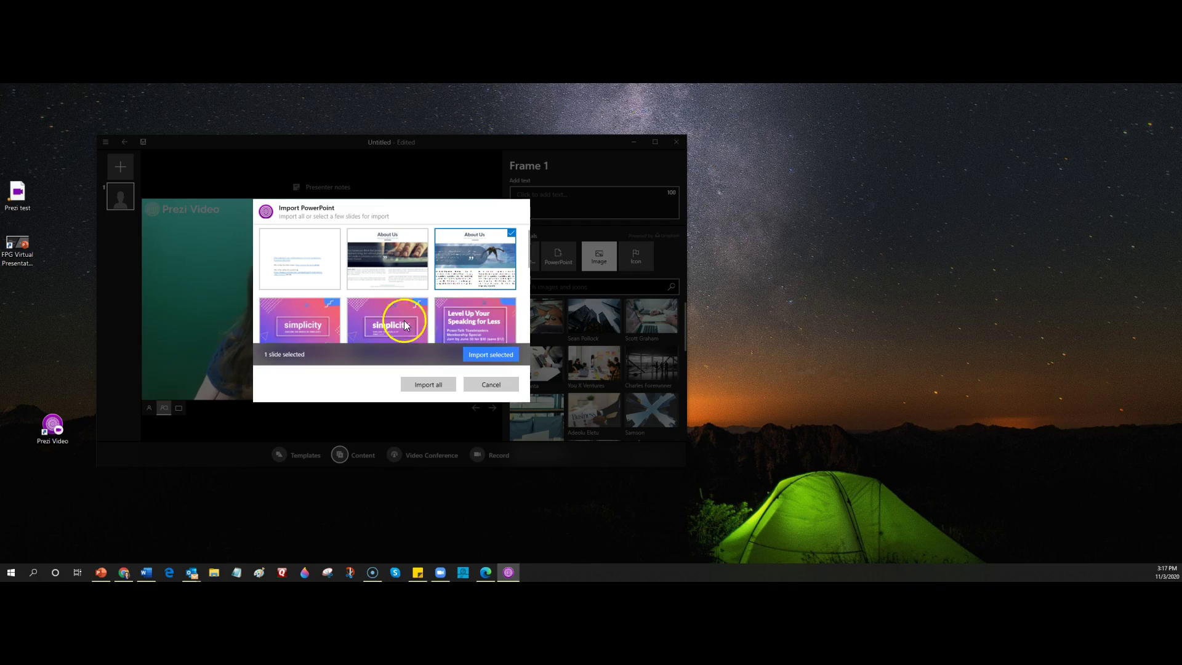
{"action": "left_click", "coordinate": [469, 326]}
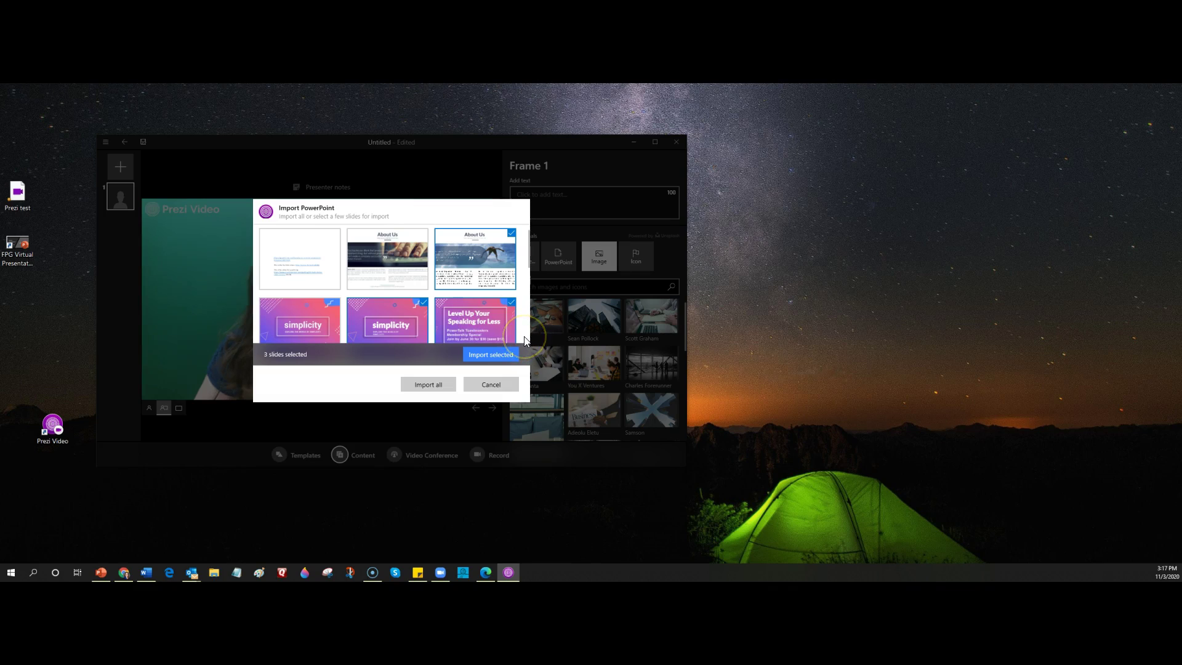
{"action": "left_click", "coordinate": [489, 355]}
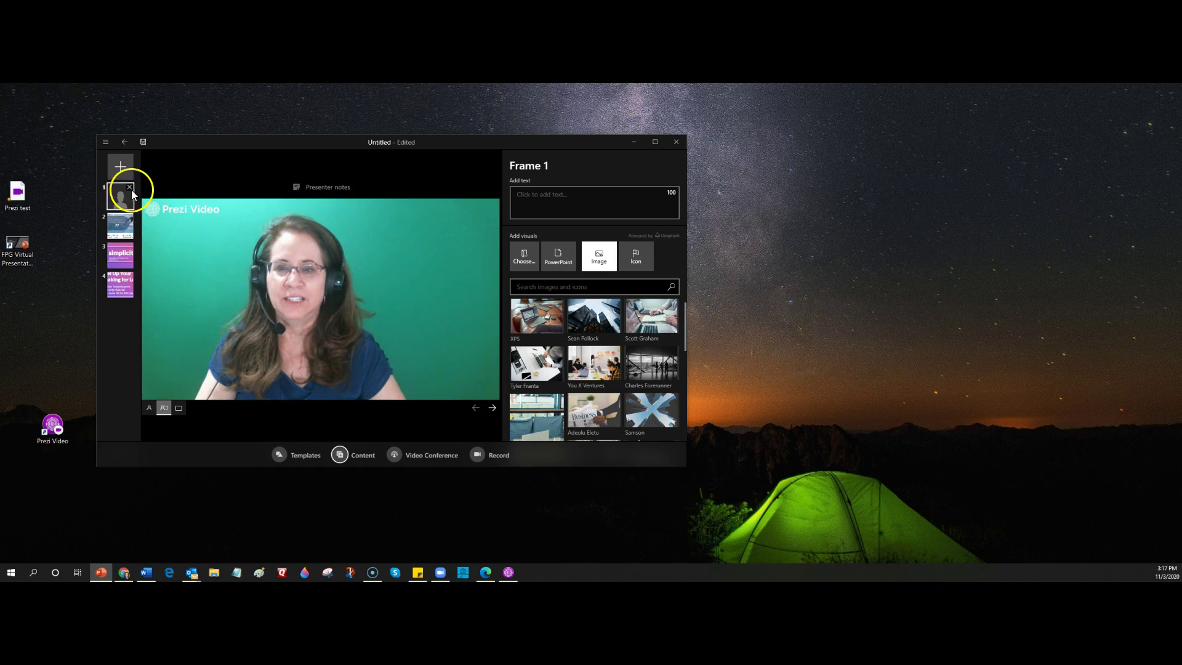
- Move the blank frame below the About Us frame, and return it to the first position in the frame list
{"action": "left_click", "coordinate": [121, 231]}
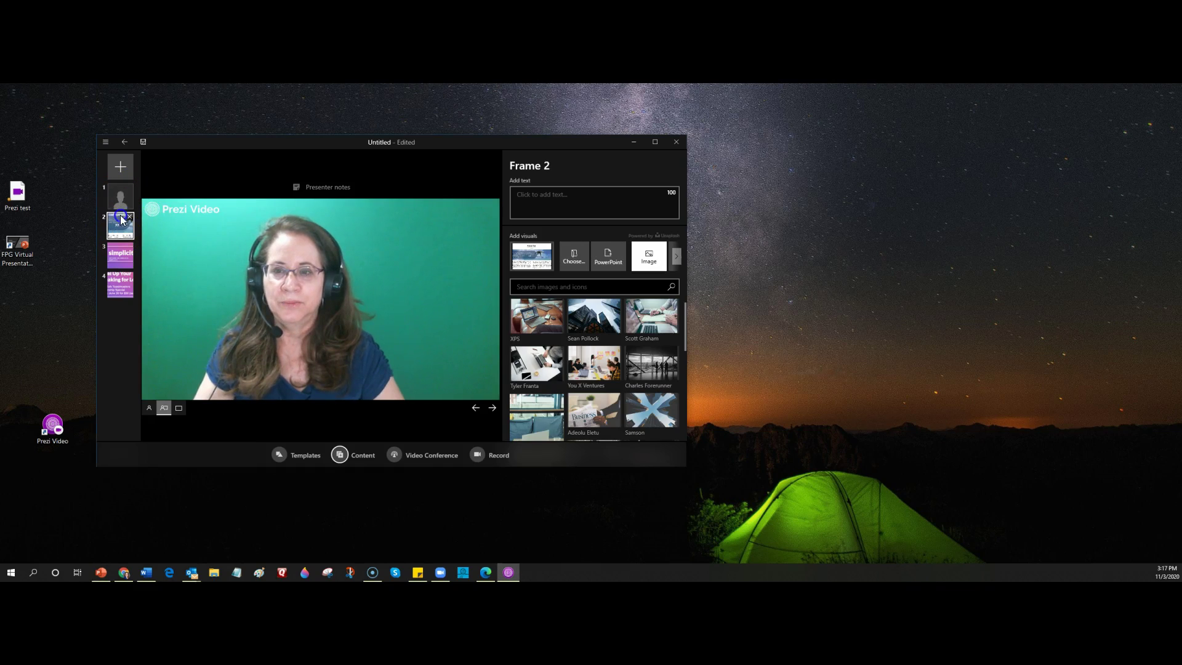
{"action": "left_click_drag", "start_coordinate": [120, 189], "coordinate": [115, 248]}
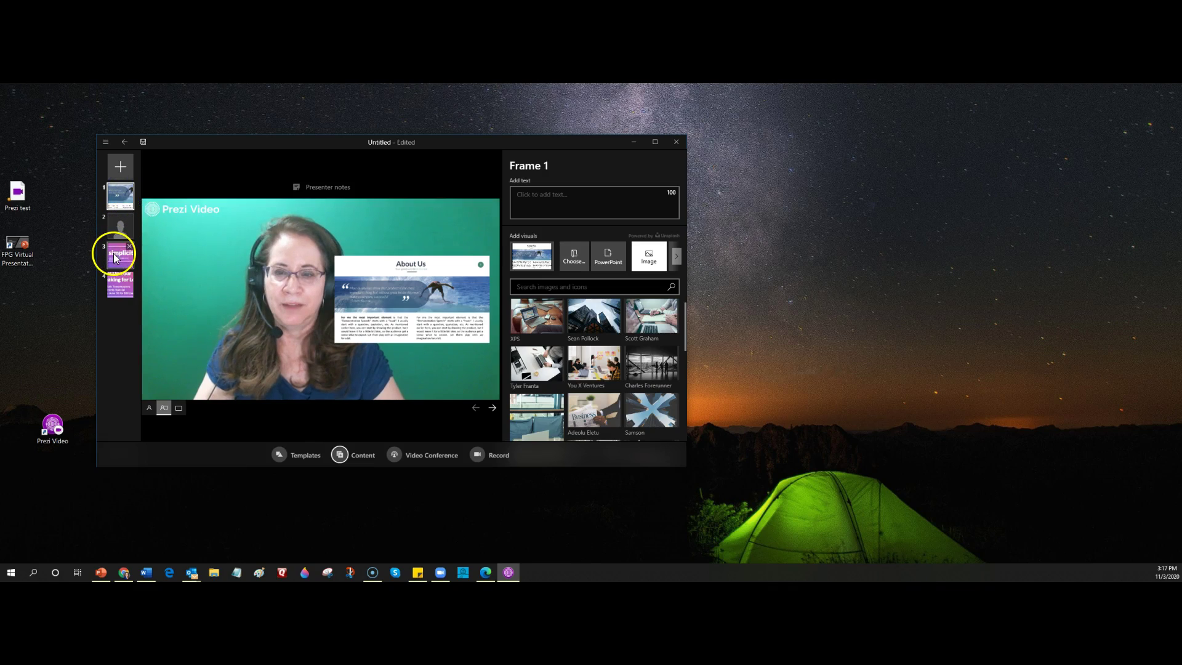
{"action": "left_click", "coordinate": [120, 227]}
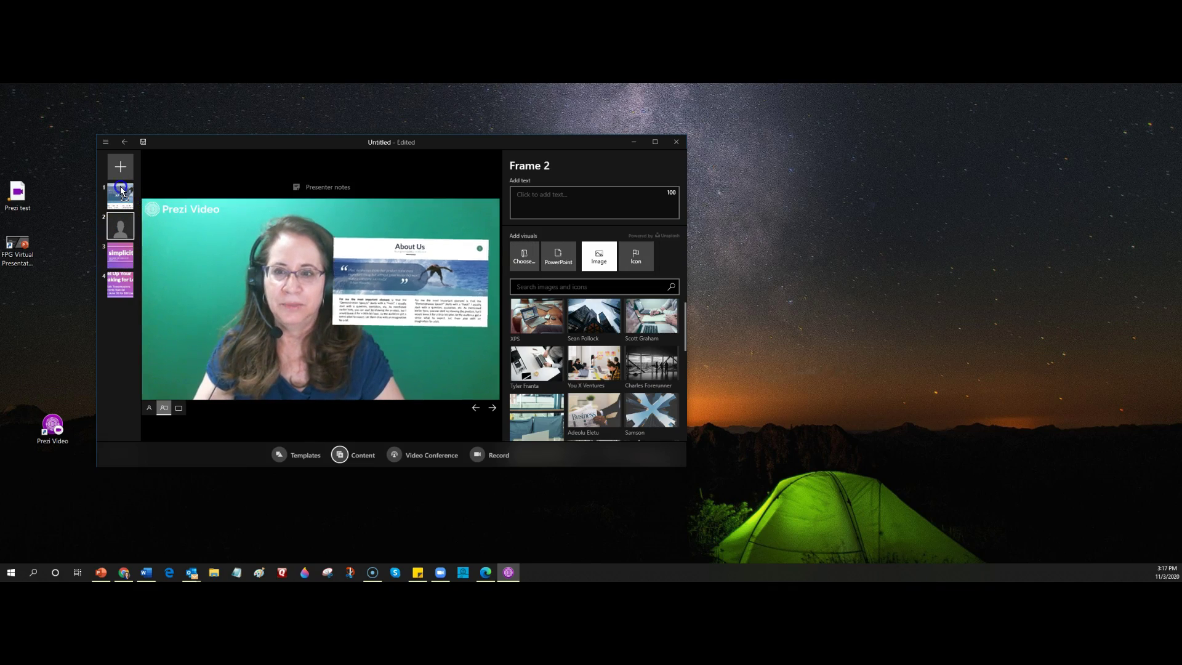
{"action": "left_click", "coordinate": [120, 186]}
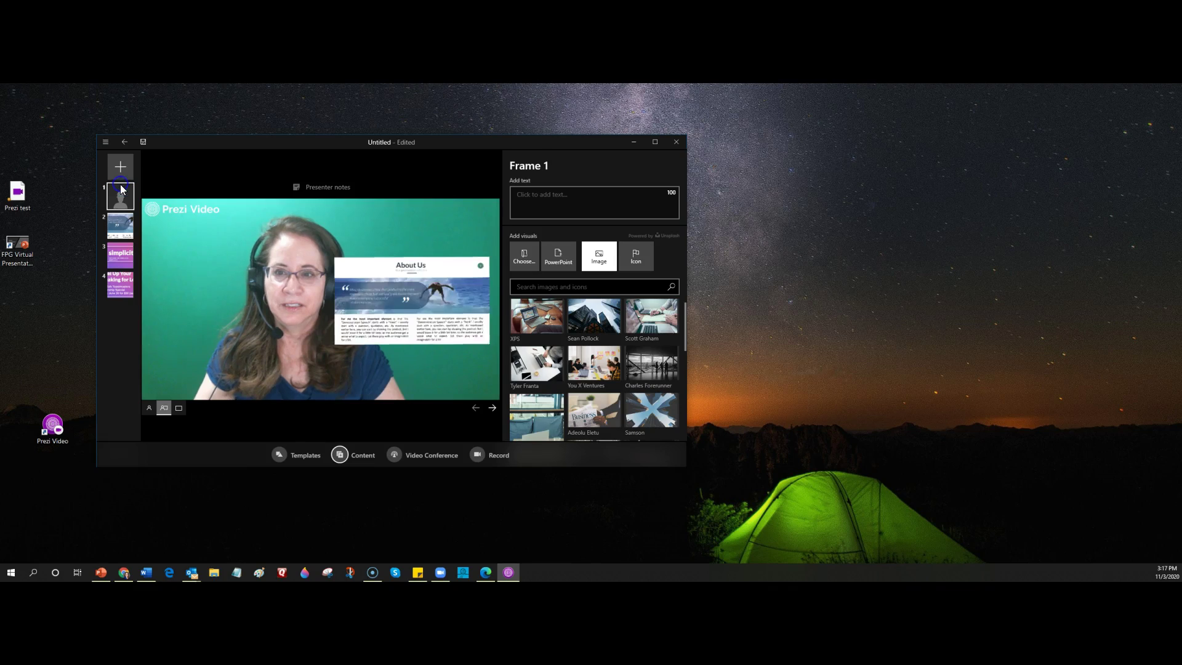
{"action": "left_click_drag", "start_coordinate": [120, 186], "coordinate": [142, 224]}
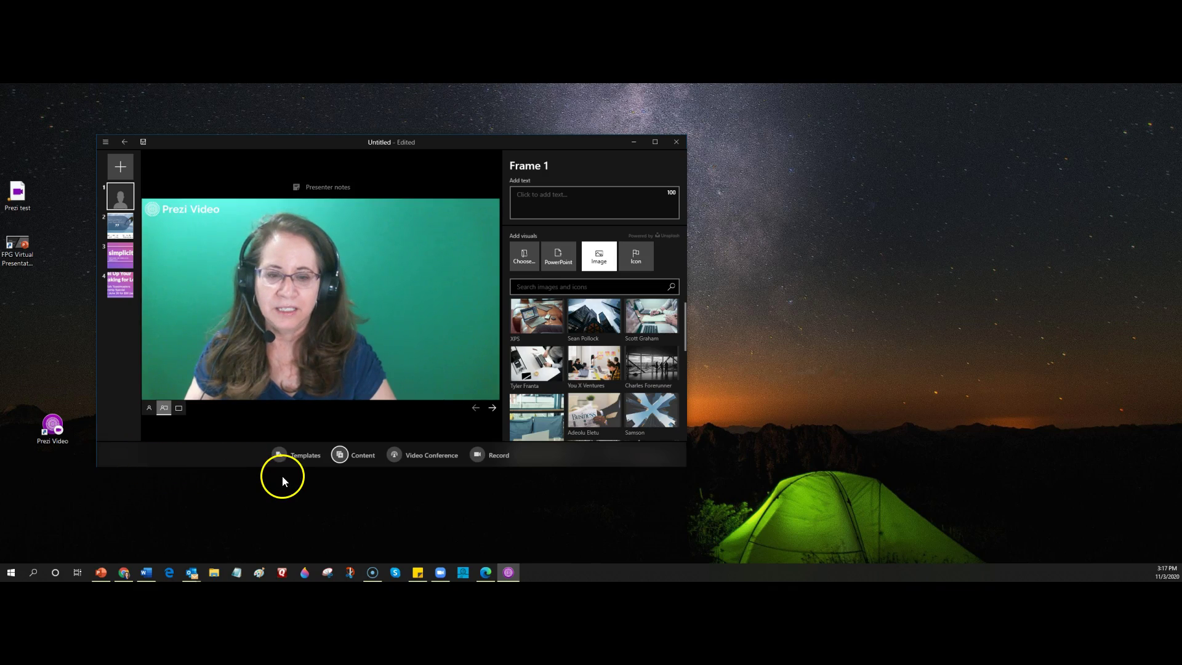
- Try the beige dotted, plain white and pink-bubble templates on the video, previewing them with the About Us frame
{"action": "left_click", "coordinate": [279, 455]}
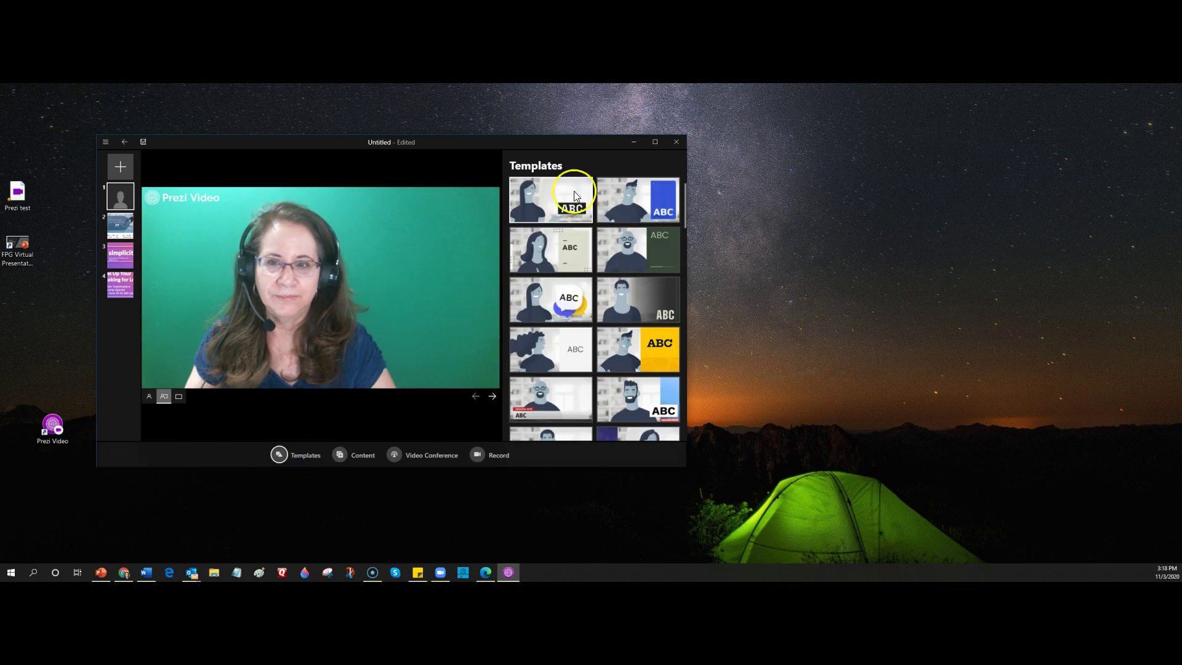
{"action": "left_click", "coordinate": [553, 199]}
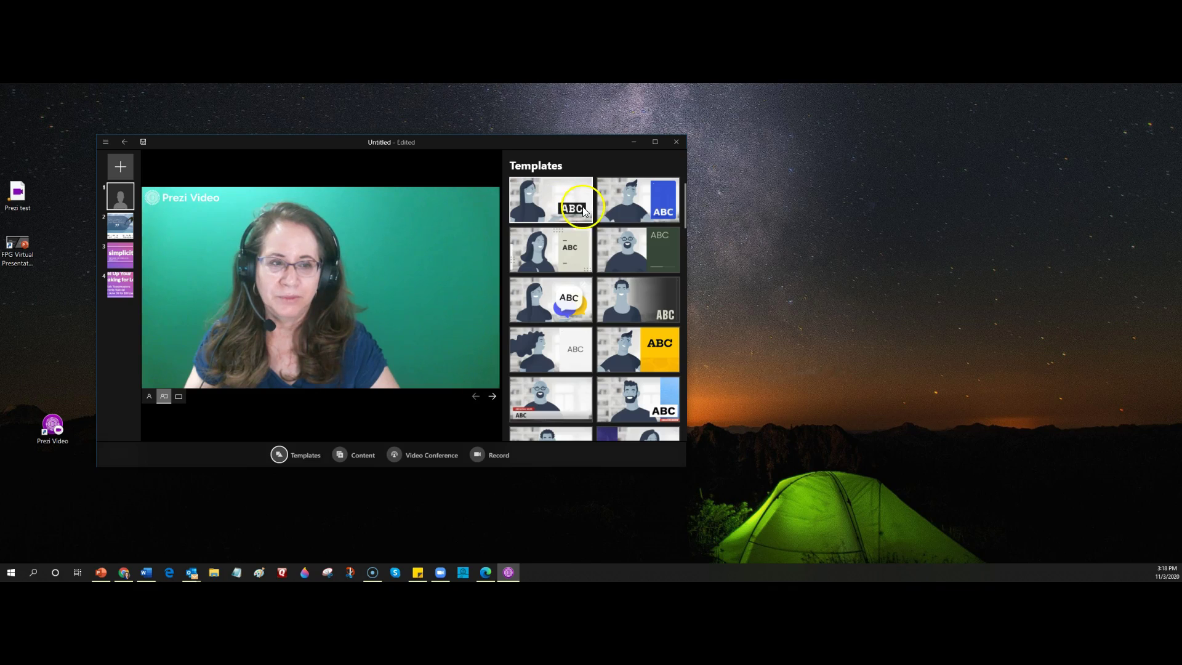
{"action": "left_click", "coordinate": [562, 260]}
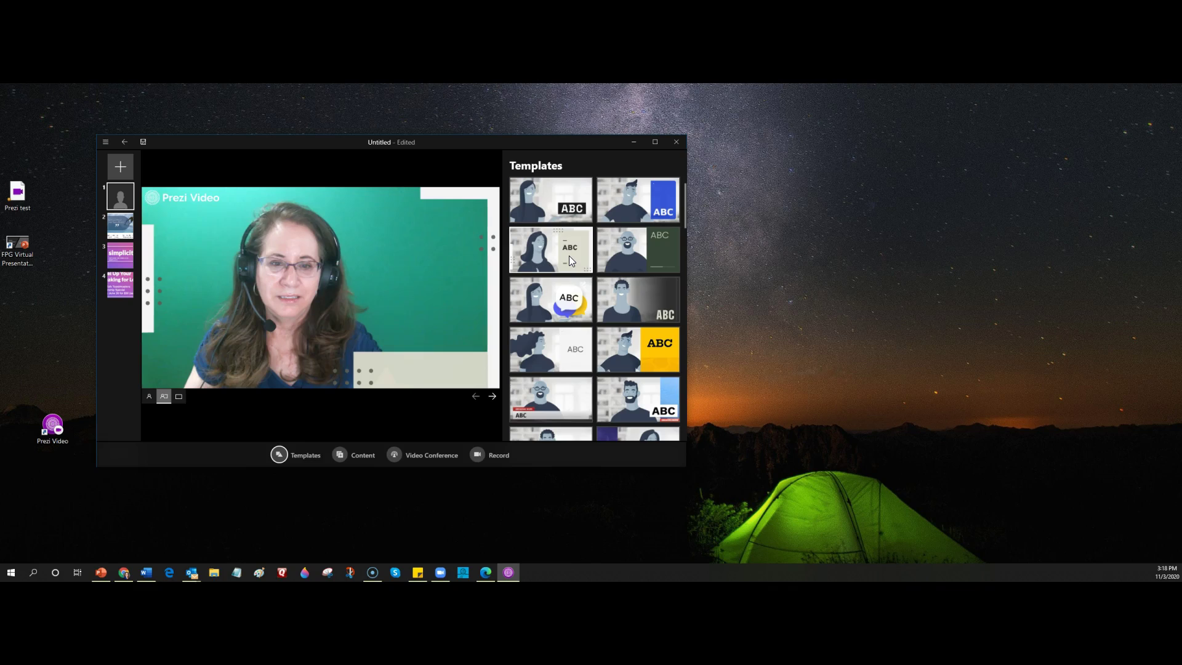
{"action": "left_click", "coordinate": [122, 231]}
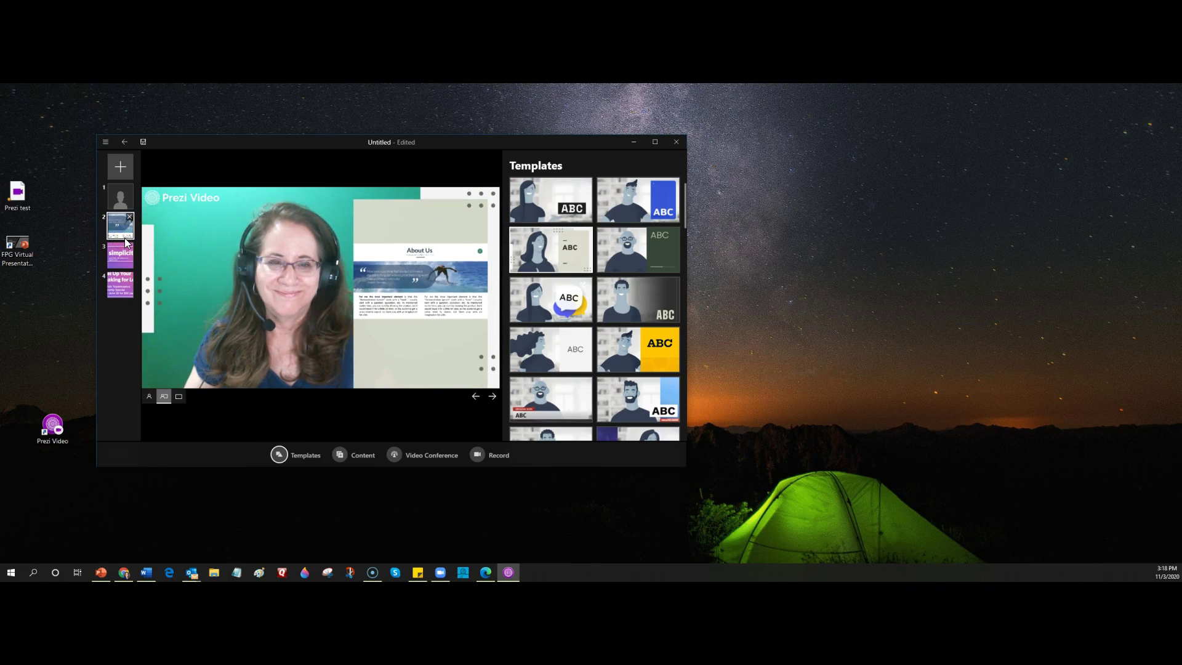
{"action": "left_click", "coordinate": [563, 351]}
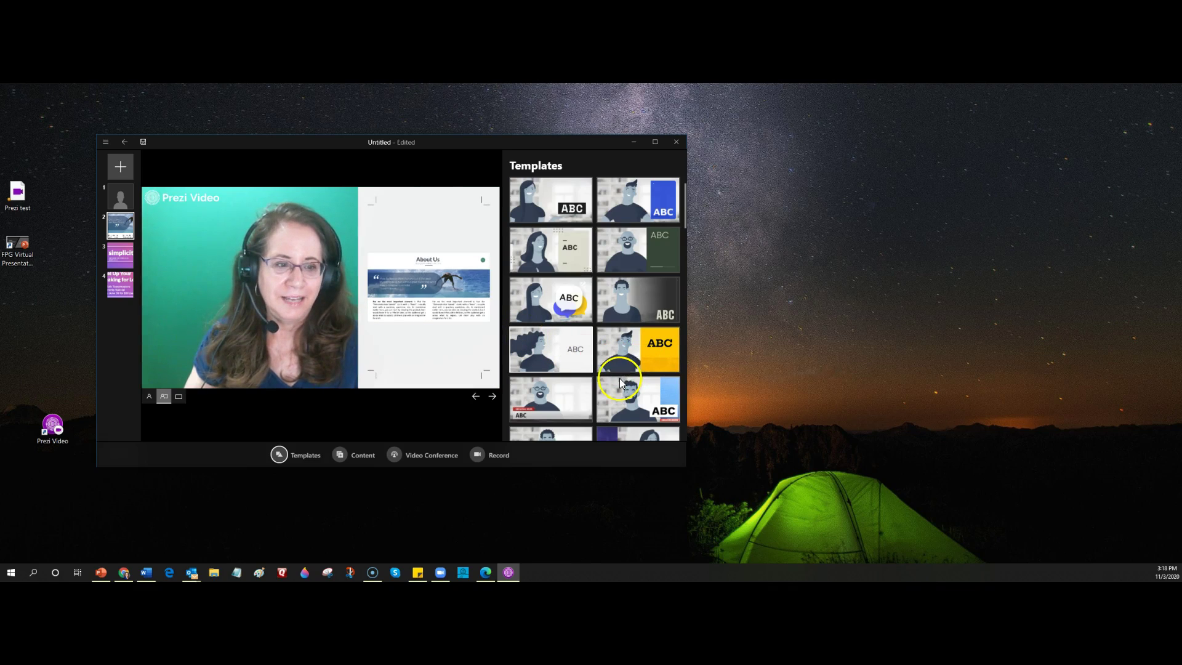
{"action": "scroll", "coordinate": [573, 400], "scroll_direction": "down", "scroll_amount": 2}
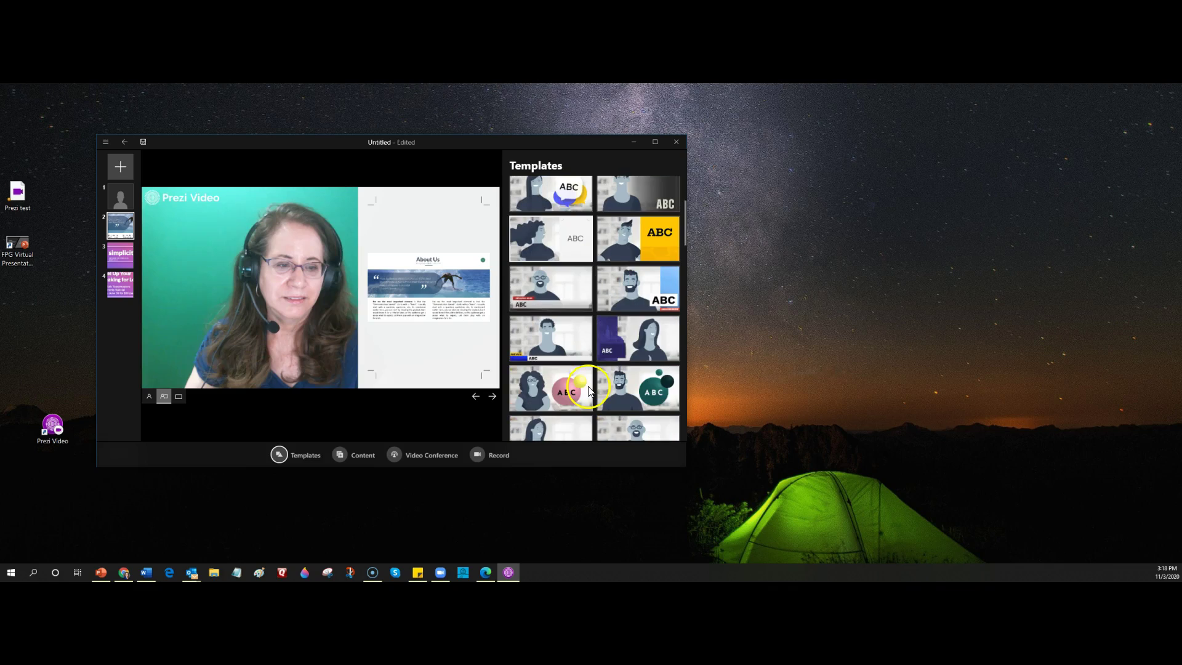
{"action": "left_click", "coordinate": [585, 390]}
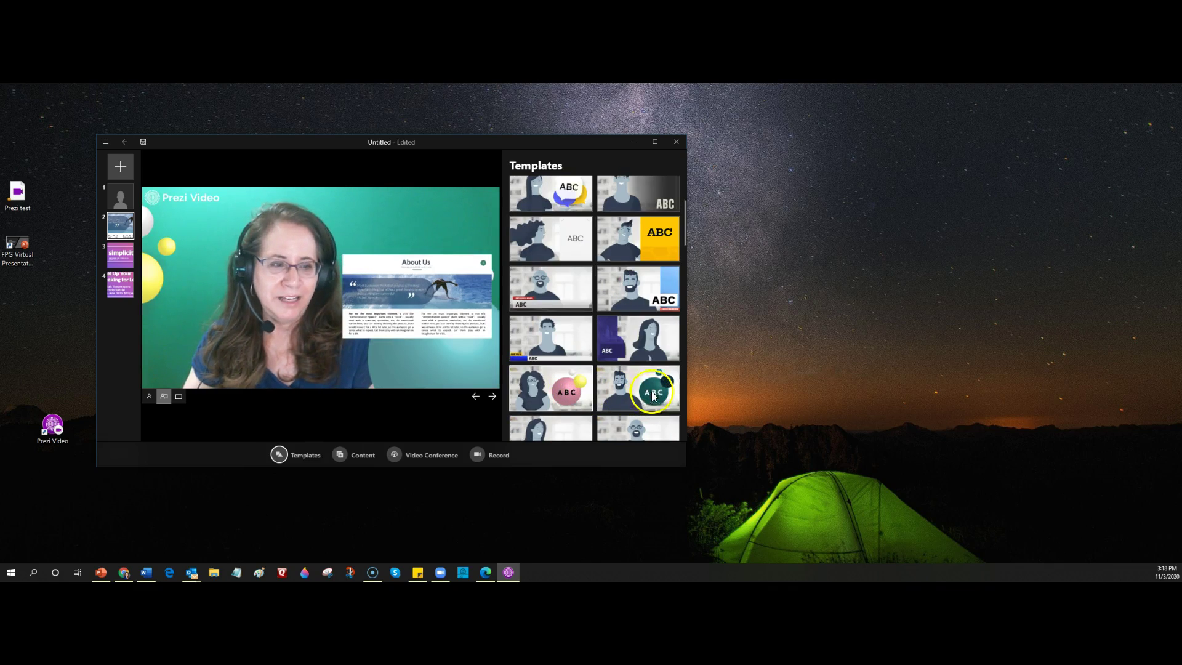
- Apply the template with overlapping magenta and pink color blocks to the video
{"action": "left_click", "coordinate": [651, 338]}
{"action": "scroll", "coordinate": [652, 345], "scroll_direction": "down", "scroll_amount": 1}
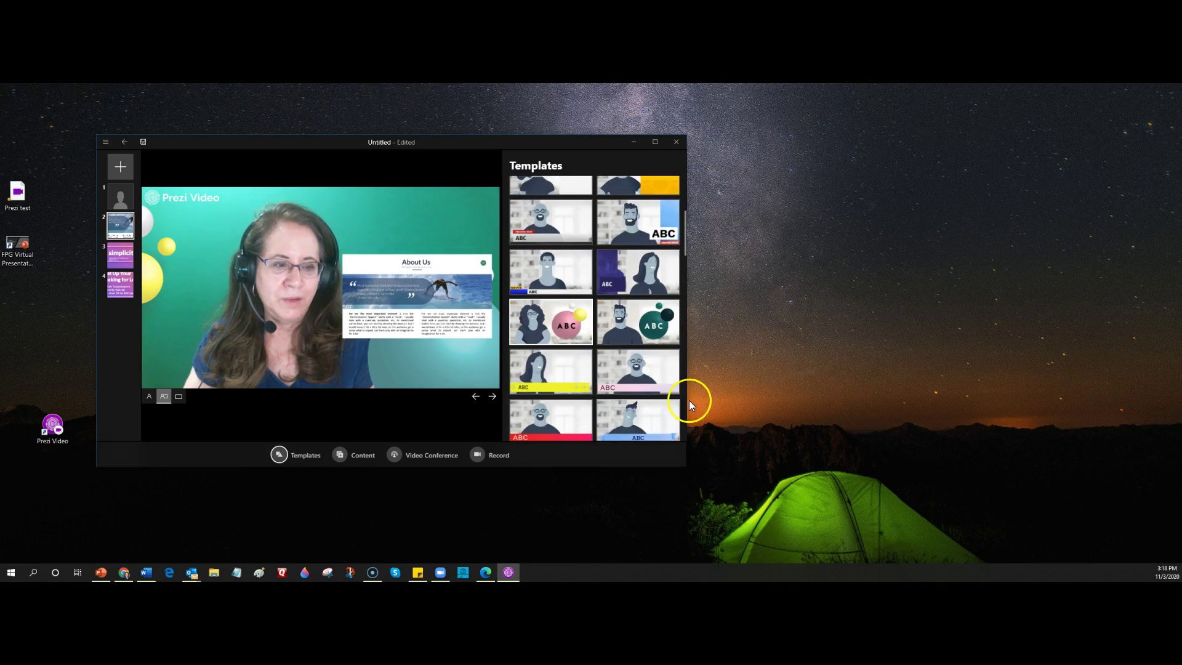
{"action": "scroll", "coordinate": [662, 385], "scroll_direction": "down", "scroll_amount": 3}
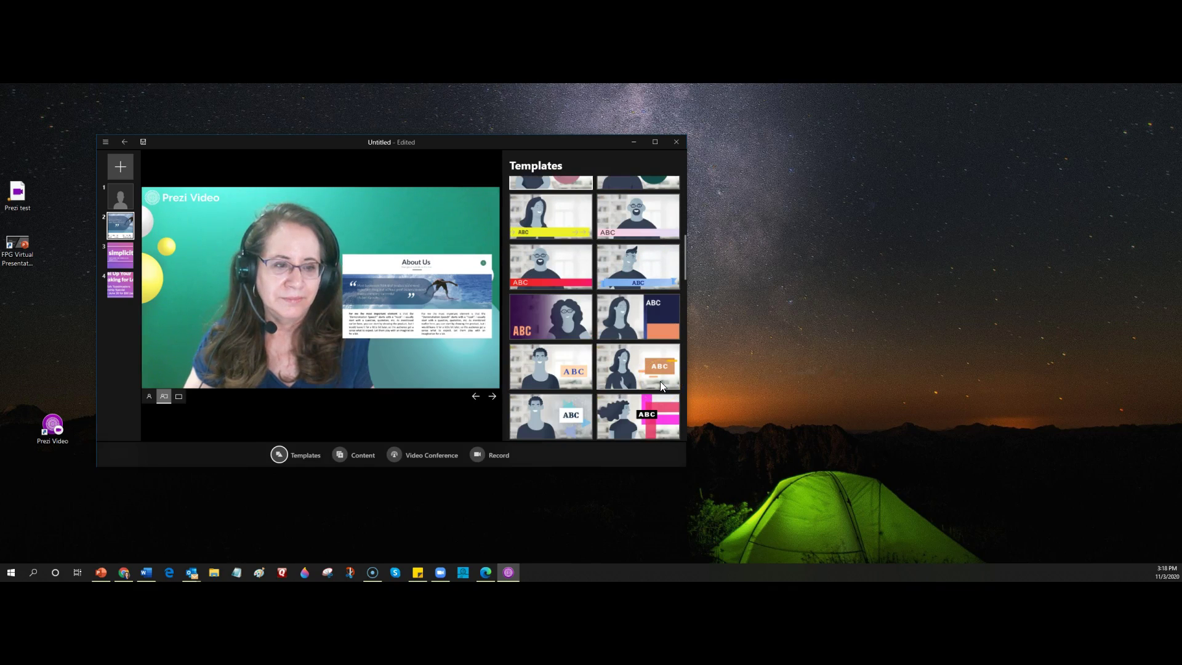
{"action": "scroll", "coordinate": [659, 382], "scroll_direction": "down", "scroll_amount": 1}
{"action": "left_click", "coordinate": [657, 361]}
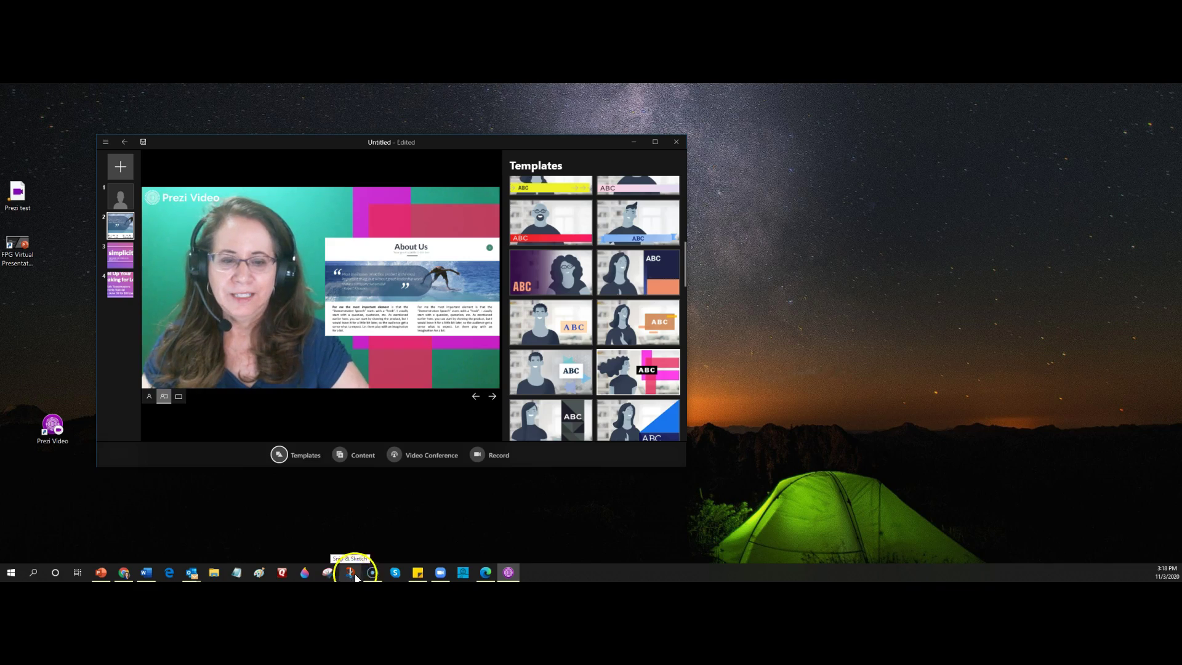
- Preview the About Us frame in slide-only and presenter-only views, and show the simplicity frame beside the presenter
{"action": "left_click", "coordinate": [180, 400]}
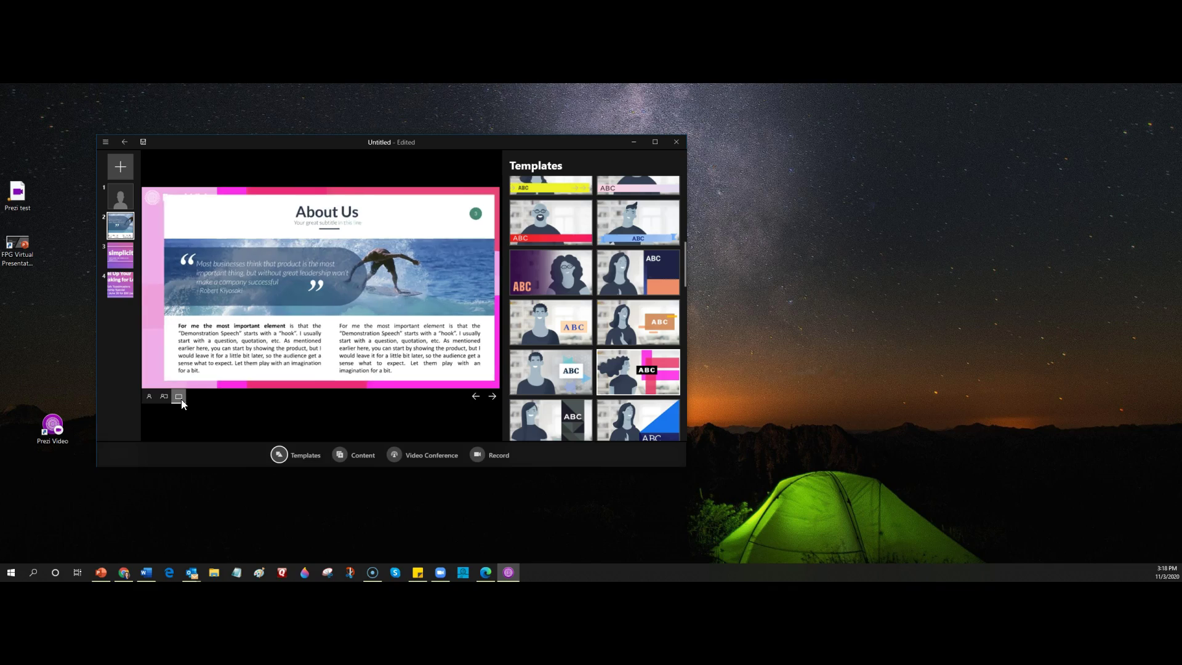
{"action": "left_click", "coordinate": [164, 398]}
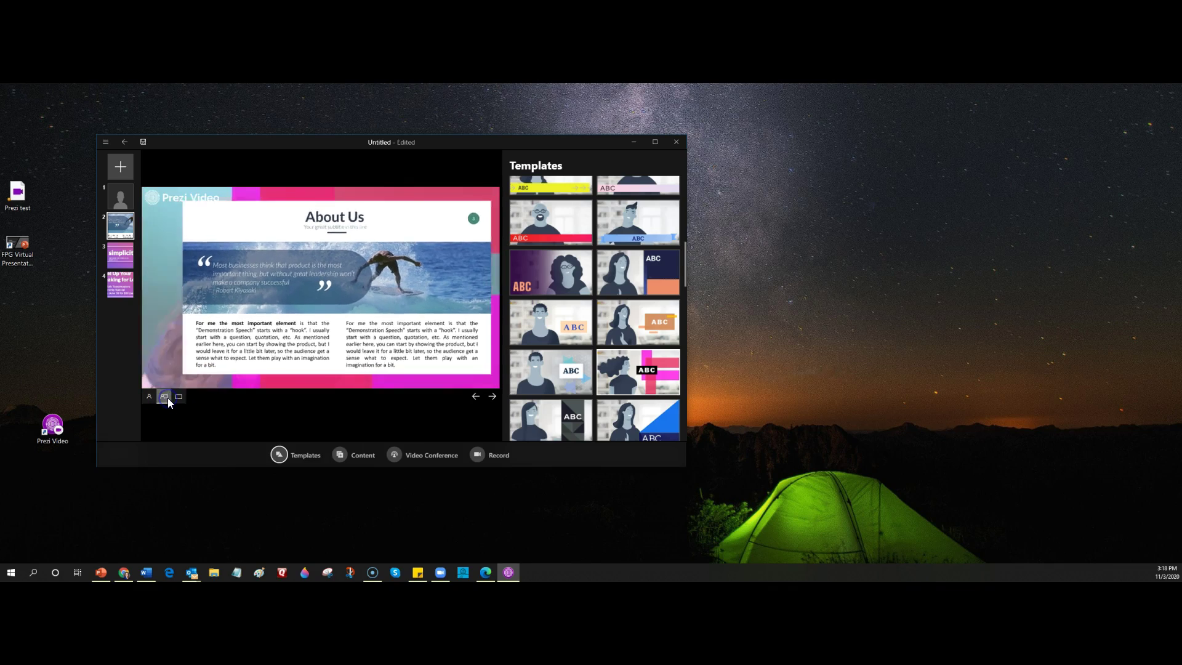
{"action": "left_click", "coordinate": [150, 396]}
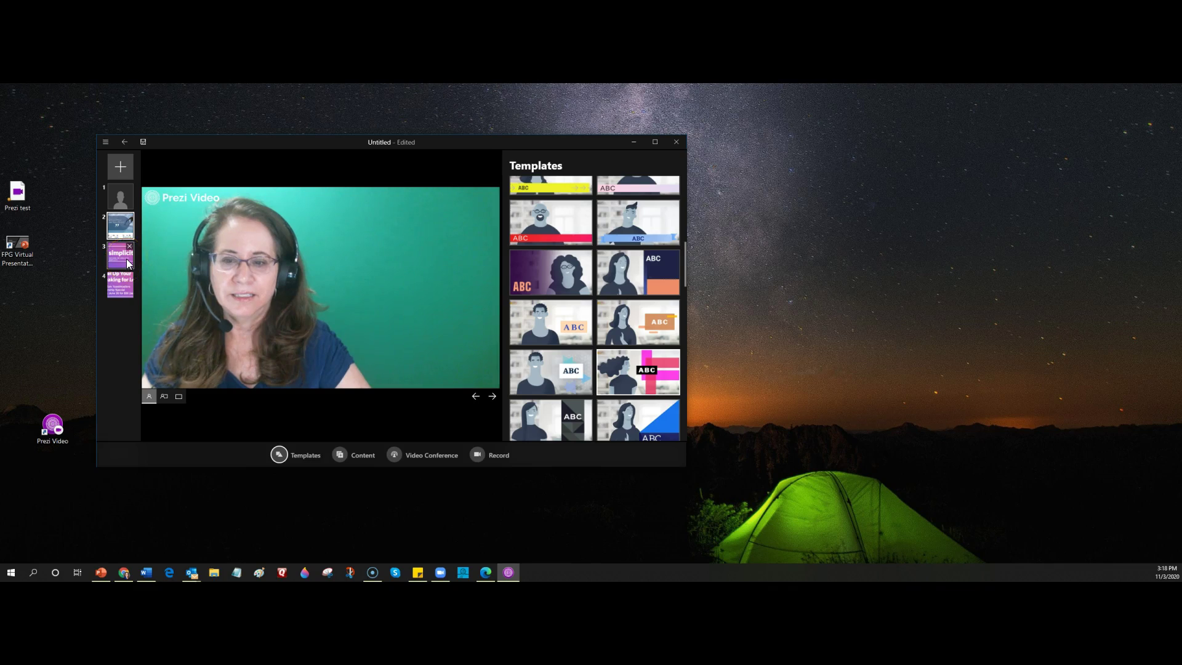
{"action": "left_click", "coordinate": [127, 260]}
{"action": "left_click", "coordinate": [164, 398]}
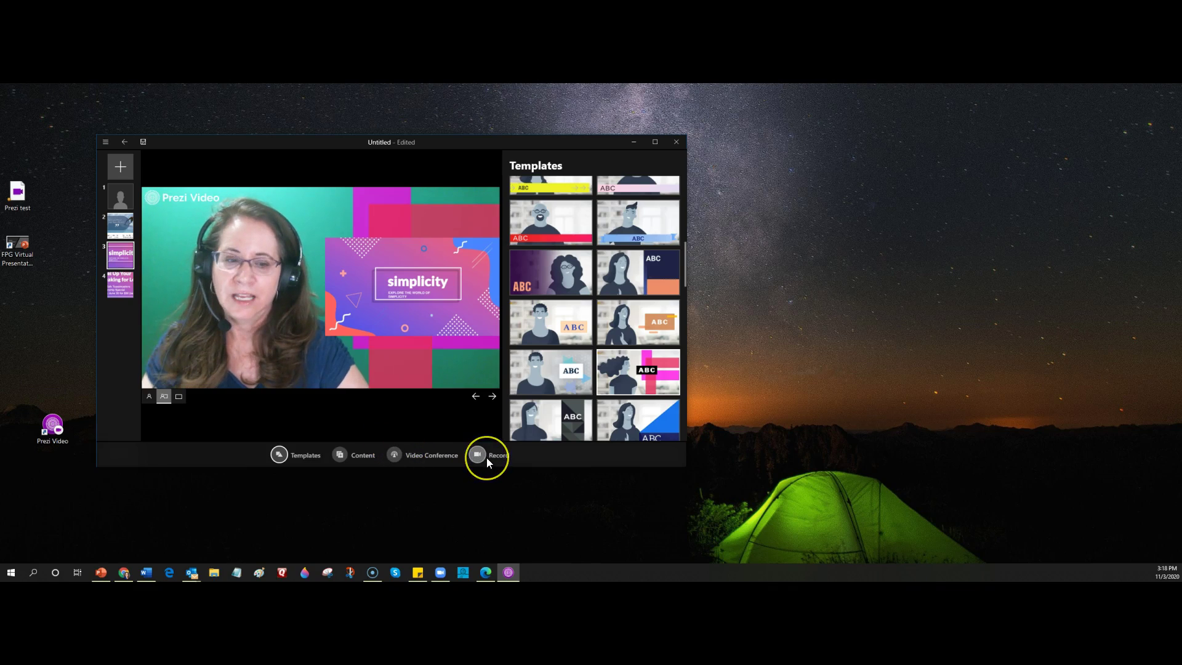
- Choose Zoom Meetings as the video conference app and start a new meeting in Zoom
{"action": "left_click", "coordinate": [398, 459]}
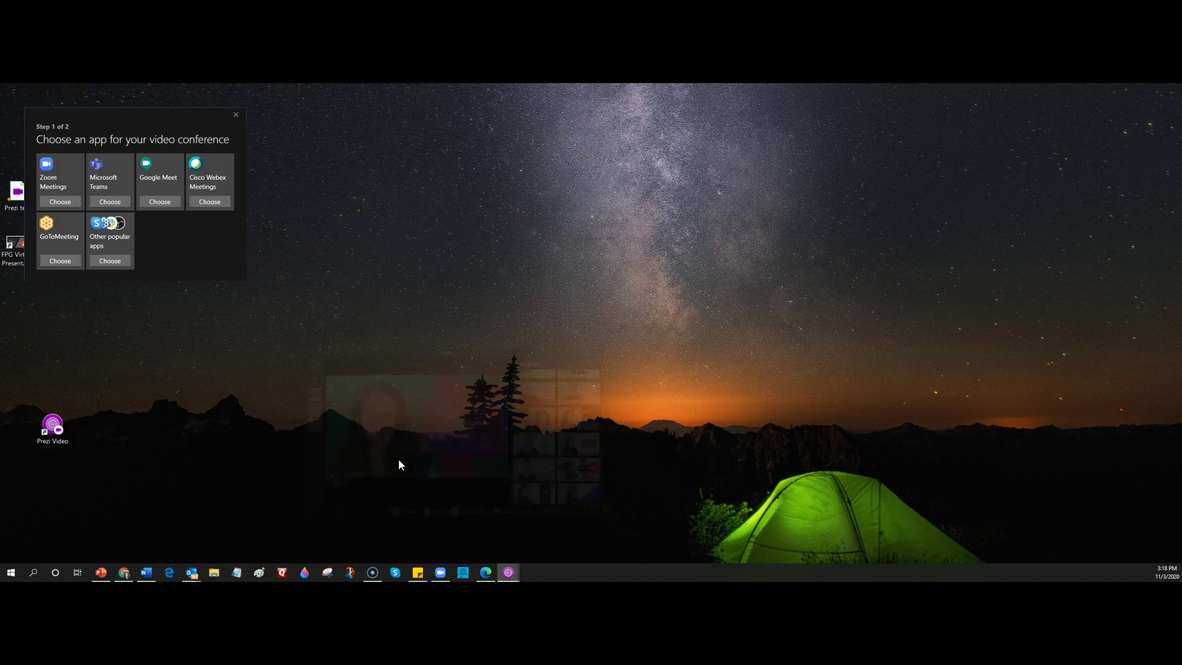
{"action": "left_click", "coordinate": [64, 202]}
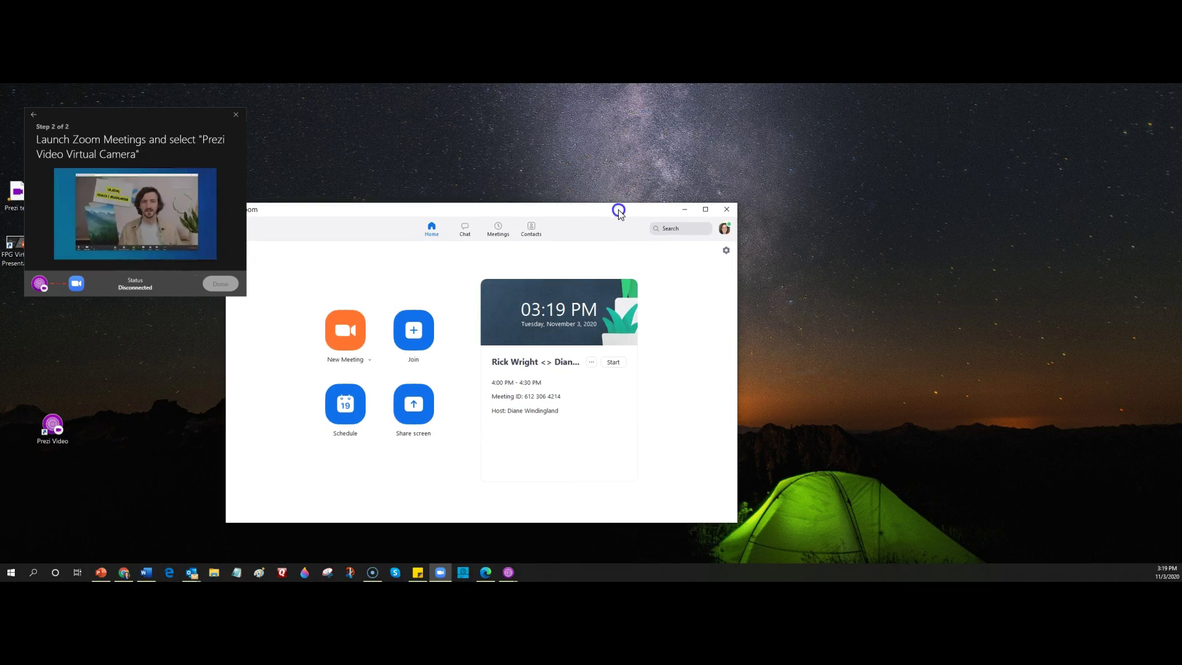
{"action": "left_click", "coordinate": [345, 333]}
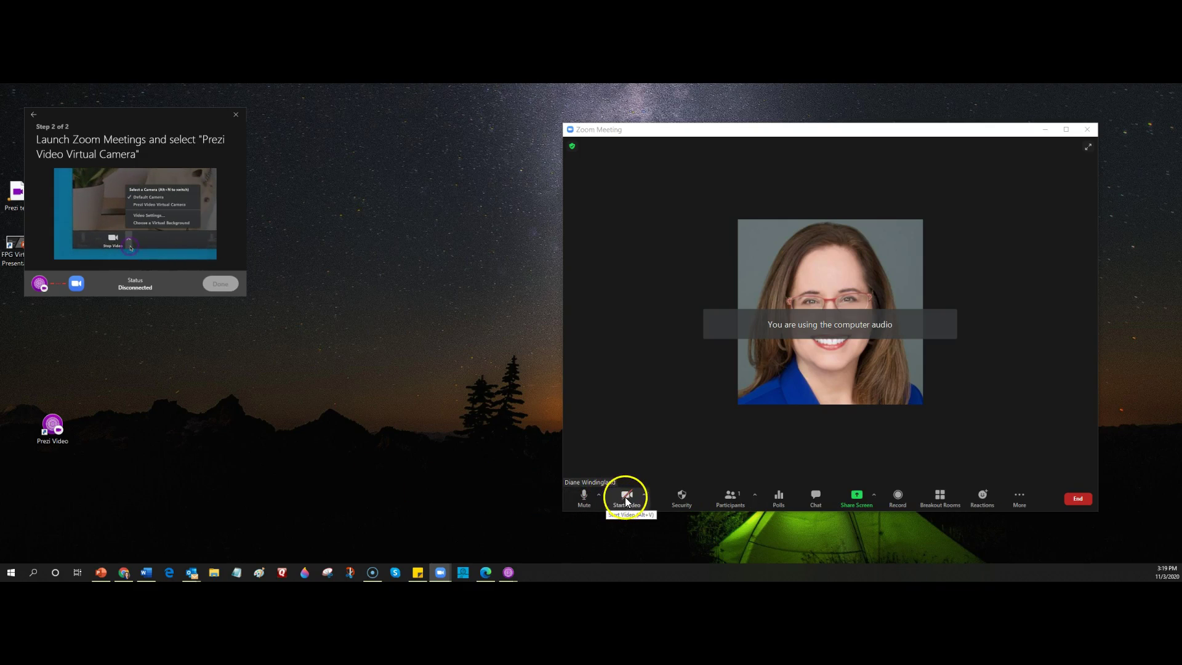
- Select Prezi Video Virtual Camera as the Zoom meeting's camera and start the video
{"action": "left_click", "coordinate": [646, 494]}
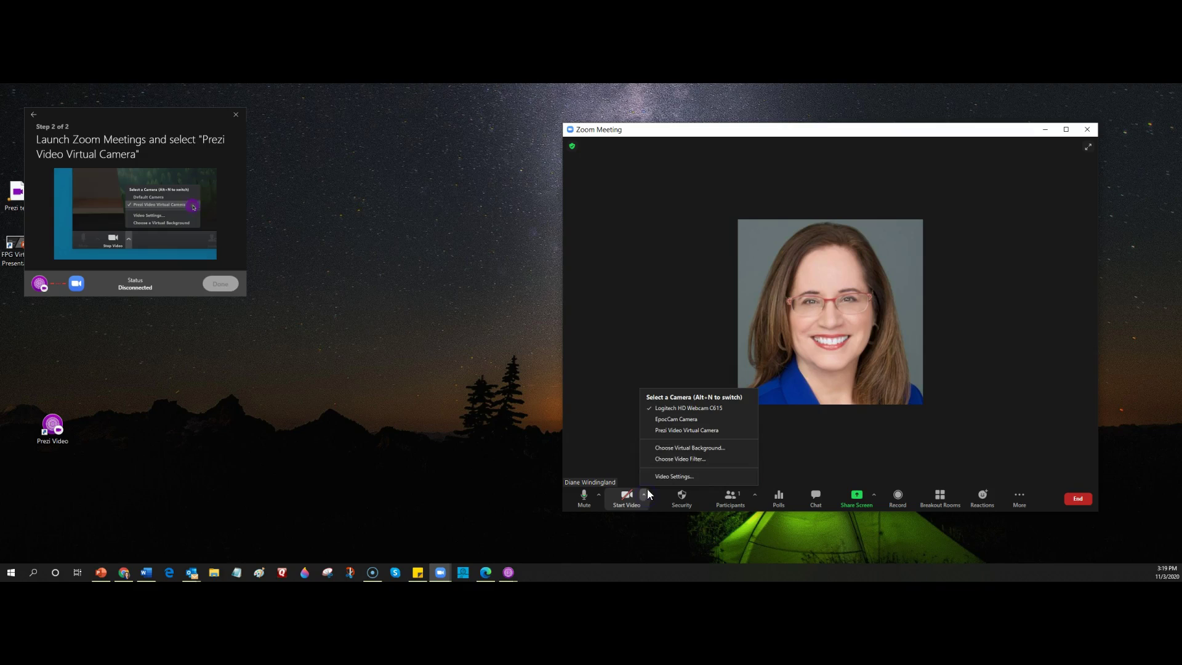
{"action": "left_click", "coordinate": [655, 430]}
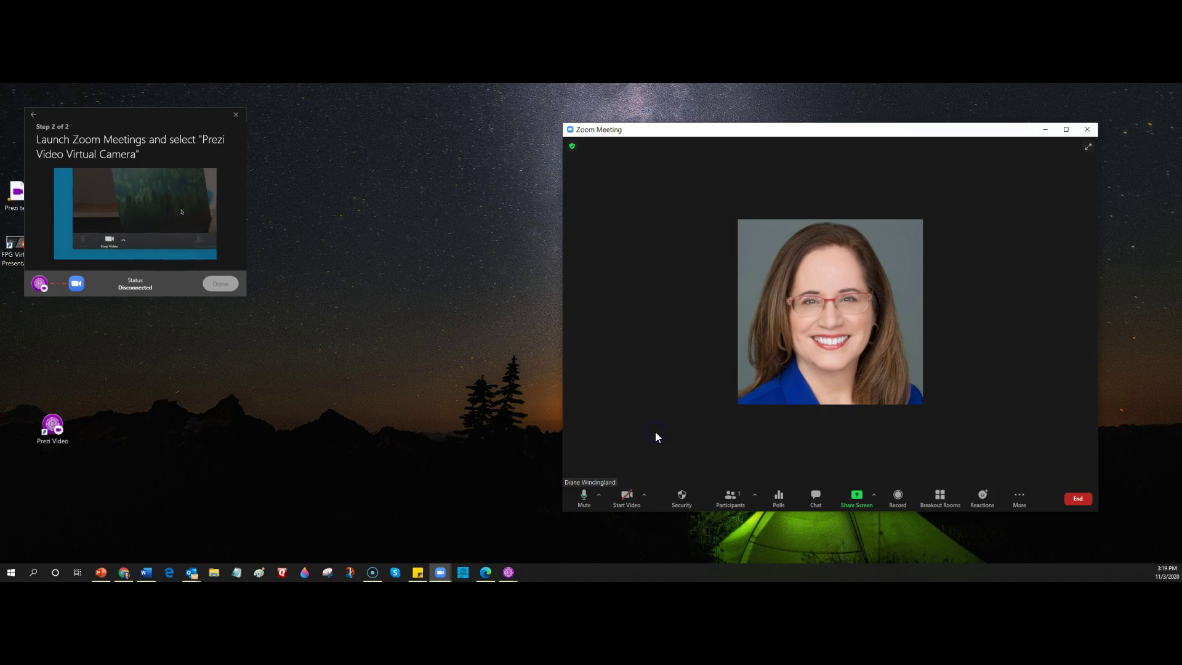
{"action": "left_click", "coordinate": [645, 495]}
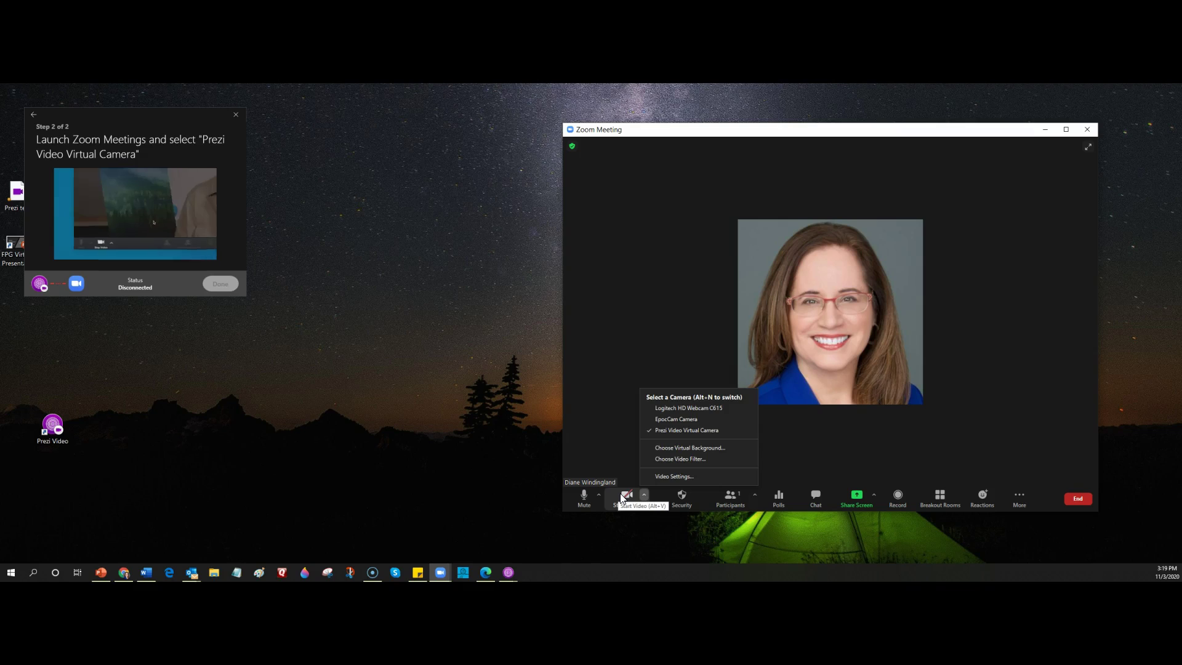
{"action": "left_click", "coordinate": [623, 497]}
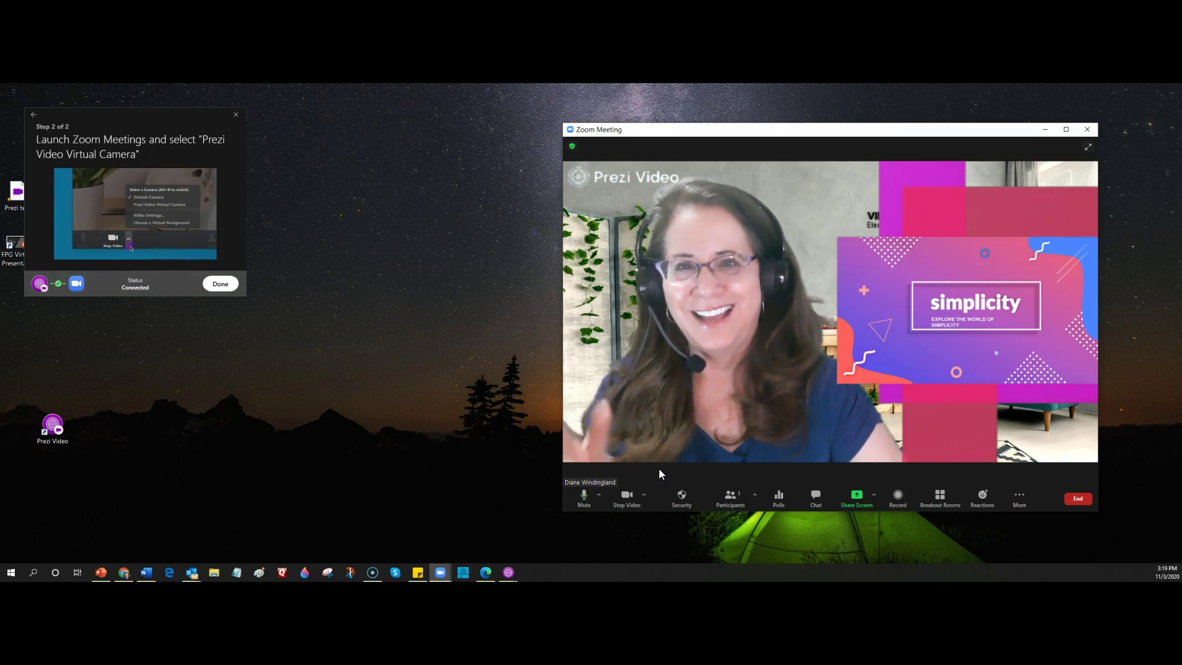
- Finish Prezi Video's Zoom connection setup and arrange the Prezi Video and Zoom Meeting windows side by side
{"action": "left_click_drag", "start_coordinate": [673, 129], "coordinate": [473, 129]}
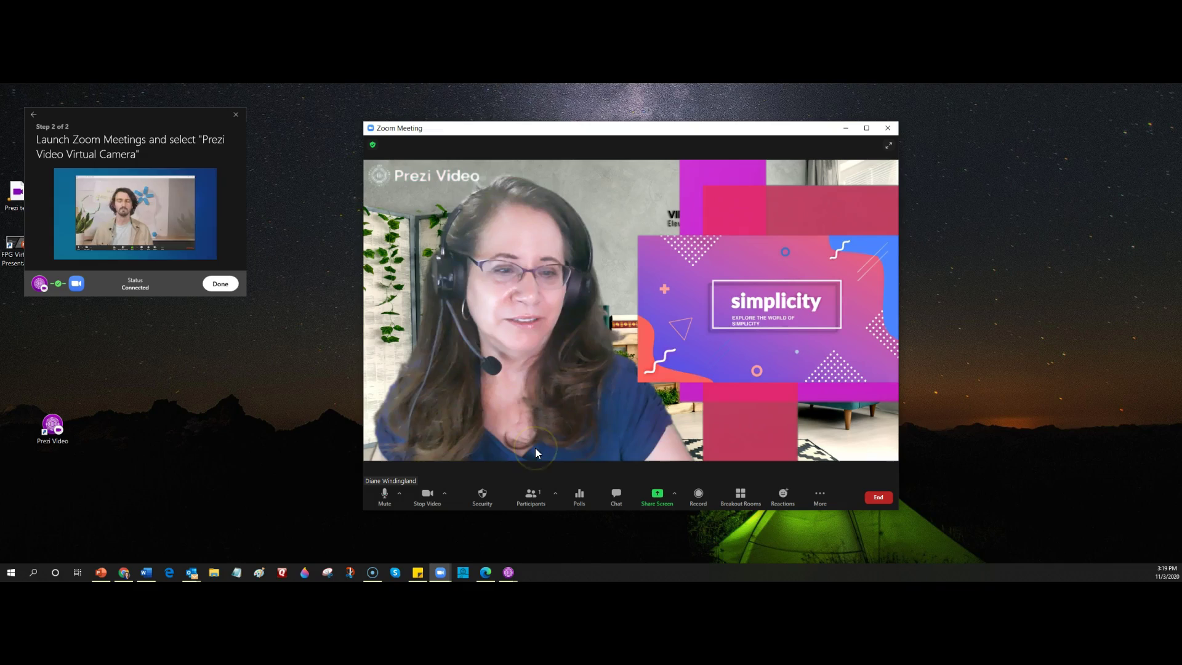
{"action": "left_click", "coordinate": [224, 284]}
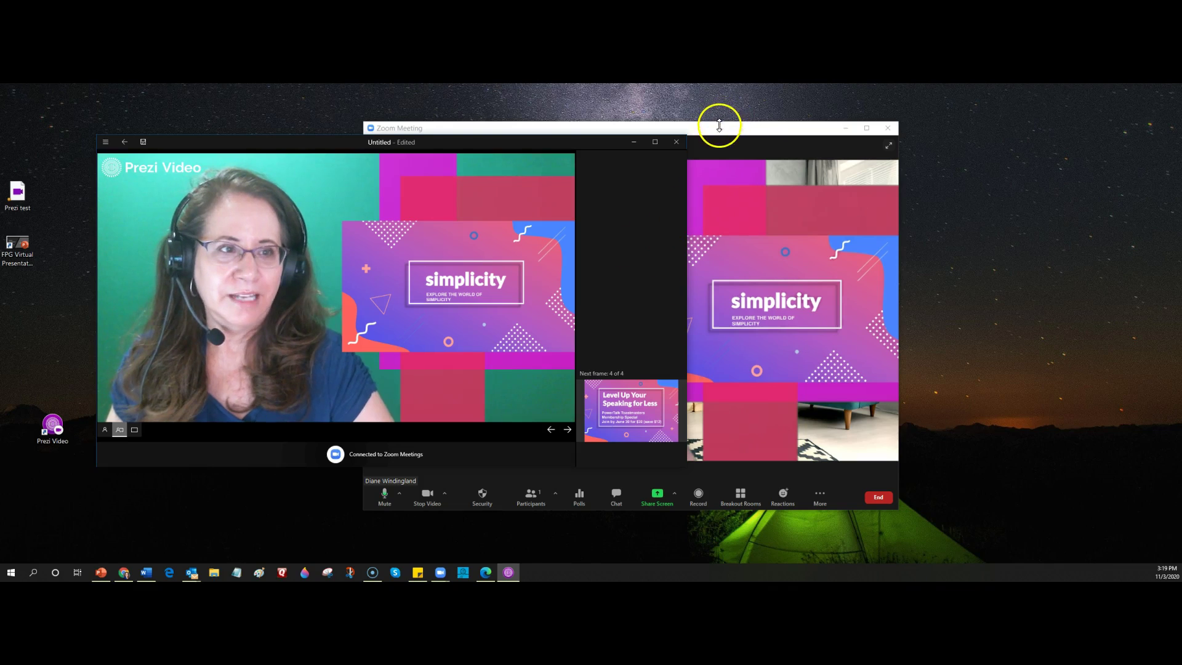
{"action": "left_click_drag", "start_coordinate": [756, 132], "coordinate": [1040, 108]}
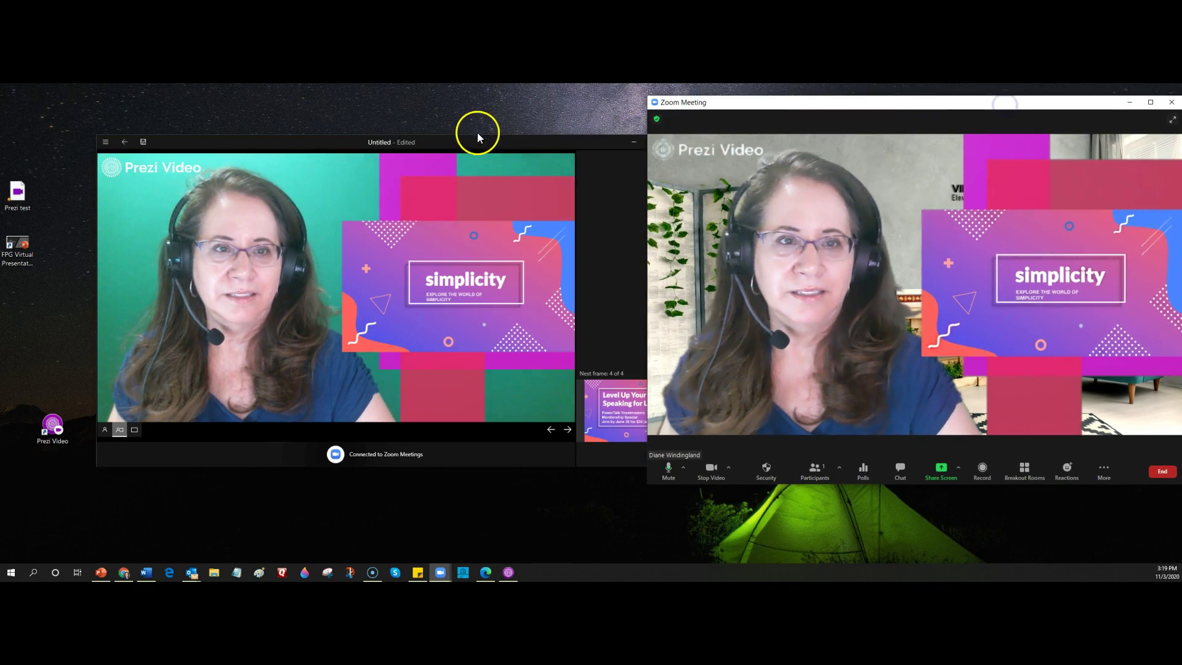
{"action": "left_click_drag", "start_coordinate": [480, 146], "coordinate": [421, 139]}
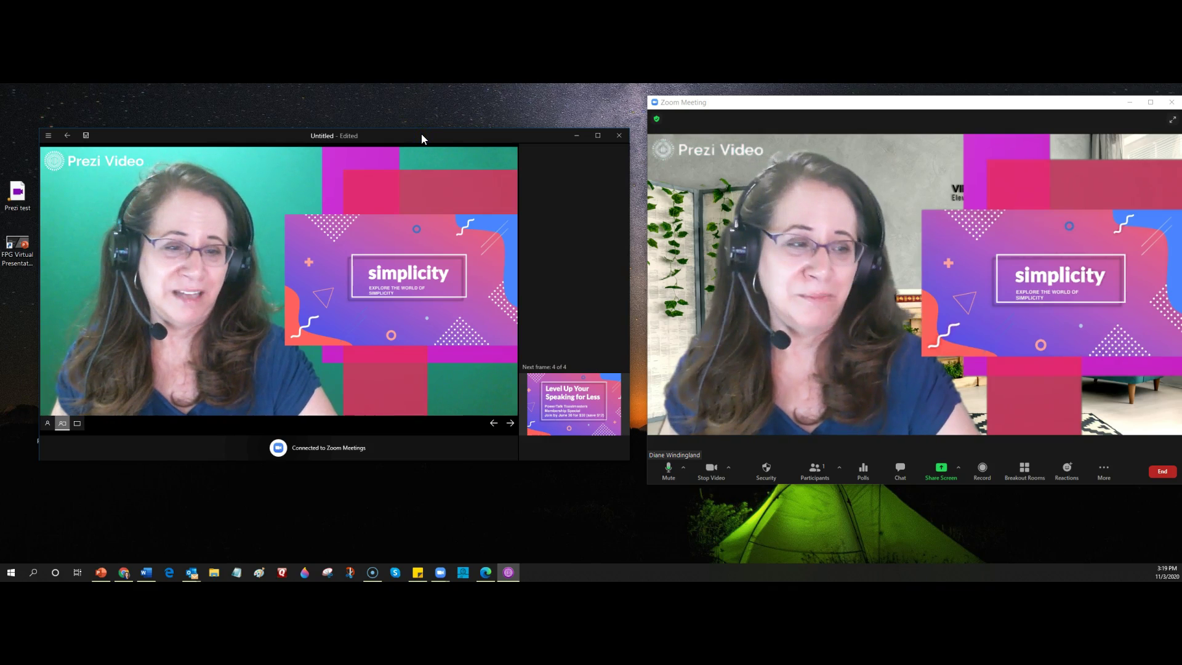
{"action": "left_click", "coordinate": [426, 161]}
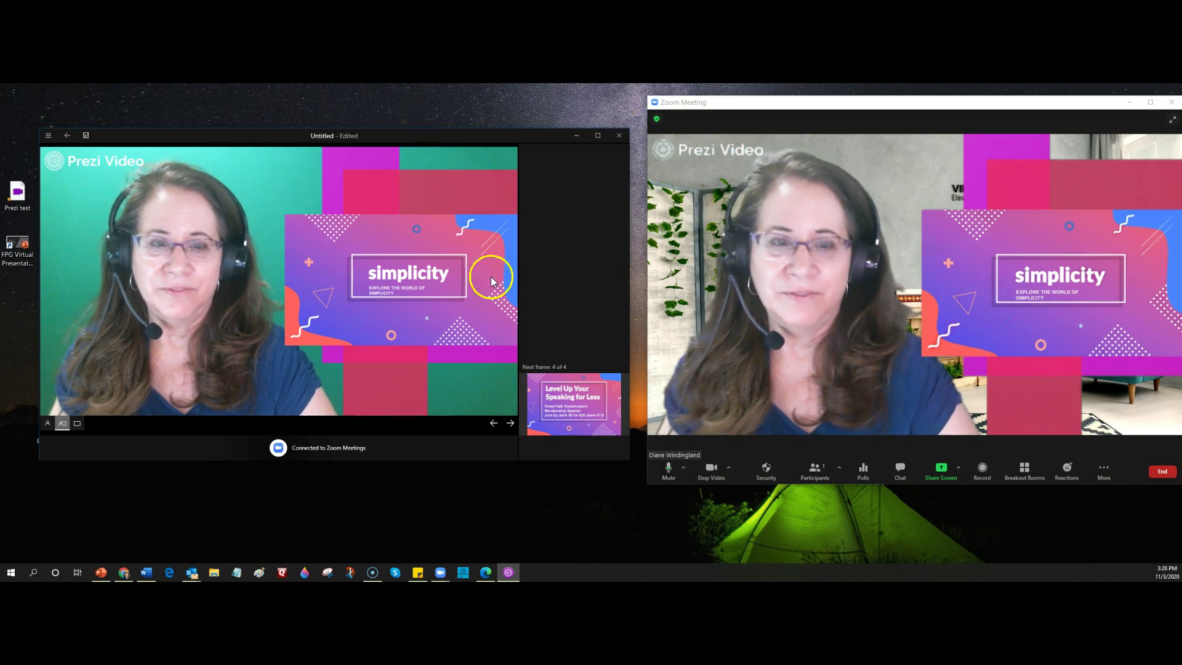
- Show the simplicity frame in the meeting in presenter-only, side-by-side and slide-only views, ending with presenter and slide side by side
{"action": "left_click", "coordinate": [49, 424]}
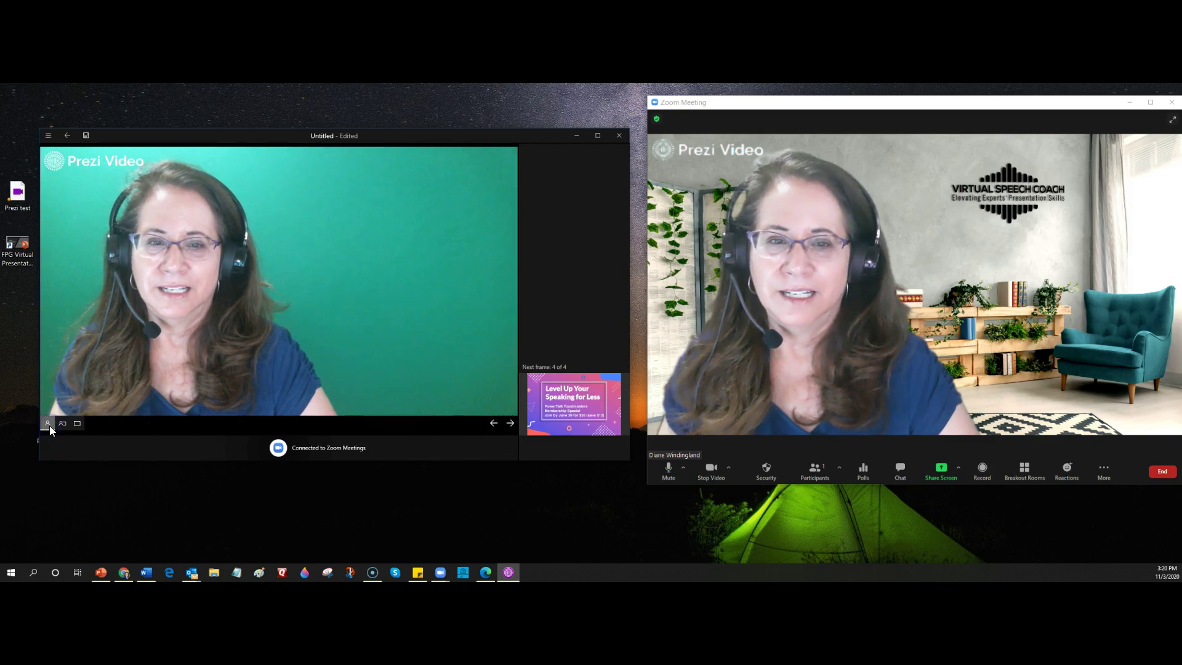
{"action": "left_click", "coordinate": [63, 424]}
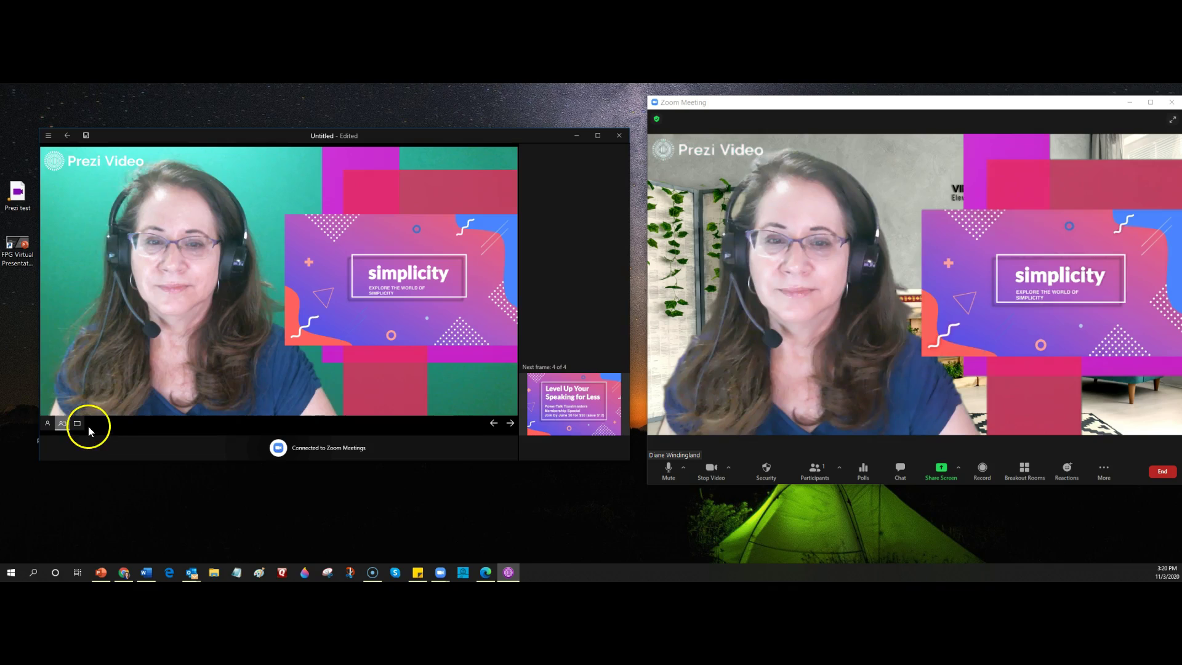
{"action": "left_click", "coordinate": [78, 423]}
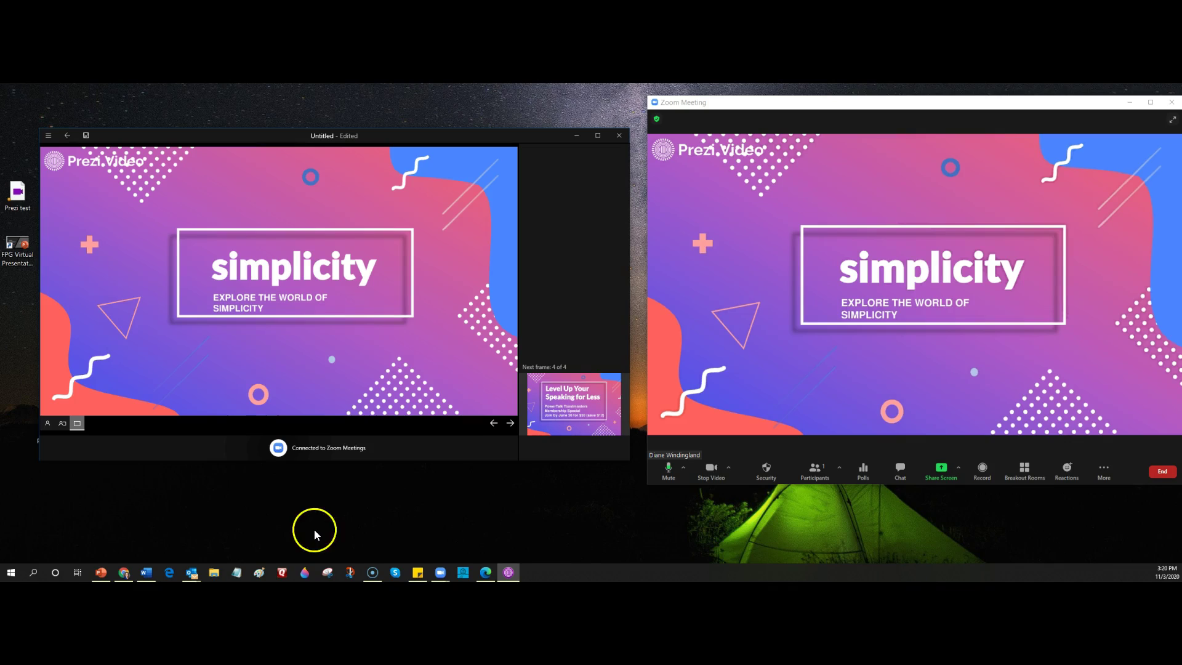
{"action": "left_click", "coordinate": [61, 423]}
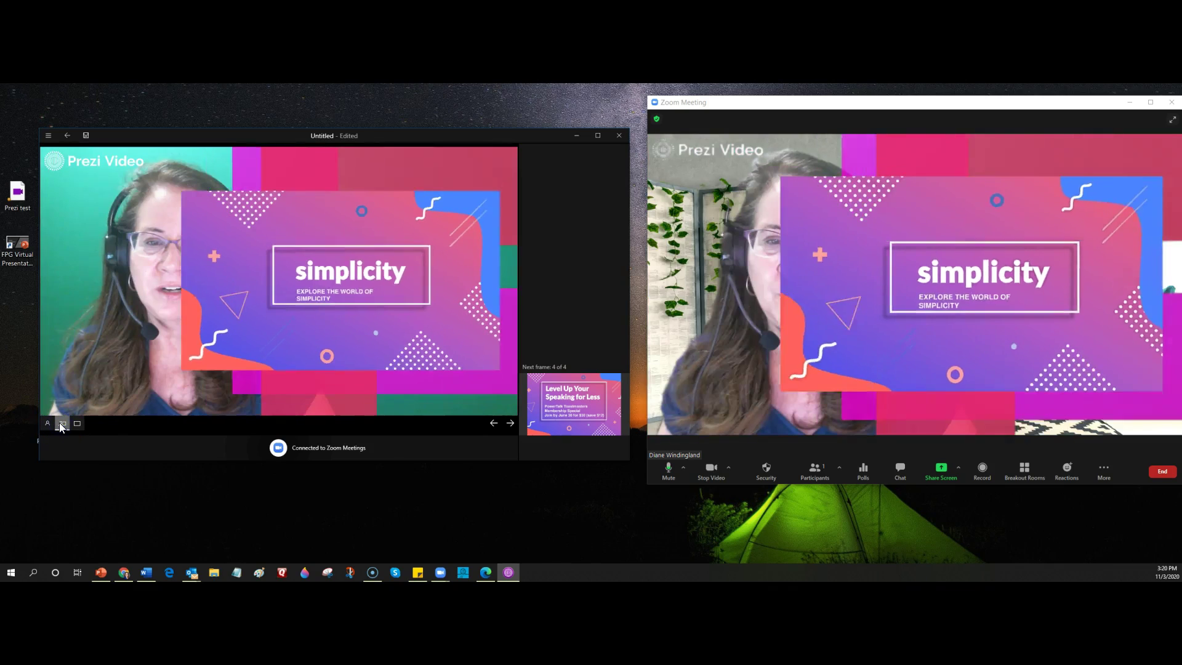